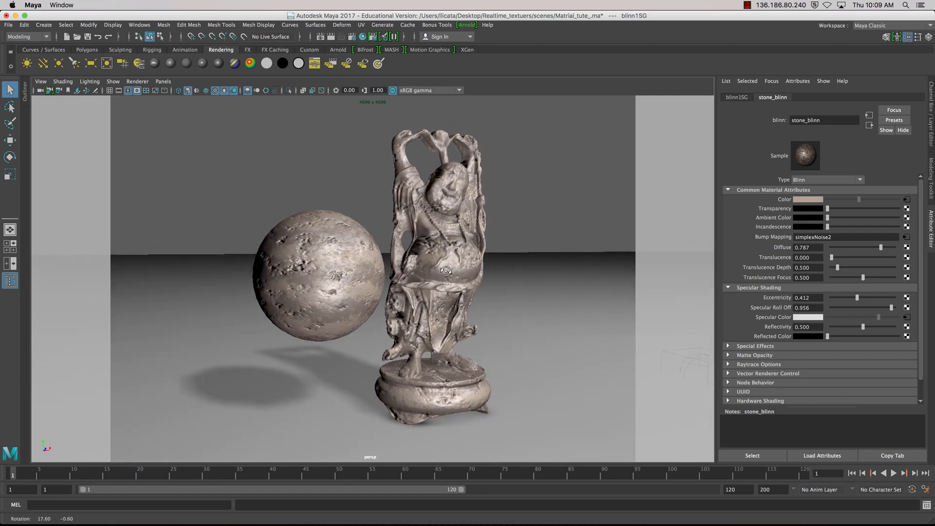
# - Open the Hypershade window and enlarge its material browser area
pyautogui.keyDown('alt'); pyautogui.moveTo(292, 253); pyautogui.dragTo(327, 285); pyautogui.keyUp('alt')
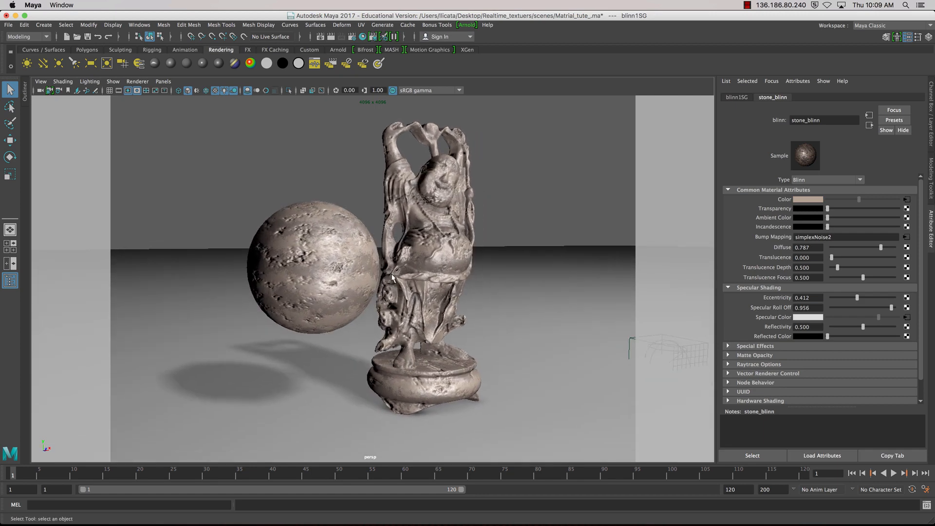
pyautogui.keyDown('alt'); pyautogui.moveTo(437, 280); pyautogui.dragTo(343, 292); pyautogui.keyUp('alt')
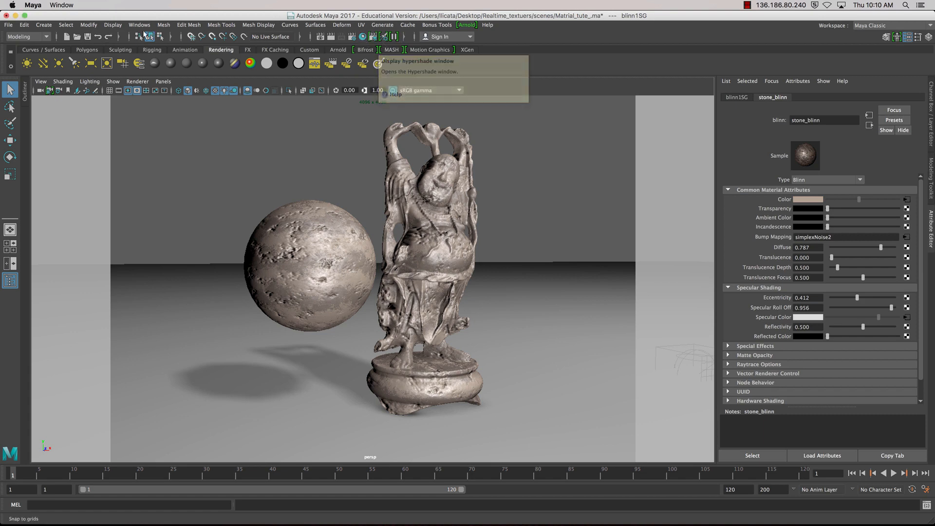
pyautogui.click(144, 27)
pyautogui.moveTo(199, 86)
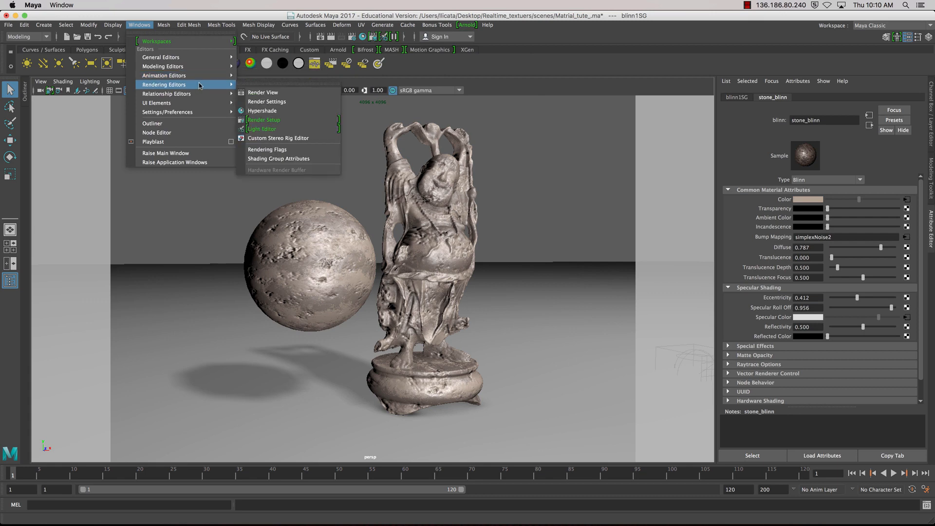
pyautogui.click(280, 114)
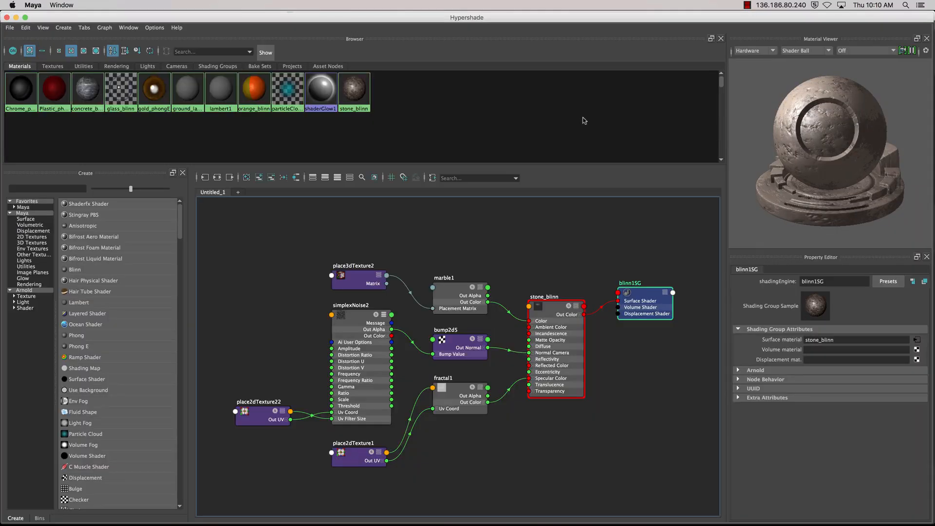
pyautogui.moveTo(433, 166); pyautogui.dragTo(427, 188)
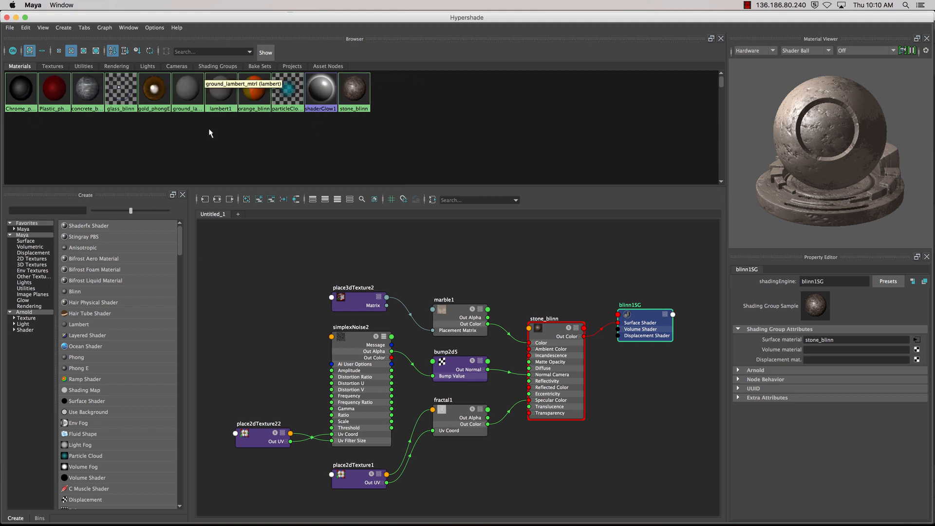
# - Look through the browser's node categories, including textures, utilities, rendering, lights, cameras, asset nodes and projects, and return to the materials
pyautogui.click(53, 66)
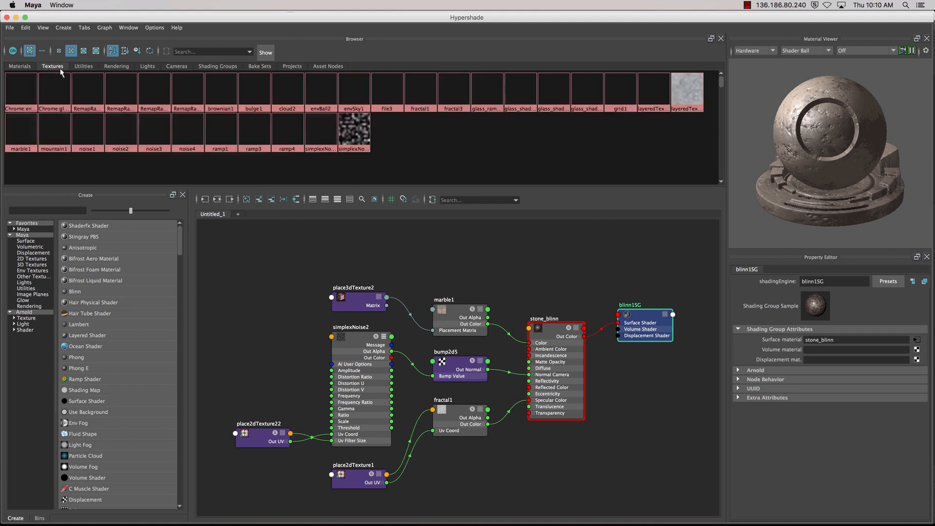
pyautogui.click(83, 67)
pyautogui.click(116, 66)
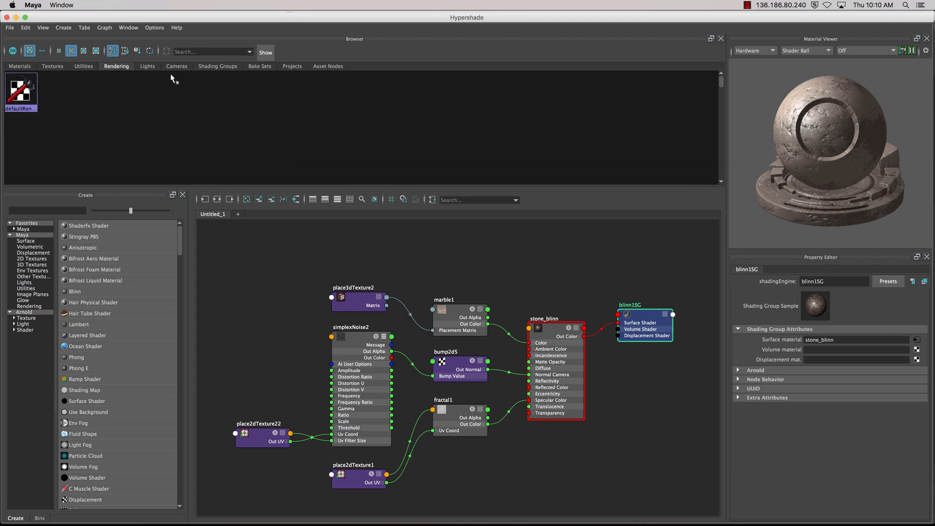
pyautogui.click(151, 68)
pyautogui.click(177, 68)
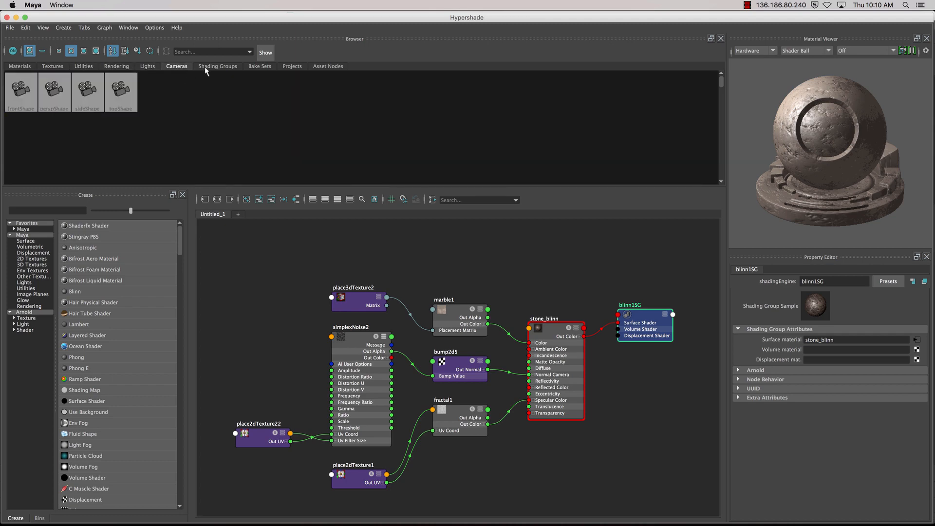
pyautogui.click(328, 69)
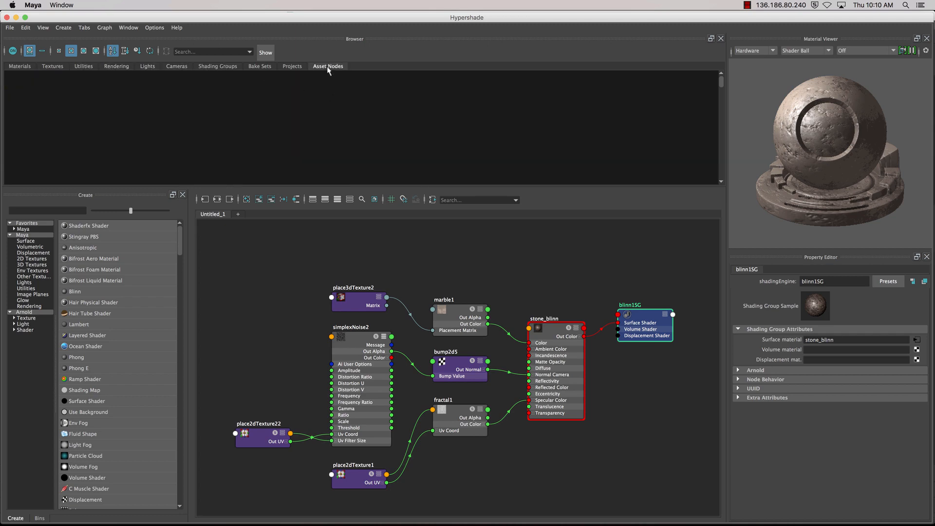
pyautogui.click(291, 68)
pyautogui.click(16, 83)
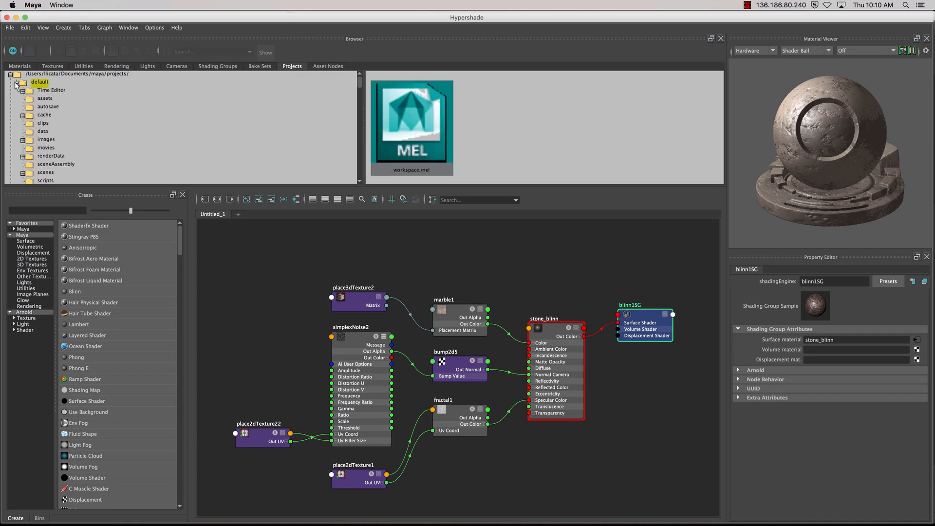
pyautogui.click(19, 66)
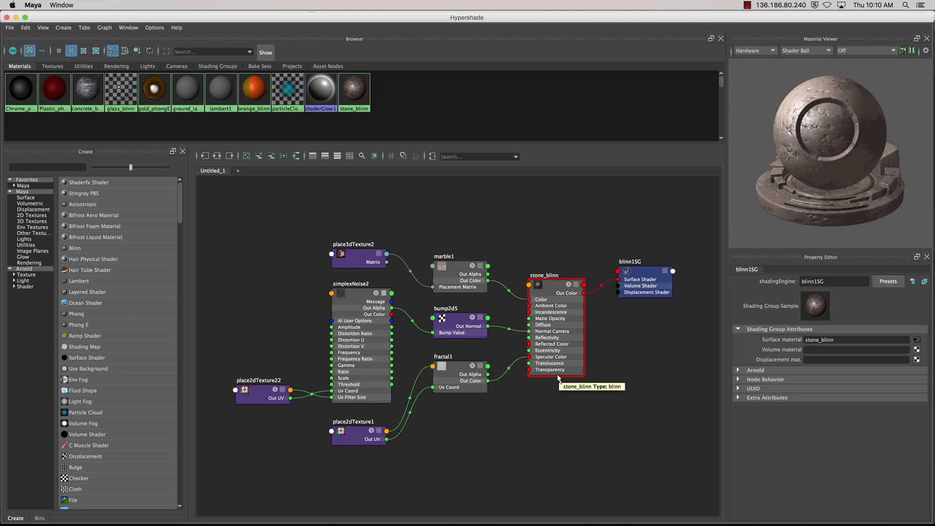
# - Graph the input and output connections of the Plastic_phong material, and add the concrete_blinn network to the same graph
pyautogui.click(50, 96)
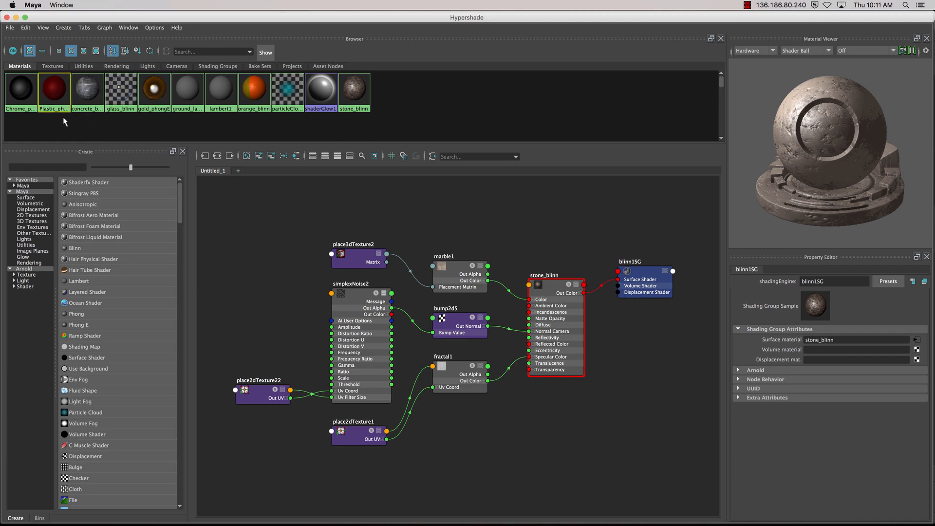
pyautogui.click(217, 156)
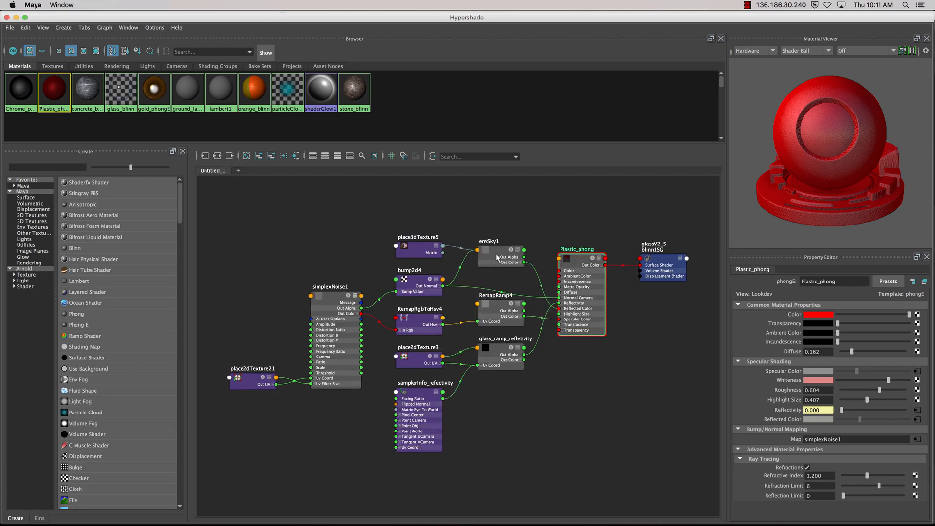
pyautogui.click(87, 93)
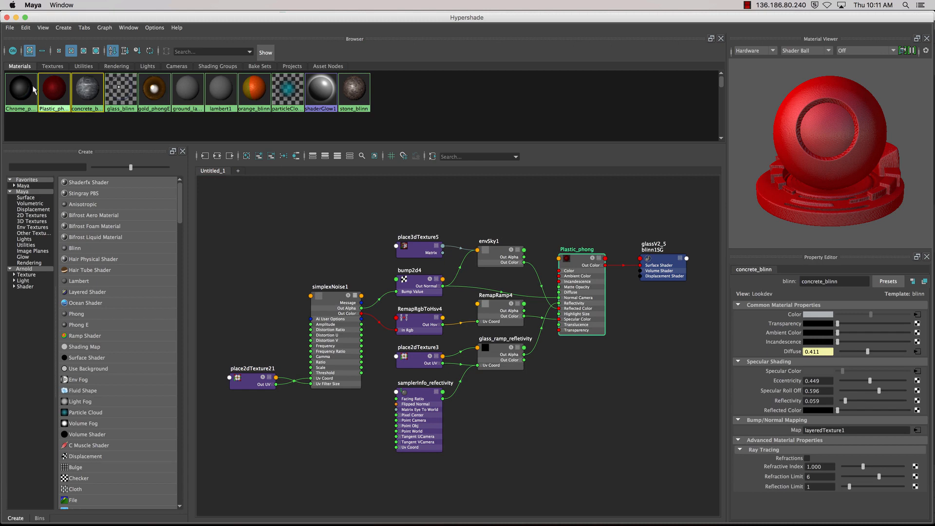
pyautogui.click(218, 156)
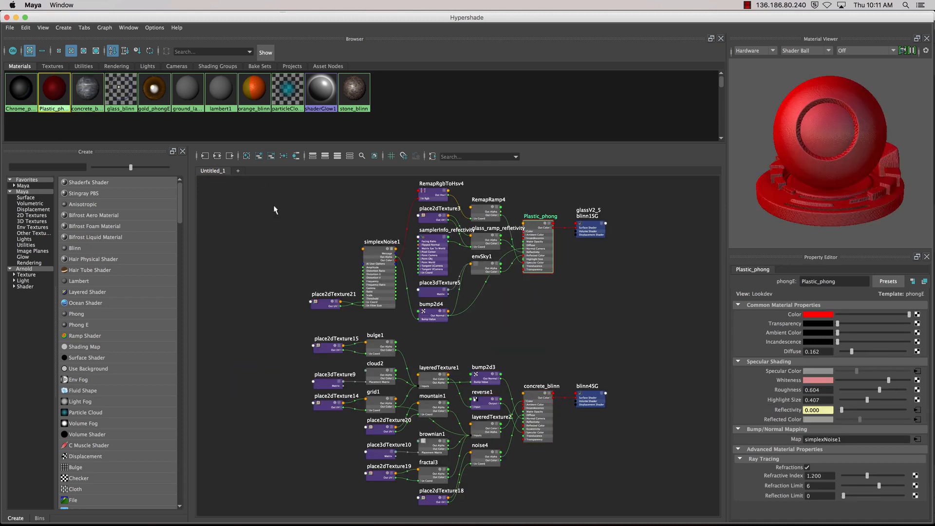
# - Rearrange the Plastic_phong network by moving its shading group upward and repositioning the Plastic_phong and RemapRamp4 nodes
pyautogui.moveTo(507, 296)
pyautogui.keyDown('alt'); pyautogui.mouseDown(button='middle')
pyautogui.moveTo(458, 294)
pyautogui.moveTo(509, 320)
pyautogui.moveTo(469, 332)
pyautogui.moveTo(516, 306)
pyautogui.moveTo(536, 316)
pyautogui.moveTo(555, 307)
pyautogui.moveTo(509, 309)
pyautogui.mouseUp(button='middle'); pyautogui.keyUp('alt')
pyautogui.press('a')
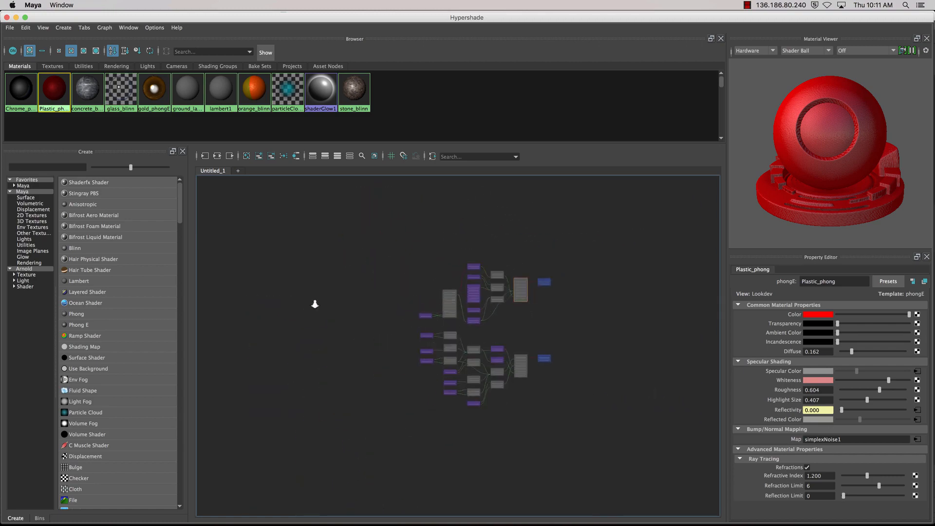
pyautogui.keyDown('alt'); pyautogui.moveTo(556, 309); pyautogui.dragTo(520, 300, button='right'); pyautogui.keyUp('alt')
pyautogui.moveTo(564, 256); pyautogui.dragTo(578, 208)
pyautogui.moveTo(526, 290); pyautogui.dragTo(556, 301)
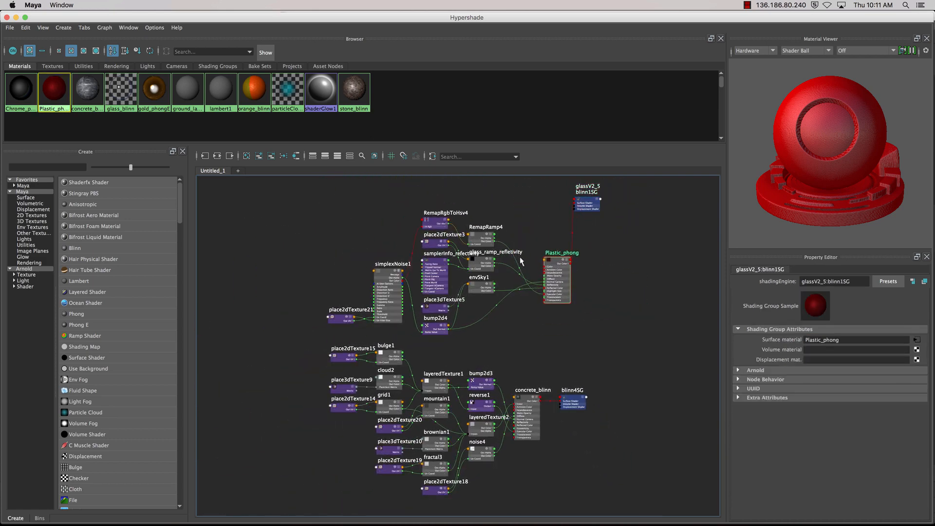
pyautogui.moveTo(486, 240); pyautogui.dragTo(482, 225)
pyautogui.keyDown('alt'); pyautogui.moveTo(518, 289); pyautogui.dragTo(478, 285, button='middle'); pyautogui.keyUp('alt')
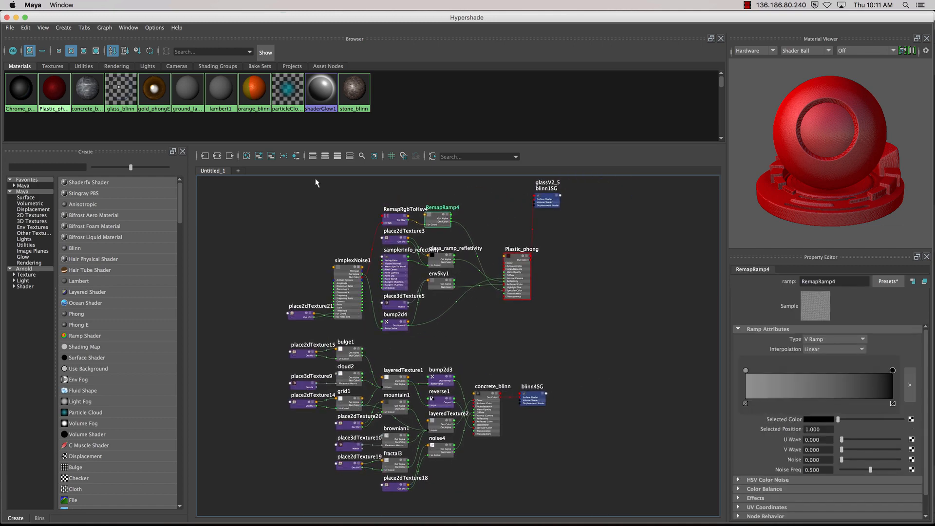
# - Clear the node graph and graph only the input connections of the stone_blinn material
pyautogui.click(246, 156)
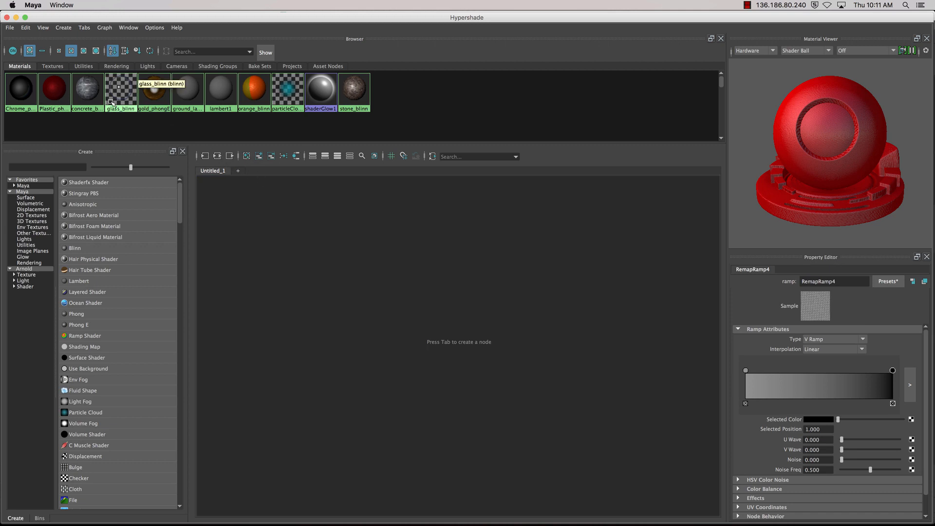
pyautogui.click(350, 88)
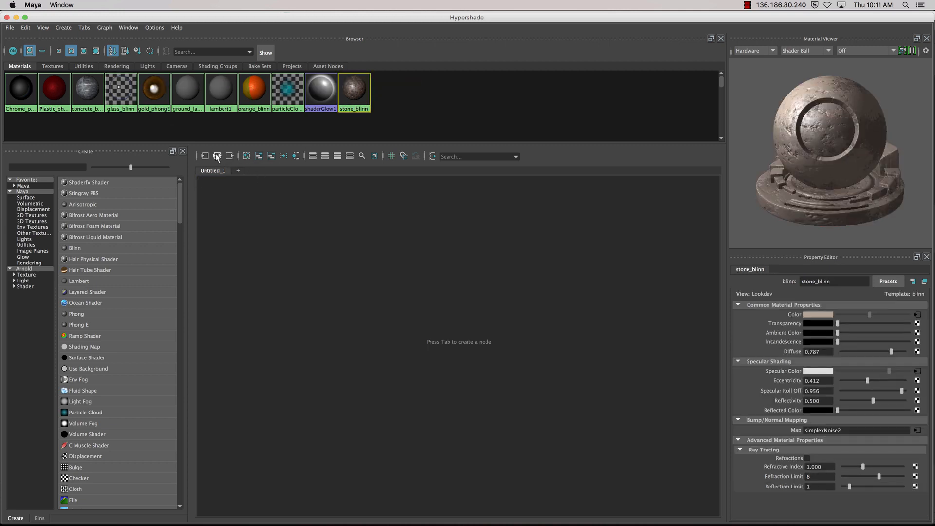
pyautogui.click(205, 156)
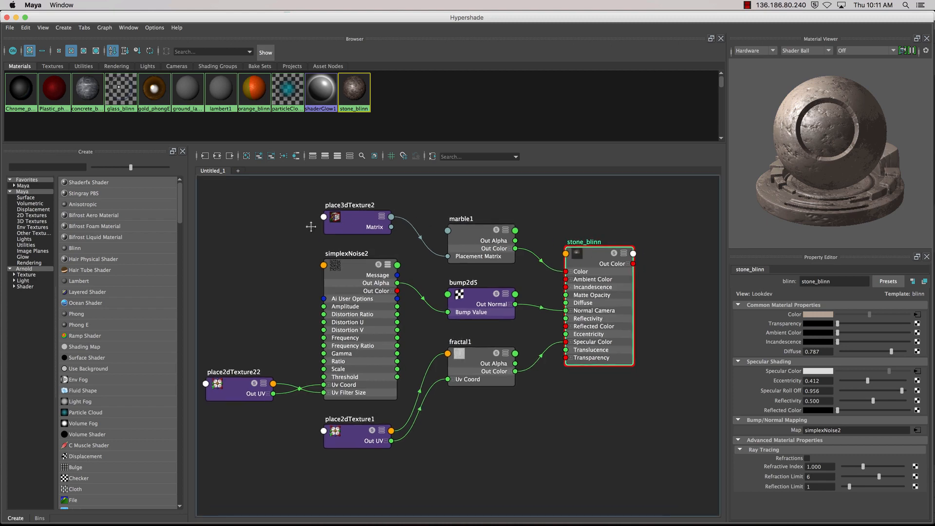
# - Graph the output connections of simplexNoise2, followed by both the input and output connections of stone_blinn
pyautogui.click(374, 304)
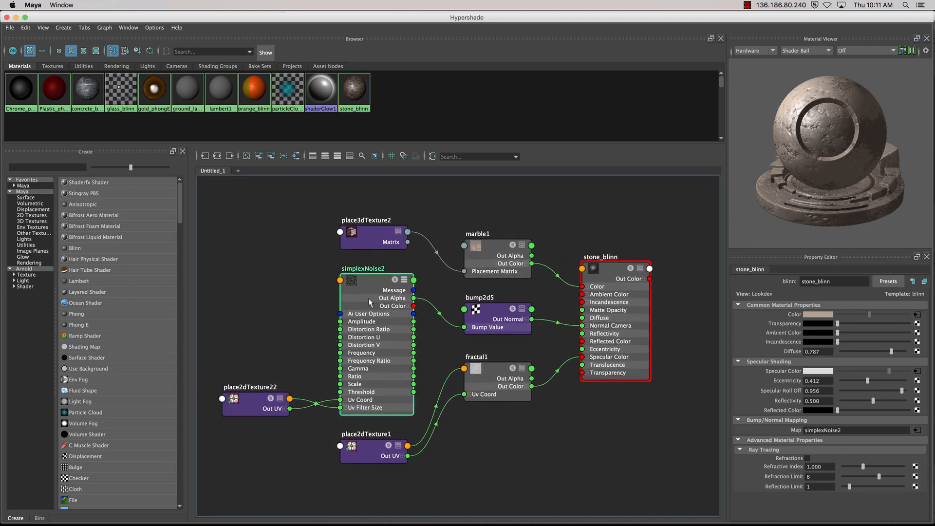
pyautogui.click(229, 156)
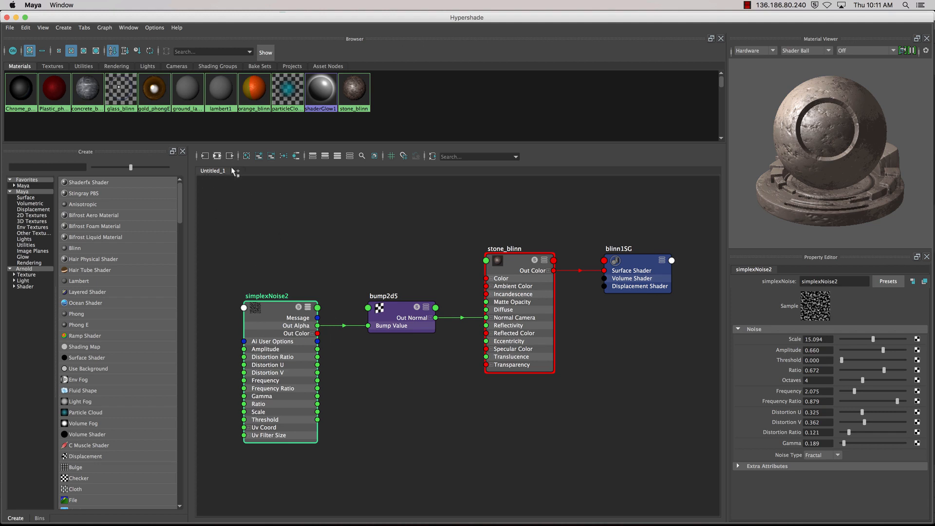
pyautogui.click(526, 271)
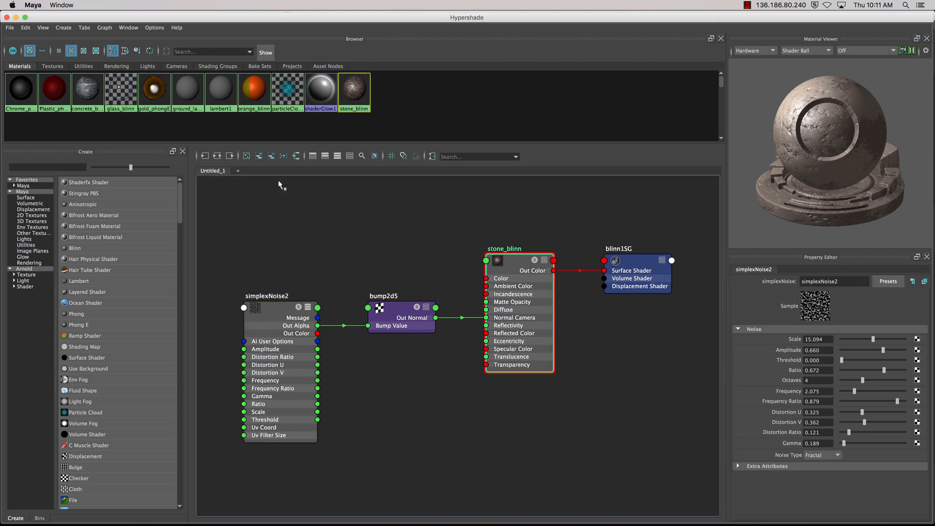
pyautogui.click(217, 156)
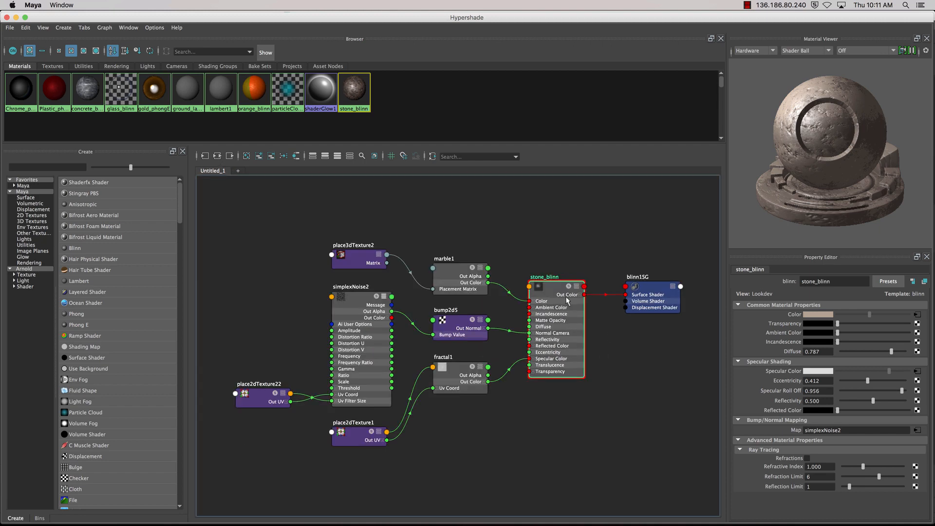
pyautogui.moveTo(562, 318); pyautogui.dragTo(560, 313)
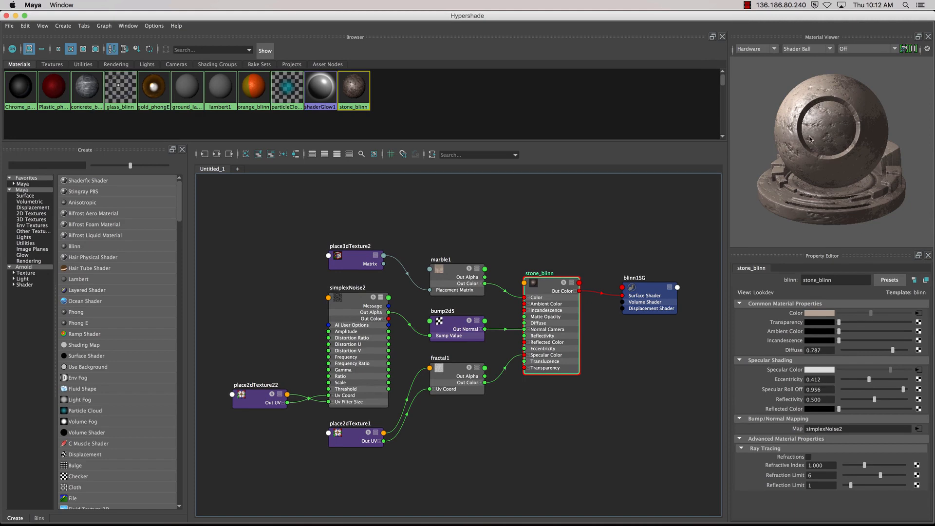
# - Examine the stone material from another angle in the Material Viewer and preview it on the Teapot and Hair shapes
pyautogui.keyDown('alt'); pyautogui.moveTo(799, 134); pyautogui.dragTo(818, 128); pyautogui.keyUp('alt')
pyautogui.click(804, 49)
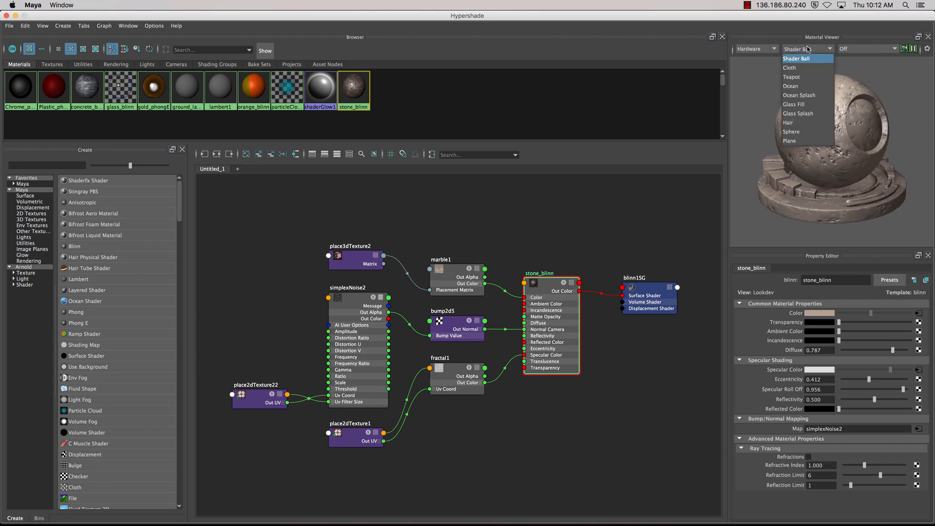
pyautogui.click(794, 77)
pyautogui.click(807, 48)
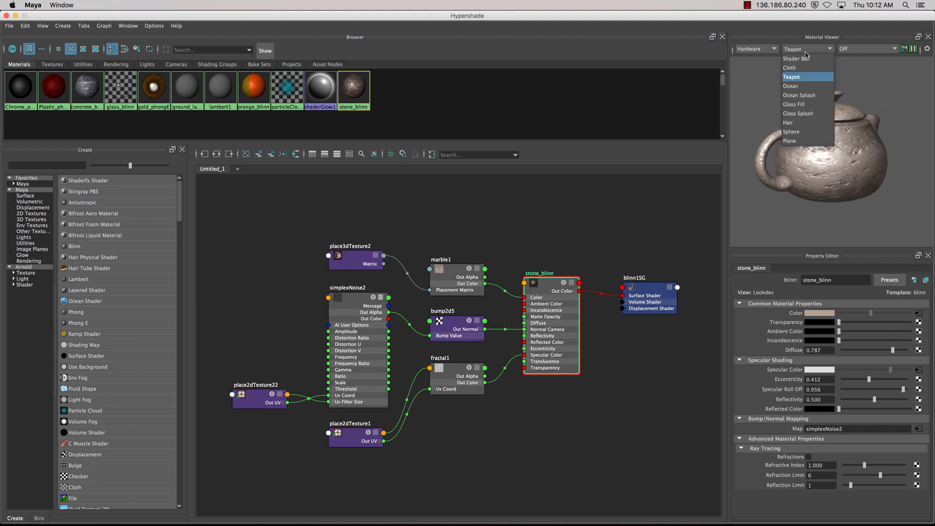
pyautogui.click(810, 124)
pyautogui.click(806, 49)
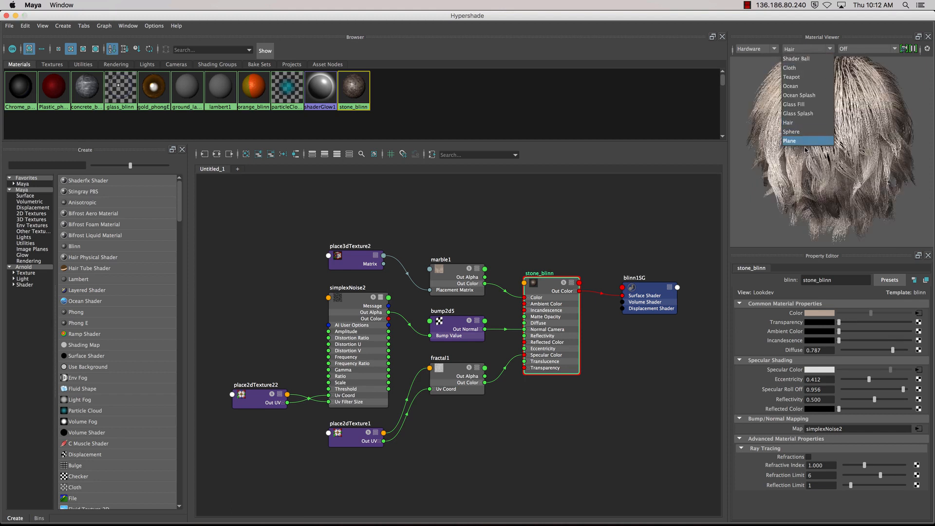
# - Set the material preview's environment to Exterior1 Neutral and its sample geometry to Glass Fill
pyautogui.click(861, 49)
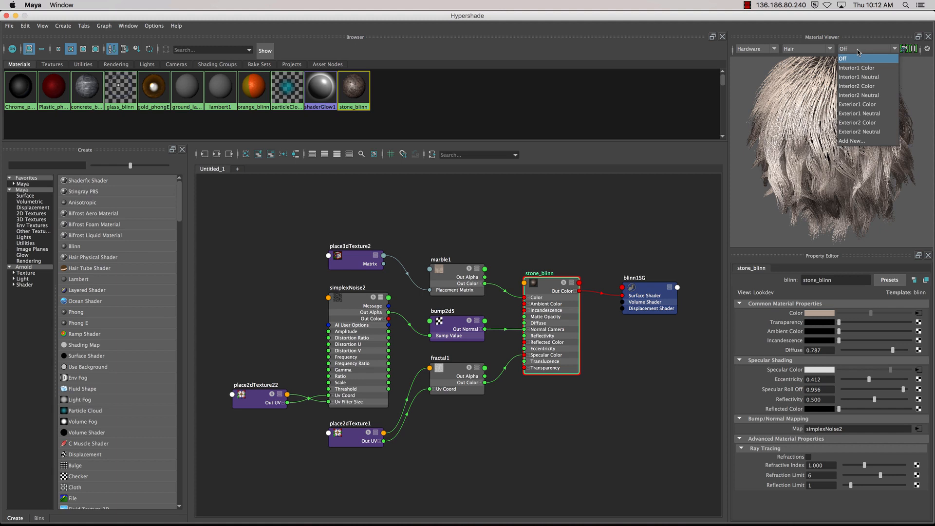
pyautogui.click(870, 113)
pyautogui.click(808, 49)
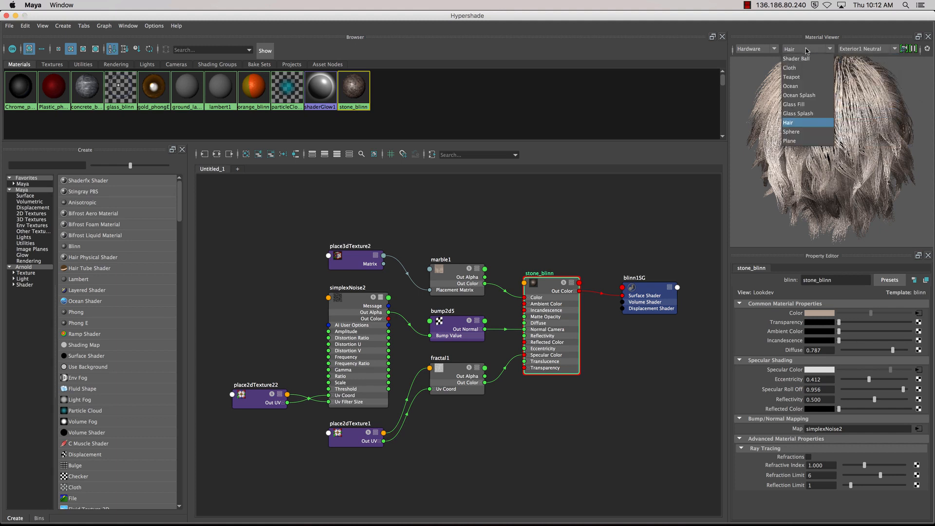
pyautogui.click(804, 108)
# - Try the Interior1 Color environment for the material preview and turn the environment lighting off
pyautogui.click(864, 50)
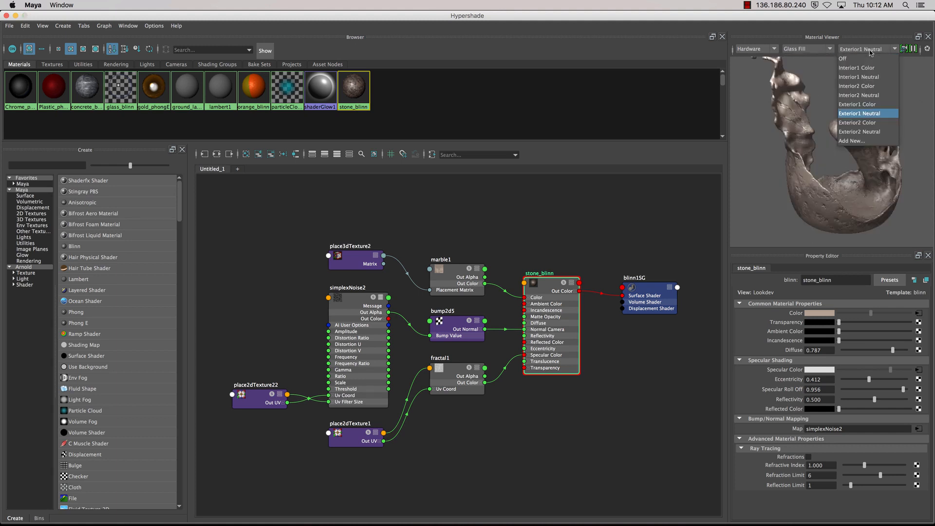
pyautogui.click(872, 68)
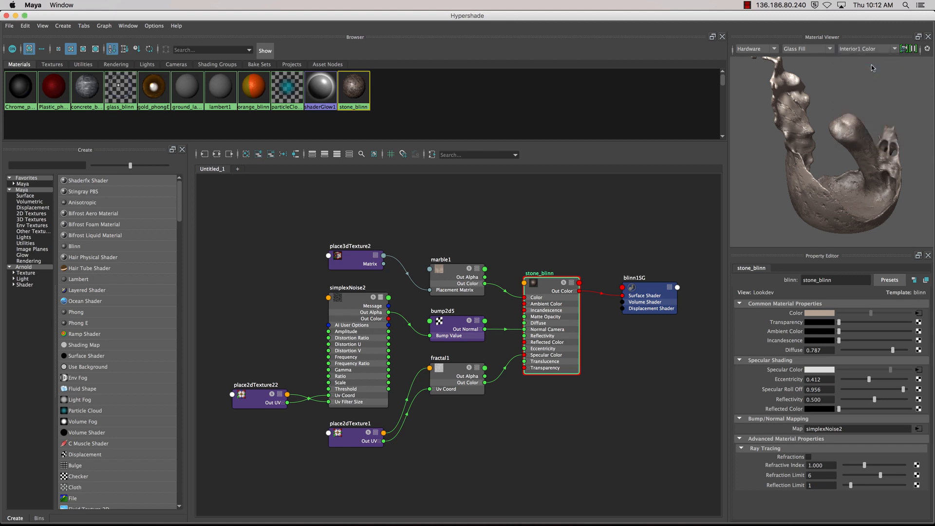
pyautogui.click(868, 50)
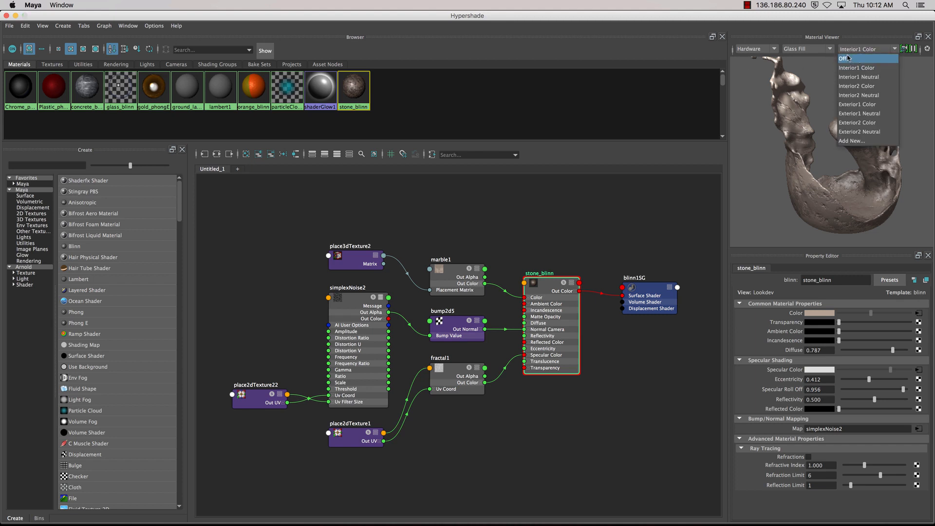
pyautogui.click(848, 58)
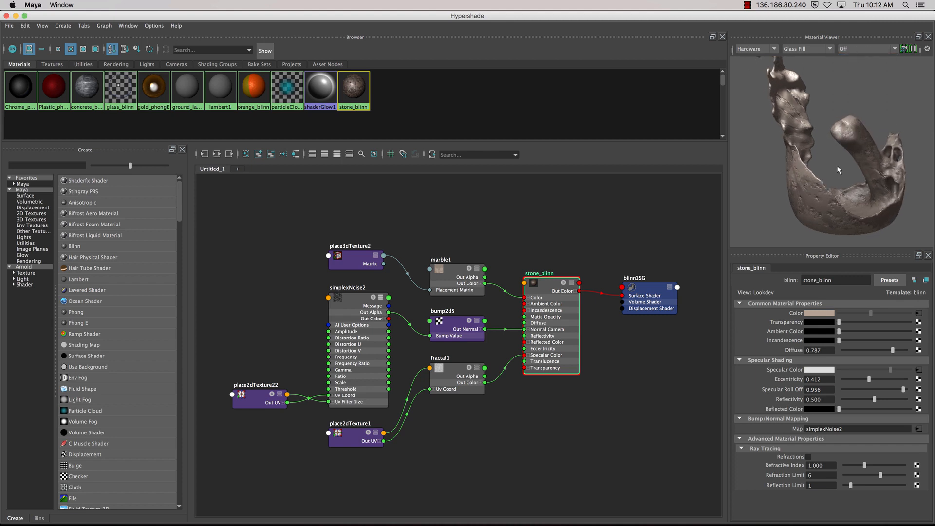
# - Check the renderer choices for the material preview and examine the Glass Fill sample from another angle
pyautogui.click(757, 49)
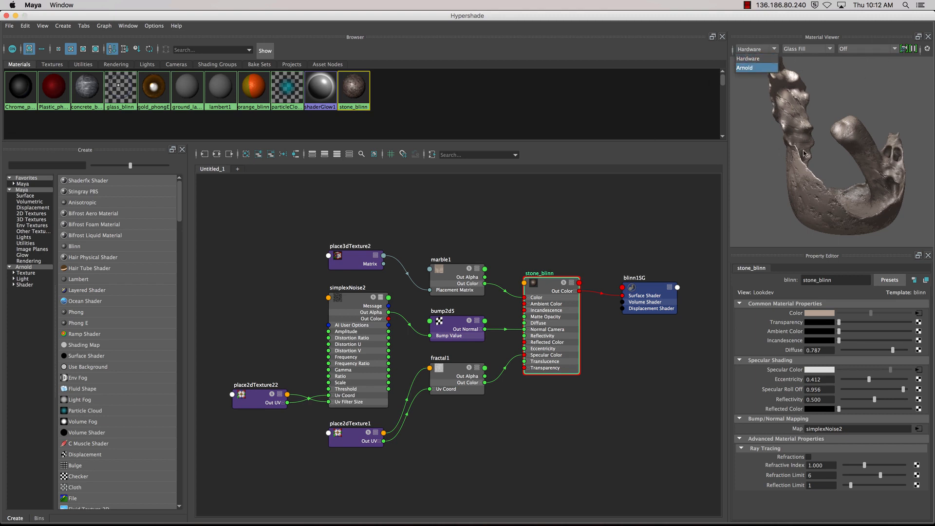
pyautogui.click(838, 132)
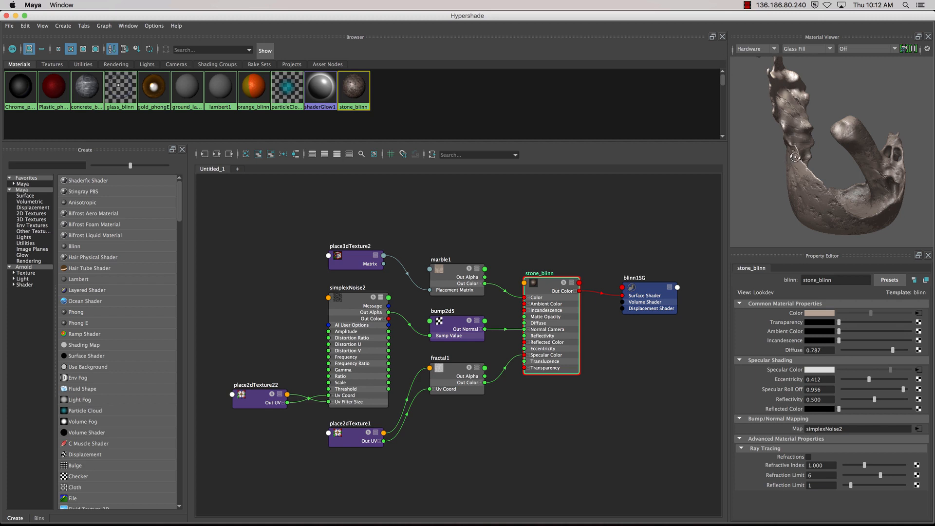
pyautogui.keyDown('alt'); pyautogui.moveTo(795, 156); pyautogui.dragTo(830, 164); pyautogui.keyUp('alt')
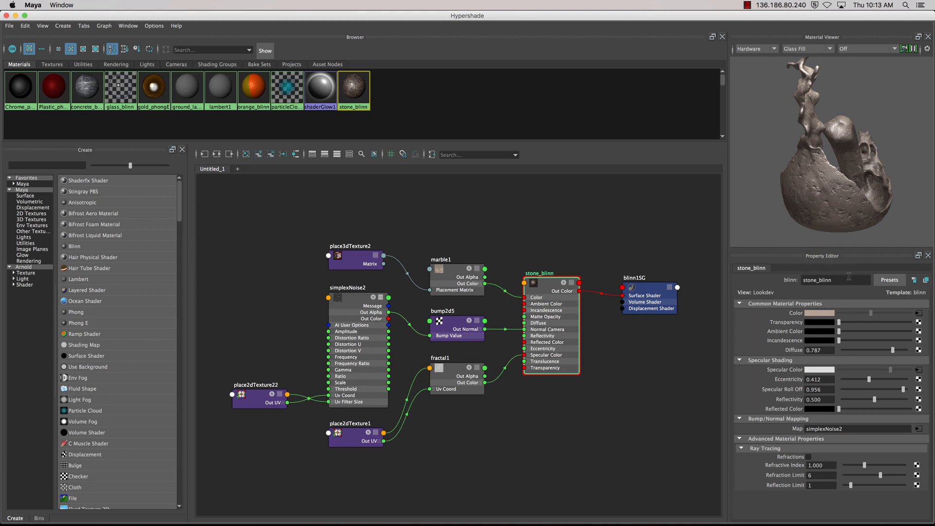
# - Switch the stone_blinn properties to the full attribute view and back to the Lookdev view
pyautogui.click(914, 281)
pyautogui.click(914, 281)
pyautogui.click(914, 281)
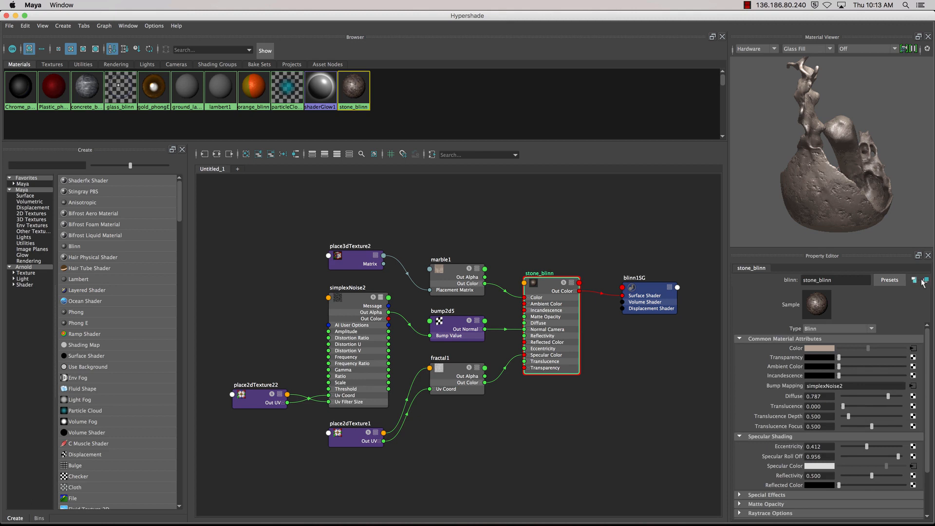
pyautogui.click(914, 281)
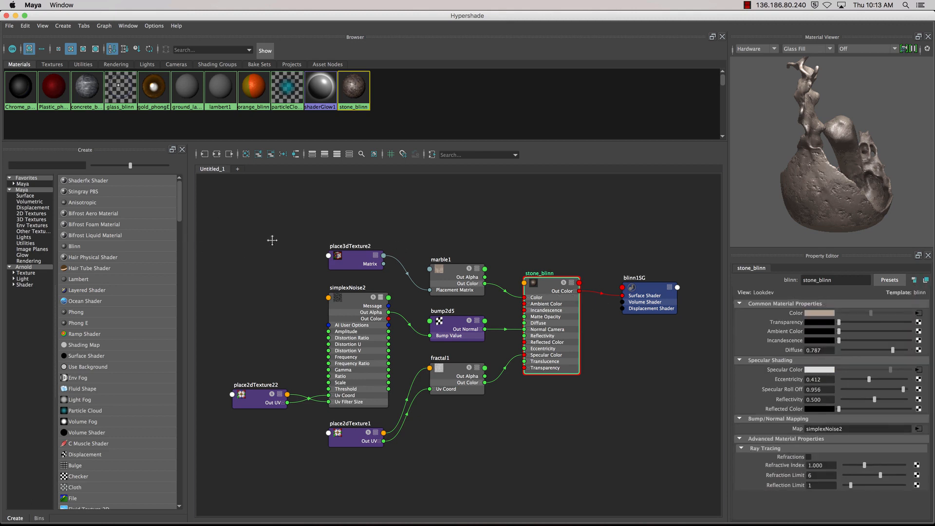
pyautogui.keyDown('alt'); pyautogui.moveTo(272, 240); pyautogui.dragTo(230, 231, button='middle'); pyautogui.keyUp('alt')
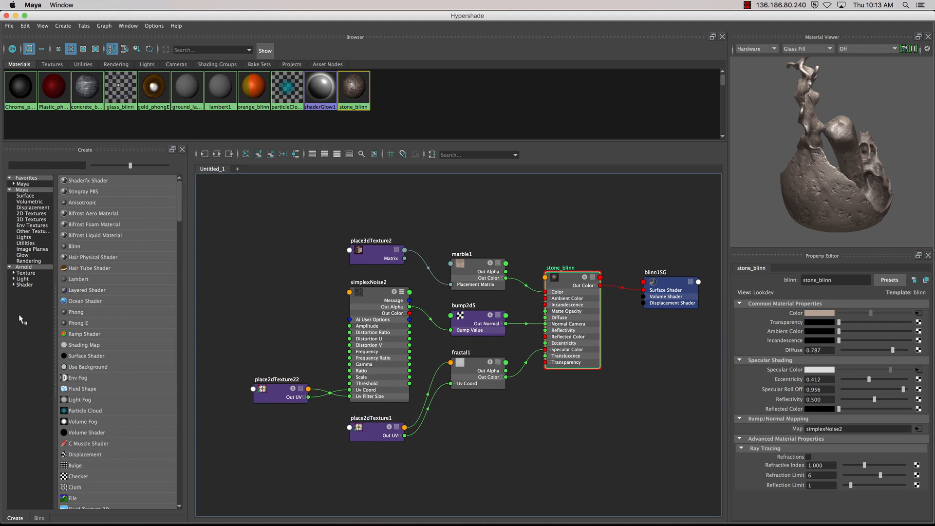
# - Browse the node categories available for creation, including Surface, 2D Textures, Env Textures, Arnold and all Maya nodes, and clear the node selection
pyautogui.click(27, 195)
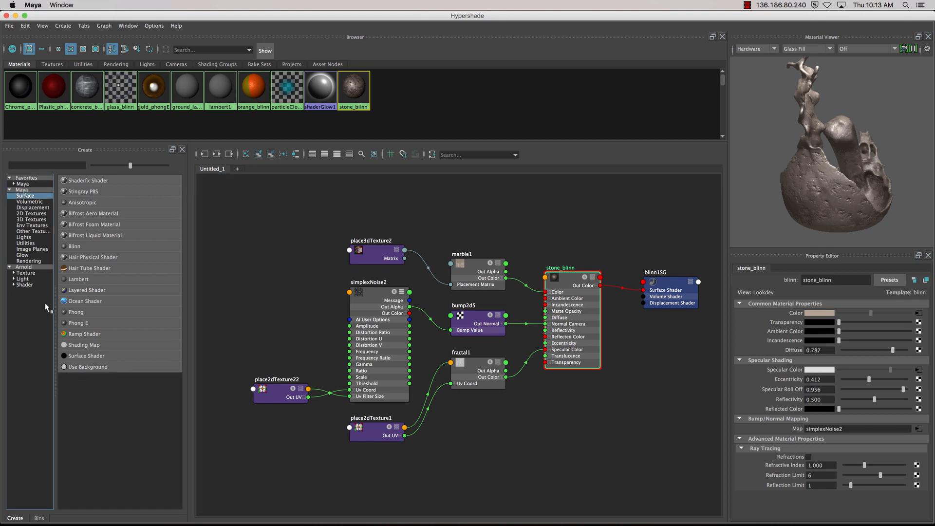
pyautogui.click(32, 213)
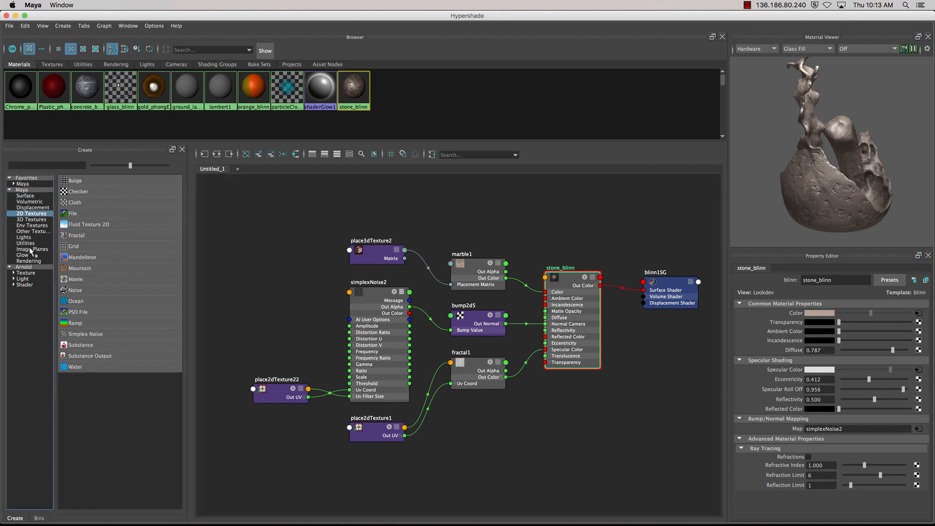
pyautogui.click(37, 220)
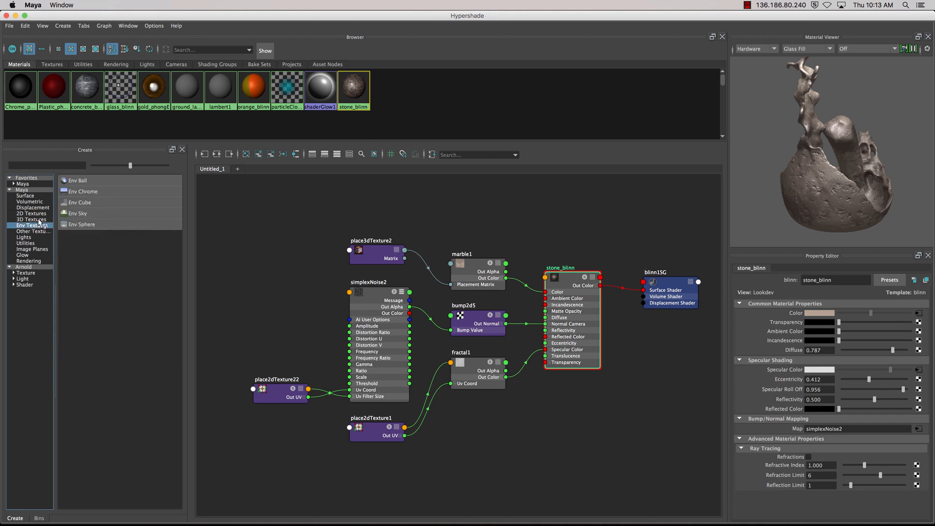
pyautogui.click(24, 267)
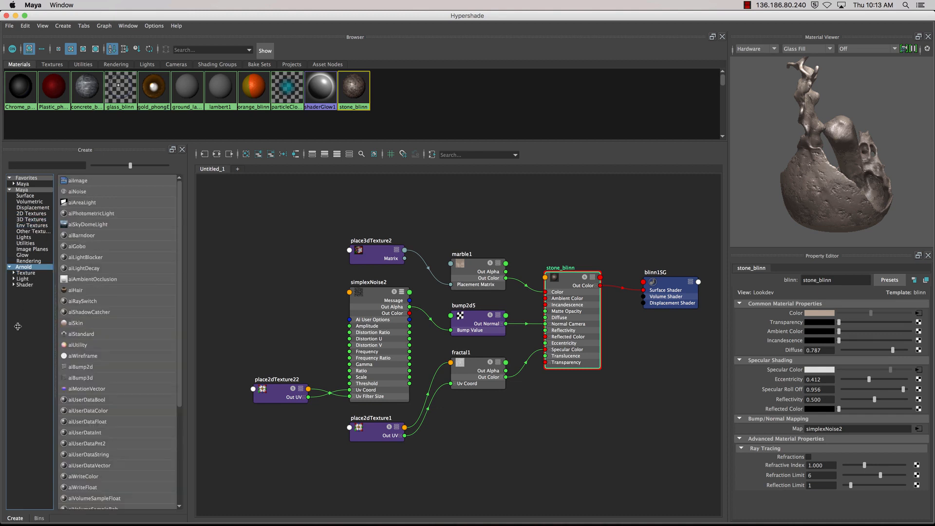
pyautogui.scroll(-4, 96, 443)
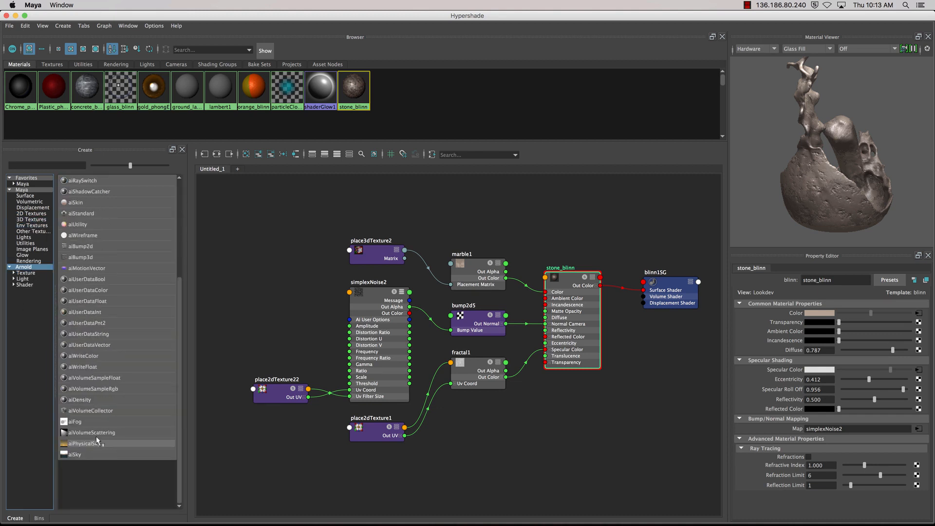
pyautogui.scroll(4, 96, 437)
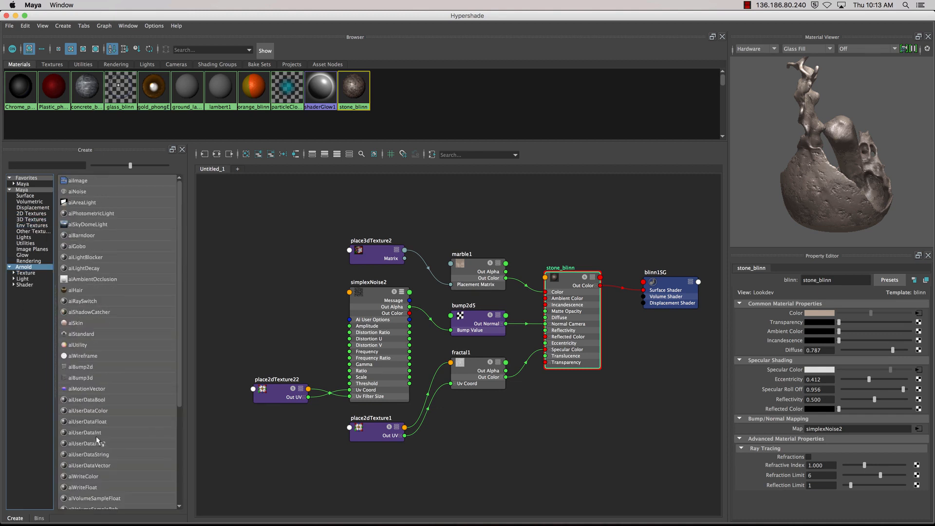
pyautogui.click(31, 190)
pyautogui.click(263, 241)
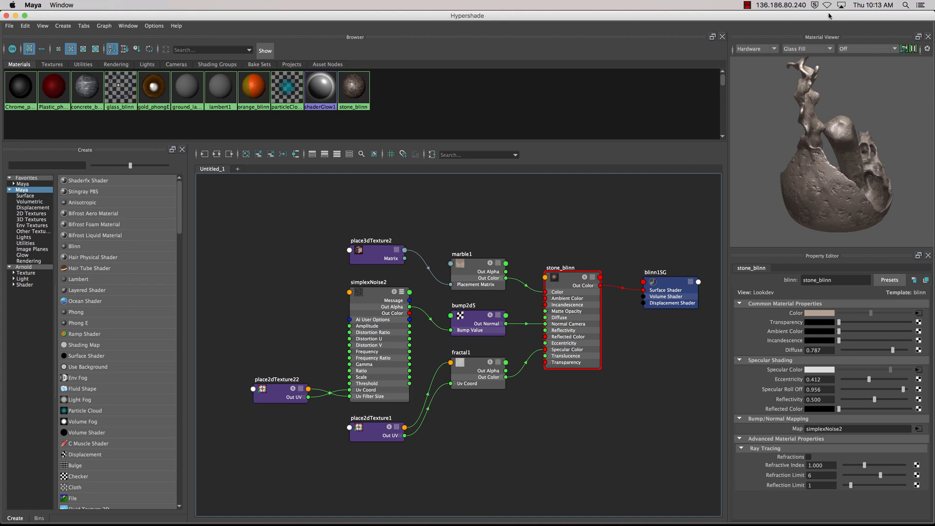
# - Move the Hypershade window aside to view the scene behind it, and bring it back over the scene
pyautogui.moveTo(838, 18); pyautogui.dragTo(747, 261)
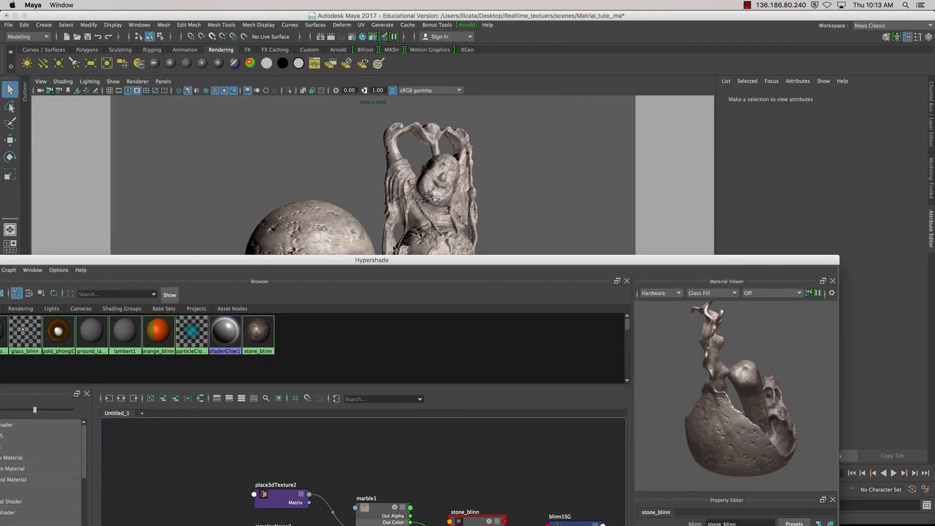
pyautogui.moveTo(612, 259); pyautogui.dragTo(572, 257)
pyautogui.moveTo(653, 139); pyautogui.dragTo(514, 344)
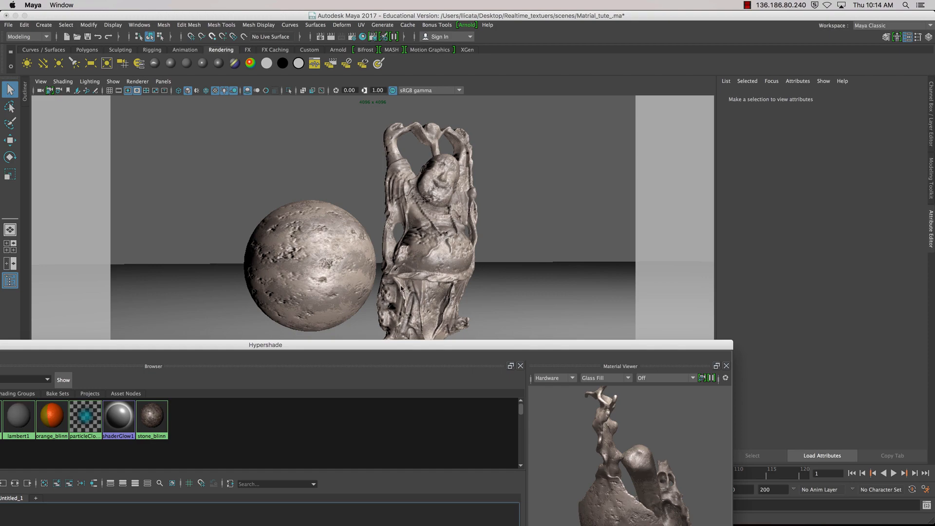
pyautogui.moveTo(604, 345); pyautogui.dragTo(728, 73)
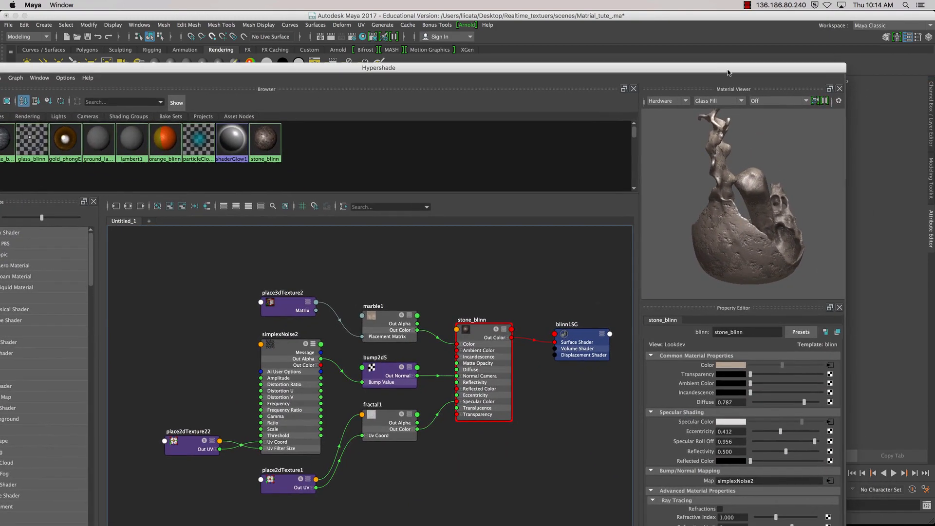
# - Close the Material Viewer and the Property Editor in the Hypershade and reposition its window
pyautogui.click(839, 88)
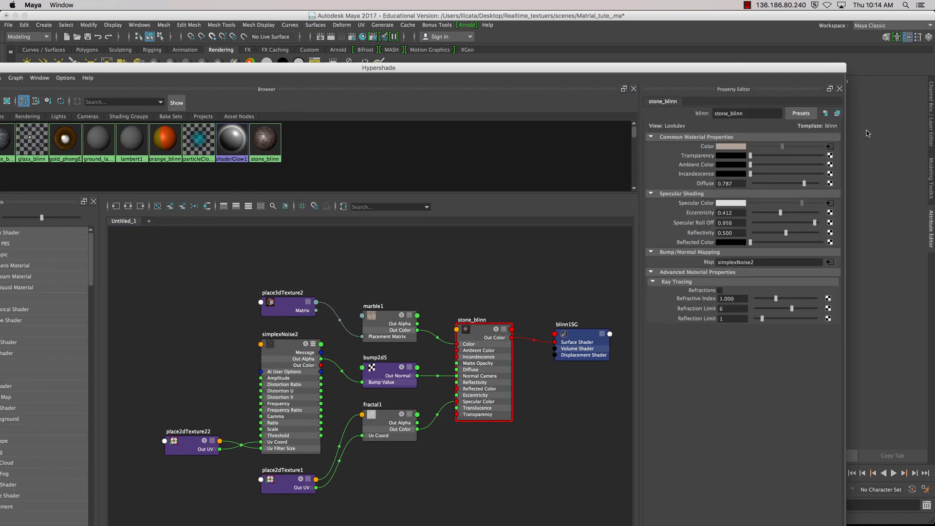
pyautogui.click(839, 88)
pyautogui.moveTo(518, 70); pyautogui.dragTo(709, 47)
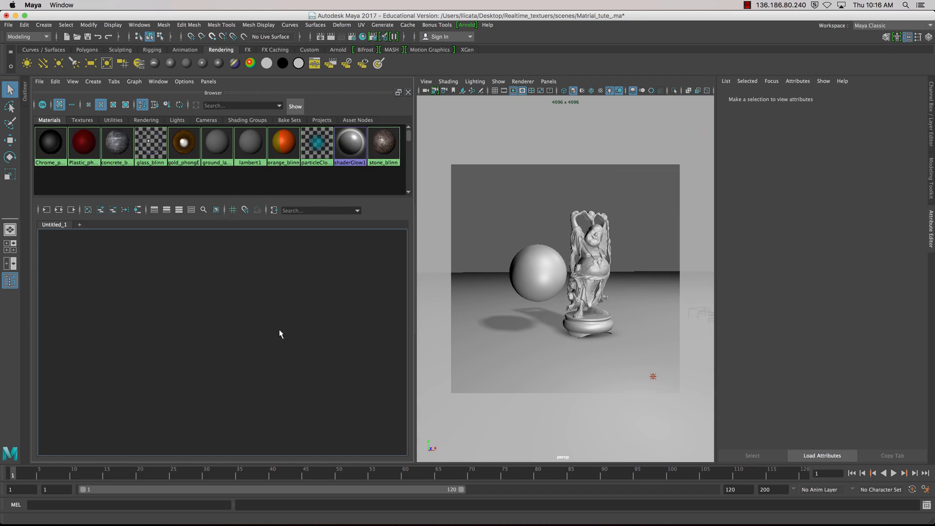
# - Apply the saved Hypershade/Persp layout to the workspace
pyautogui.click(550, 83)
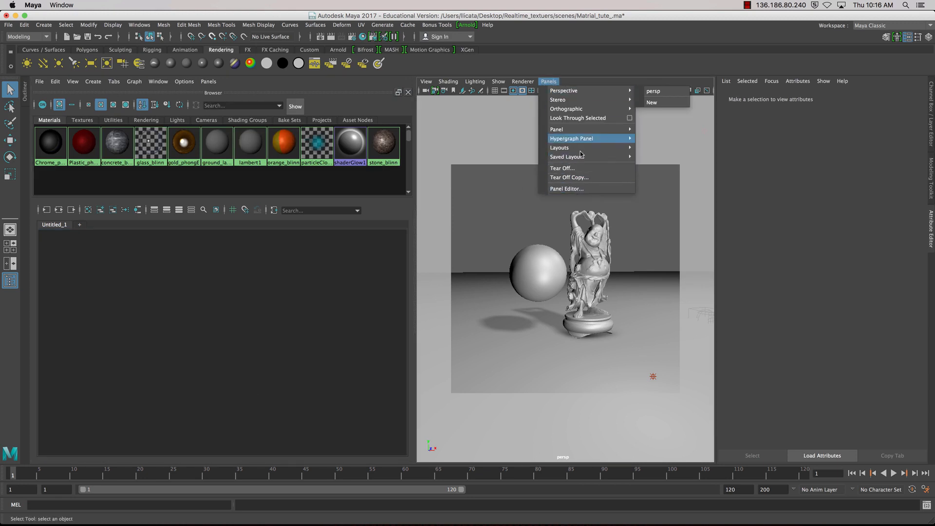
pyautogui.moveTo(586, 158)
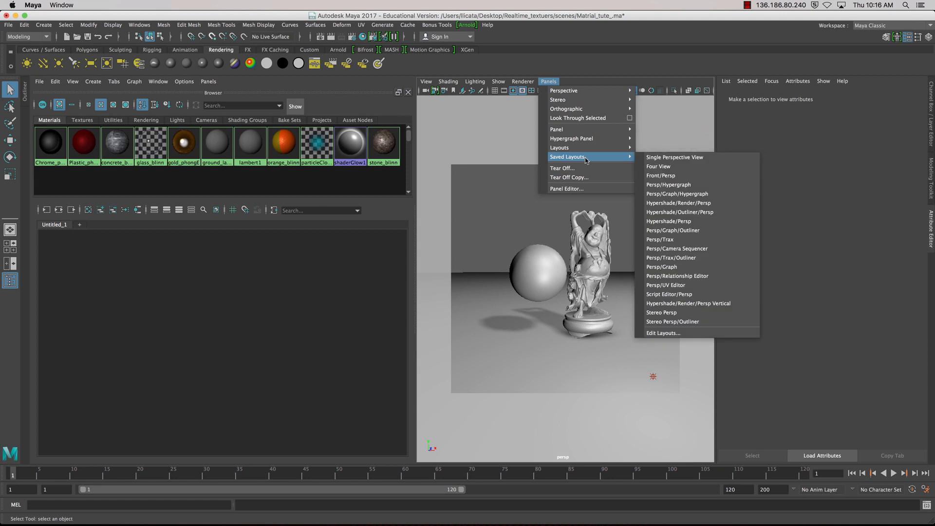
pyautogui.click(703, 222)
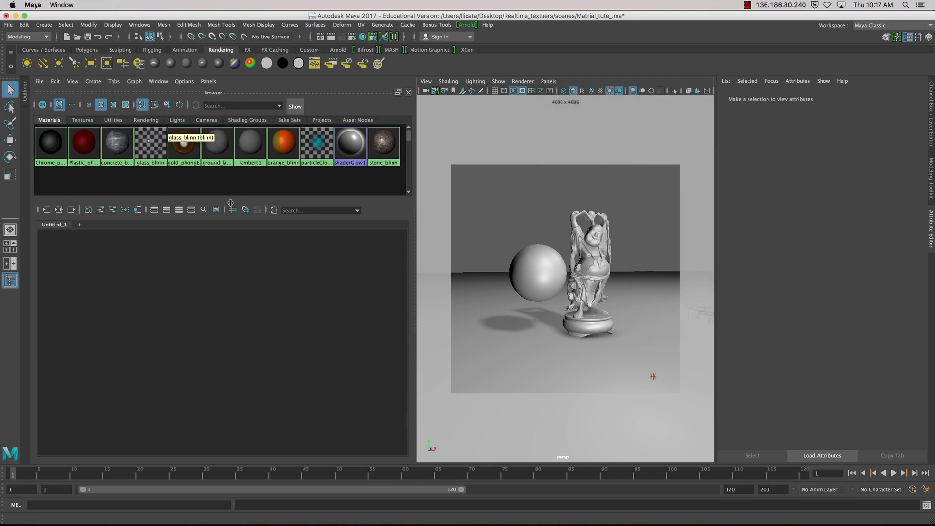
# - Try docking the Material Viewer beside the Hypershade browser and graph, and close it again
pyautogui.click(158, 81)
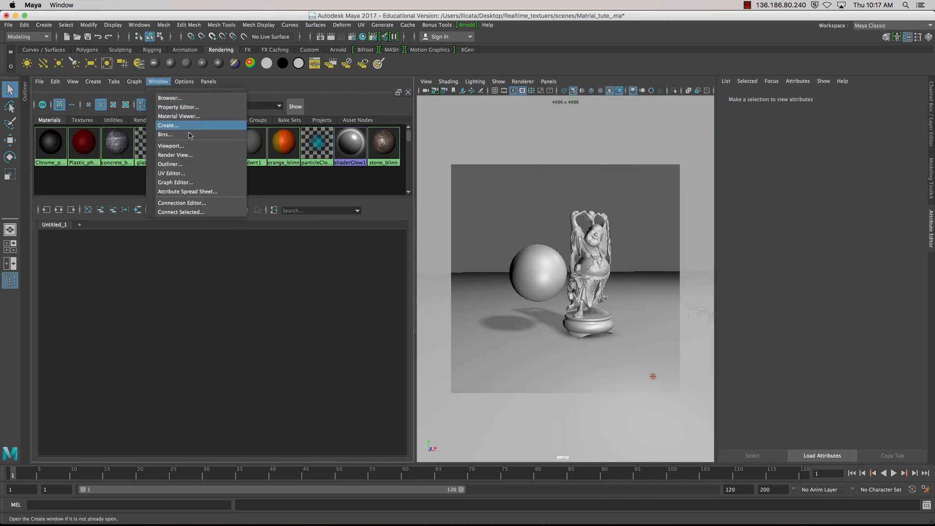
pyautogui.click(207, 119)
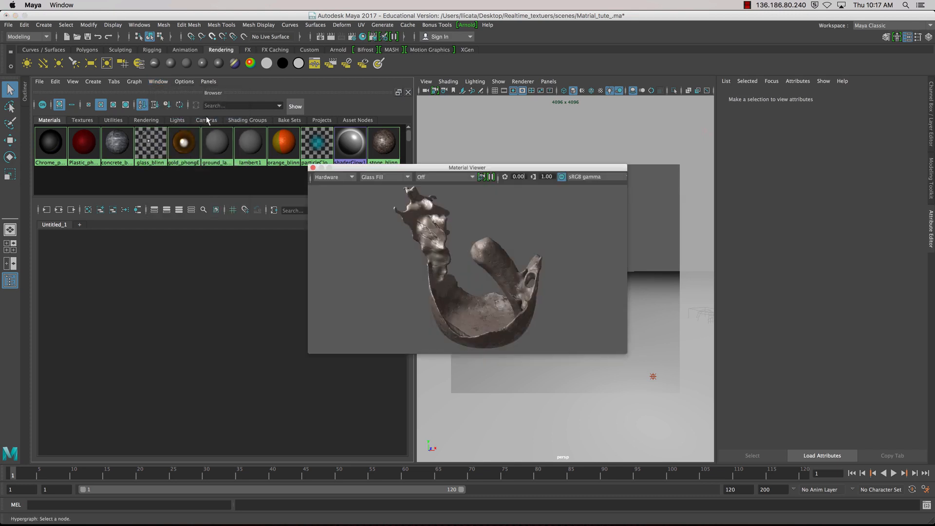
pyautogui.moveTo(345, 171); pyautogui.dragTo(402, 115)
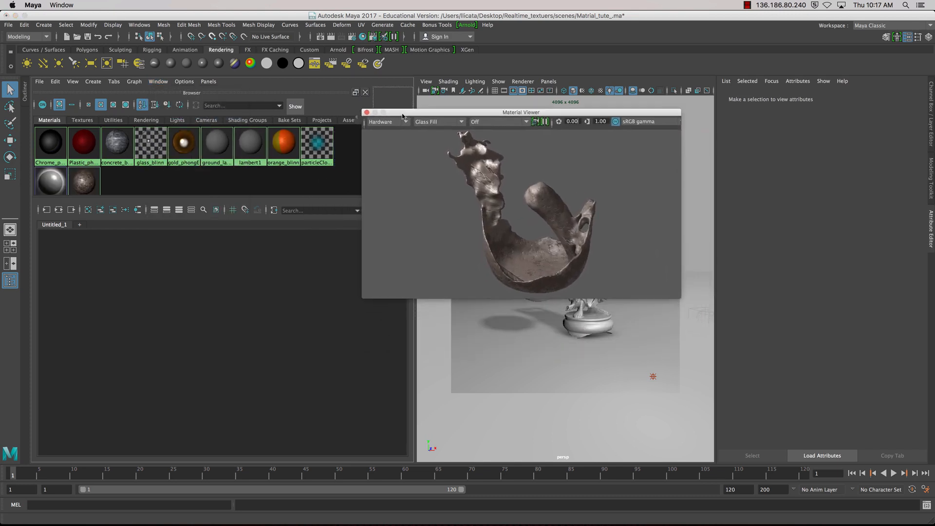
pyautogui.moveTo(413, 150); pyautogui.dragTo(355, 203)
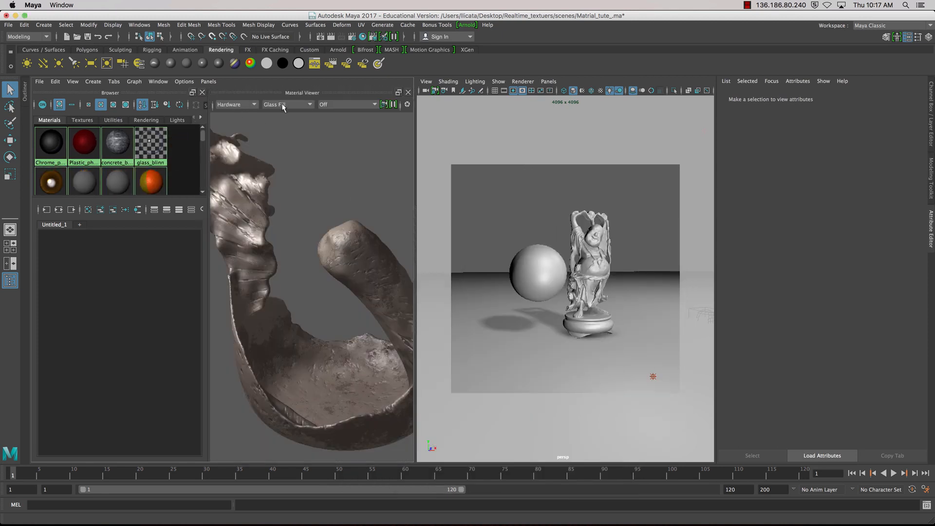
pyautogui.click(408, 93)
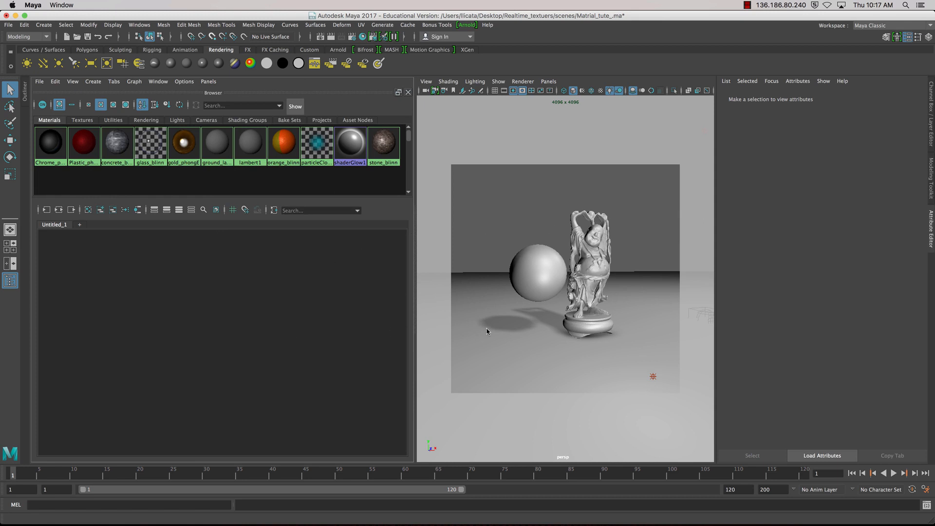
# - Toggle the default material on and off in the perspective view and turn on textured display
pyautogui.keyDown('alt'); pyautogui.moveTo(486, 331); pyautogui.dragTo(515, 323); pyautogui.keyUp('alt')
pyautogui.scroll(5, 517, 324)
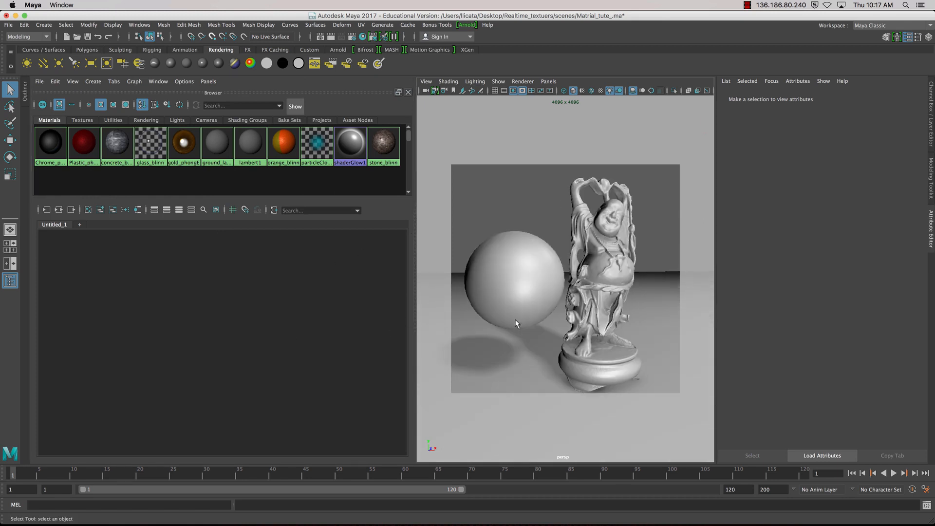
pyautogui.click(583, 91)
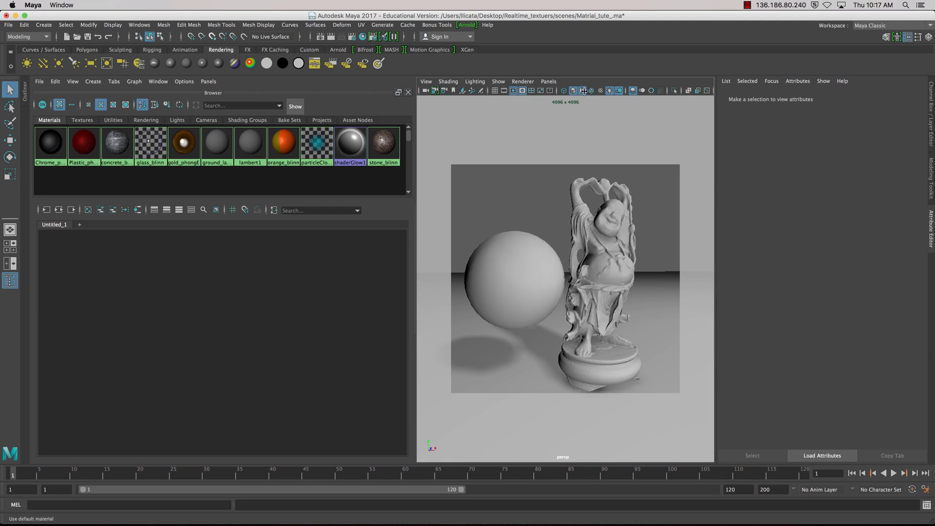
pyautogui.click(582, 91)
pyautogui.click(601, 91)
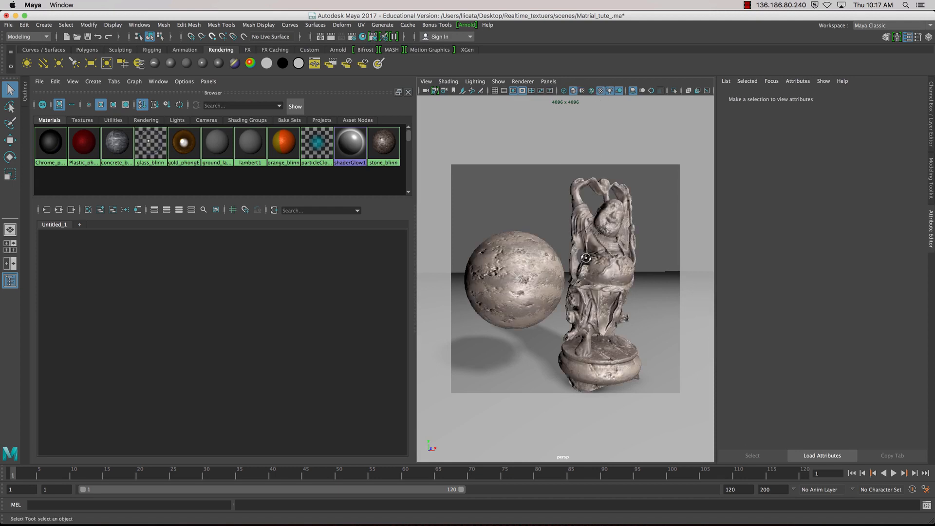
# - Turn off the gate mask and resolution gate in the perspective view and frame the sphere and Buddha statue closer
pyautogui.click(522, 91)
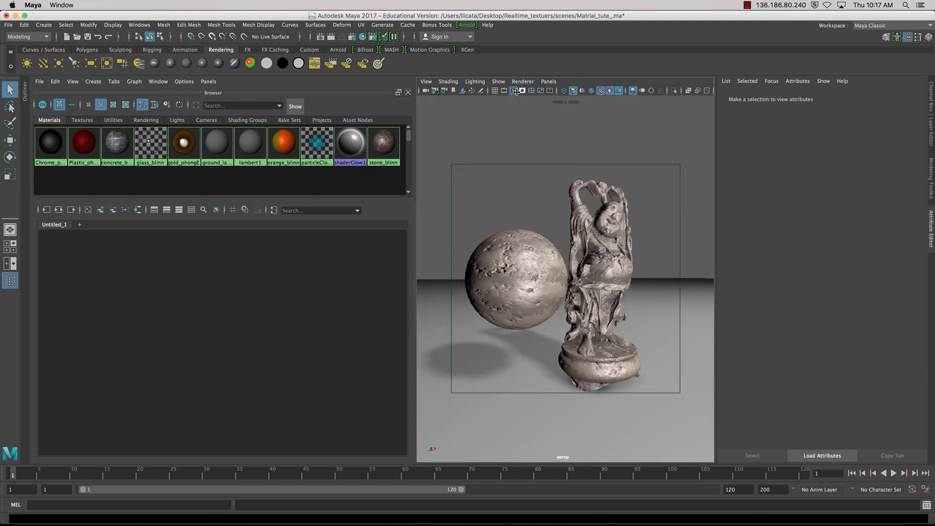
pyautogui.keyDown('alt'); pyautogui.moveTo(546, 205); pyautogui.dragTo(547, 186); pyautogui.keyUp('alt')
pyautogui.moveTo(546, 185)
pyautogui.keyDown('alt'); pyautogui.mouseDown(button='right')
pyautogui.moveTo(575, 200)
pyautogui.moveTo(538, 196)
pyautogui.mouseUp(button='right'); pyautogui.keyUp('alt')
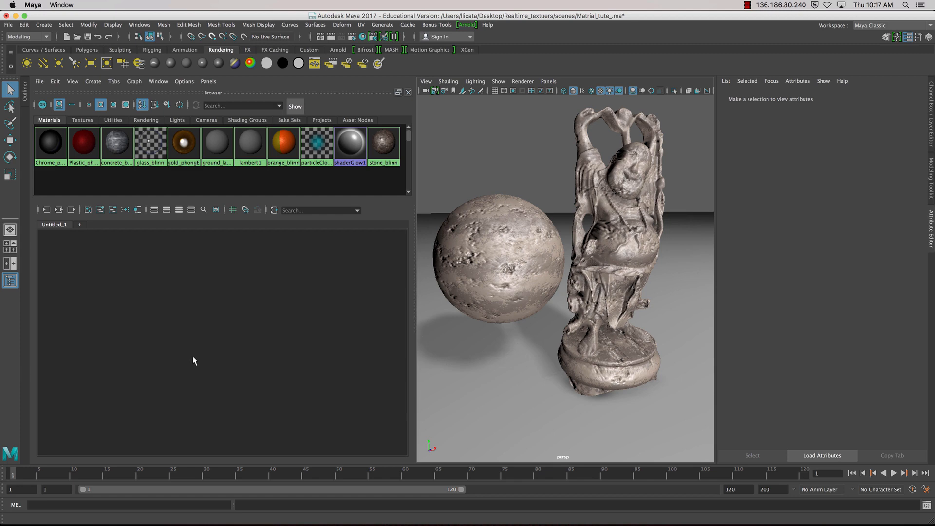
# - Select the sphere and the Buddha statue and graph the material network of the selection
pyautogui.click(574, 256)
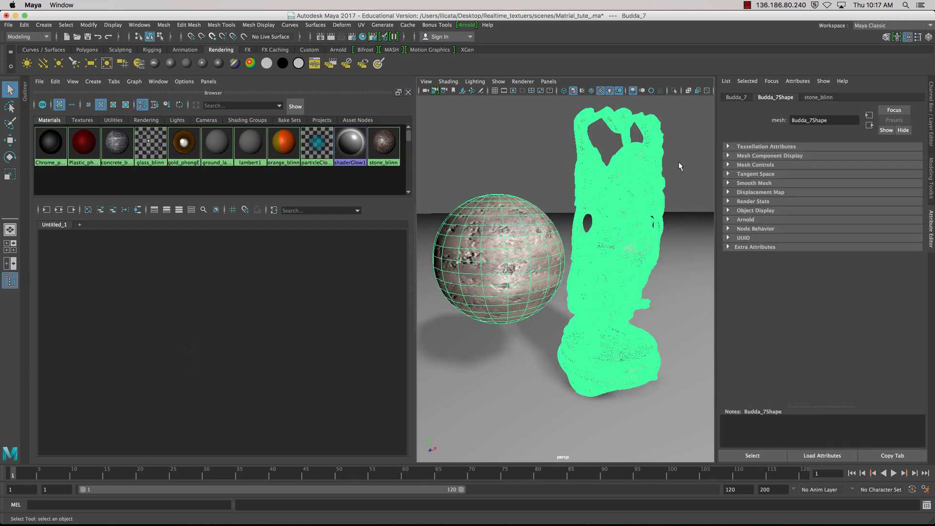
pyautogui.click(137, 211)
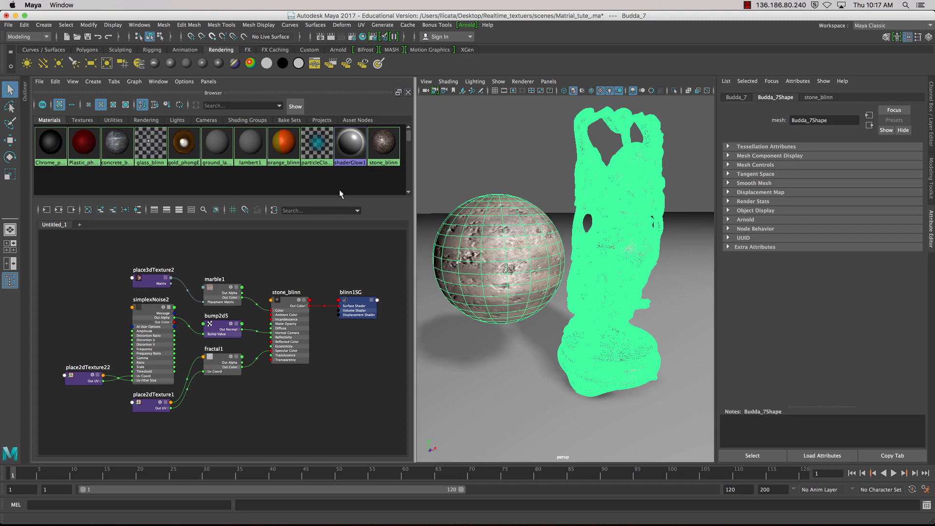
# - Assign the red plastic phong material to the sphere and Buddha statue, and assign stone_blinn back to both
pyautogui.moveTo(85, 155); pyautogui.dragTo(482, 227, button='middle')
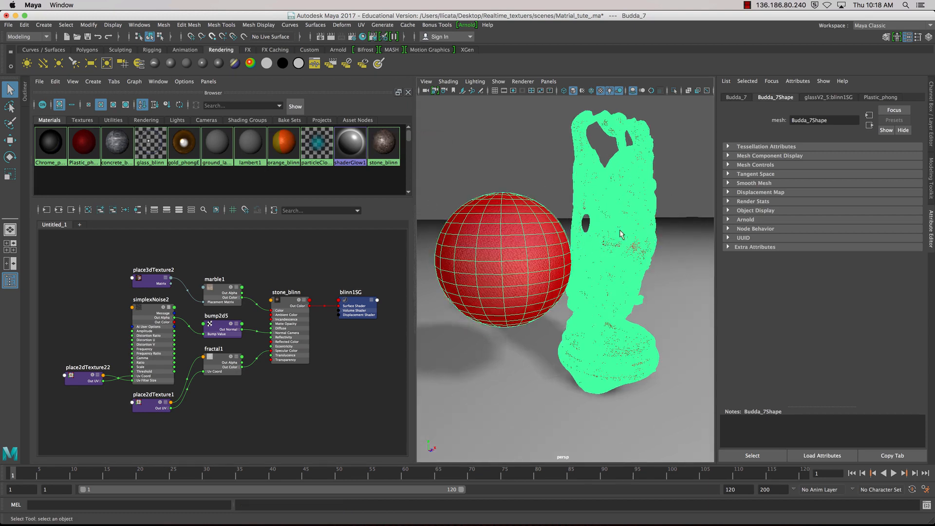
pyautogui.rightClick(377, 147)
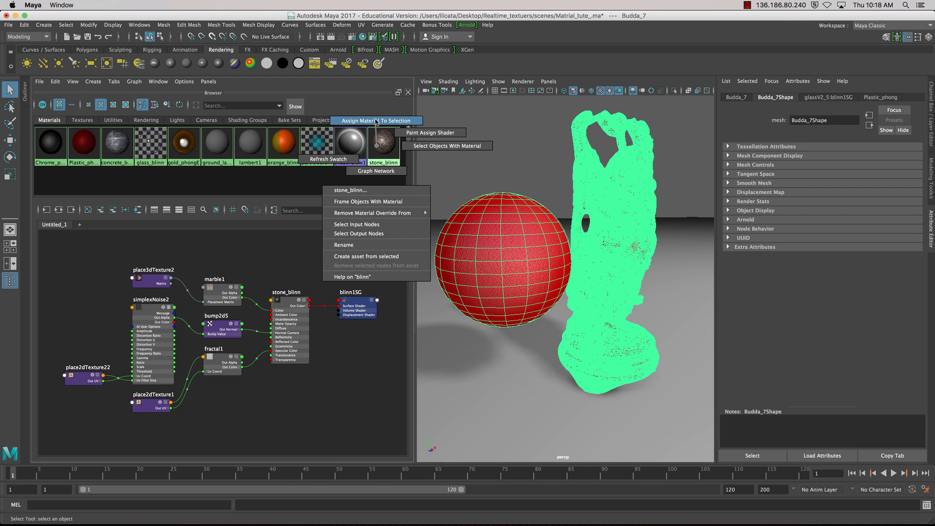
pyautogui.click(376, 121)
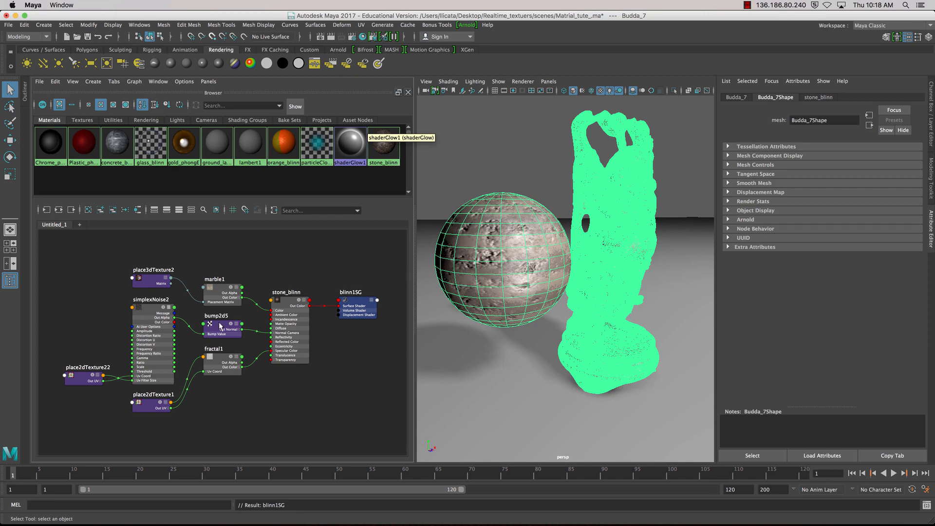
pyautogui.click(467, 181)
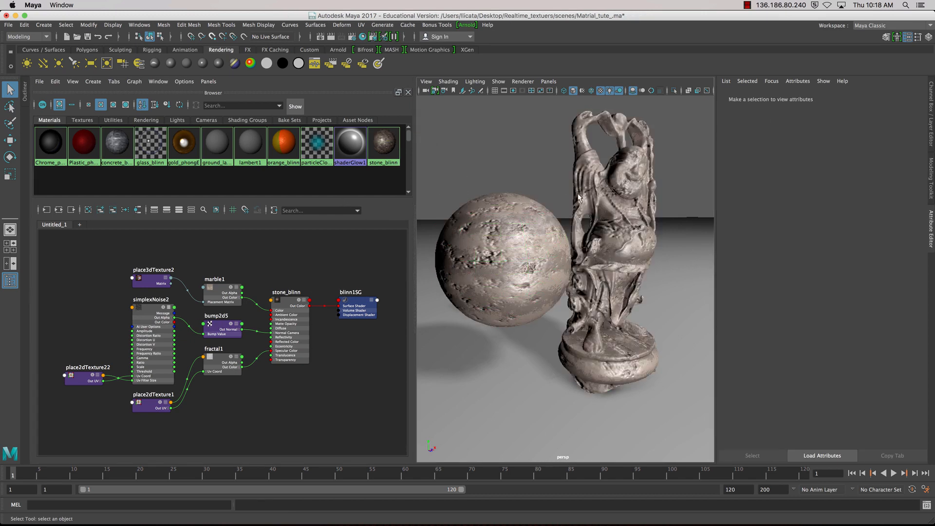
# - Select the sphere and the Buddha statue and look through the existing materials that can be assigned to them
pyautogui.click(582, 174)
pyautogui.moveTo(584, 176); pyautogui.dragTo(579, 430, button='right')
pyautogui.moveTo(642, 426); pyautogui.dragTo(669, 391, button='right')
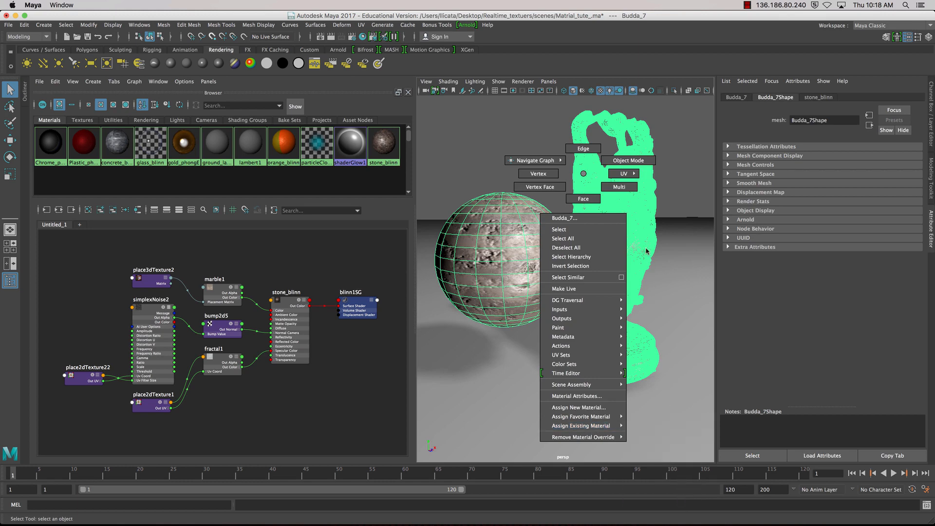
pyautogui.moveTo(642, 246); pyautogui.dragTo(641, 246, button='right')
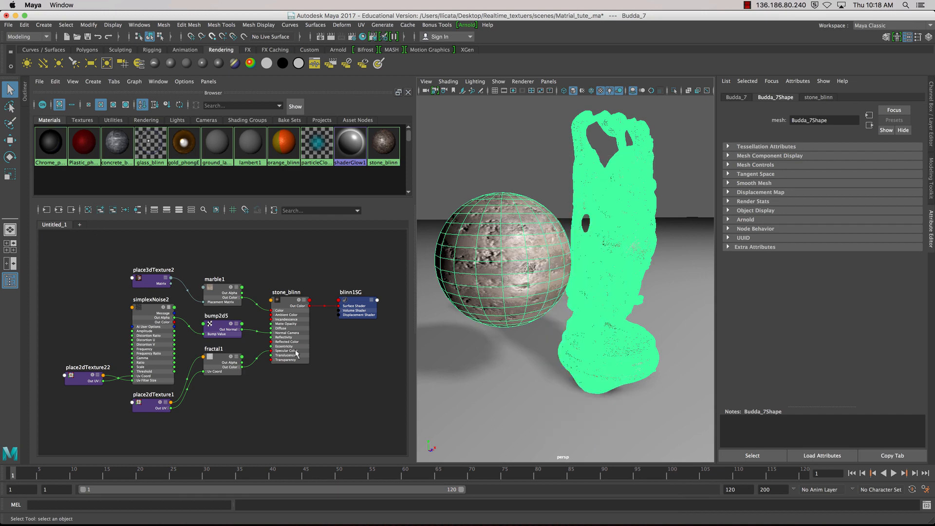
# - Examine the attributes of the stone_blinn, marble1, simplexNoise2 and fractal1 nodes in the network and their effect on the sphere and statue
pyautogui.click(291, 273)
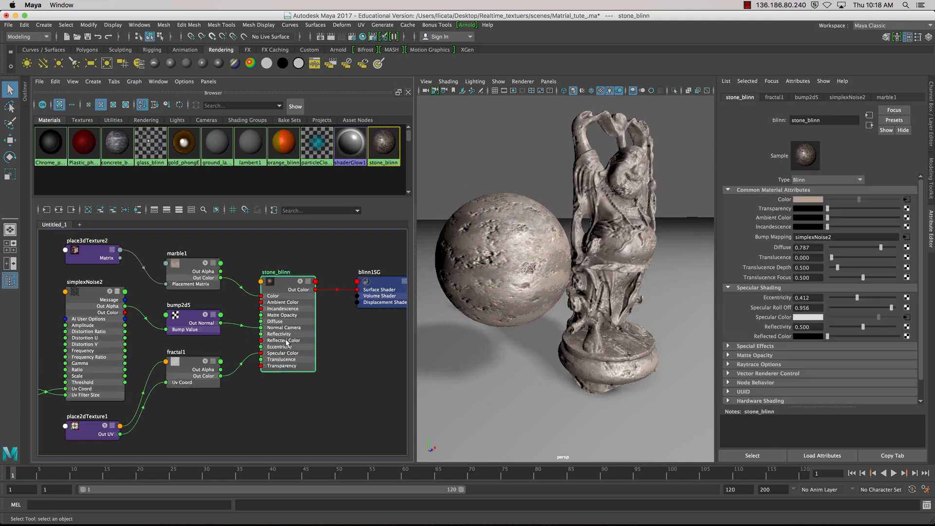
pyautogui.click(288, 338)
pyautogui.scroll(2, 288, 337)
pyautogui.moveTo(196, 279); pyautogui.dragTo(197, 276)
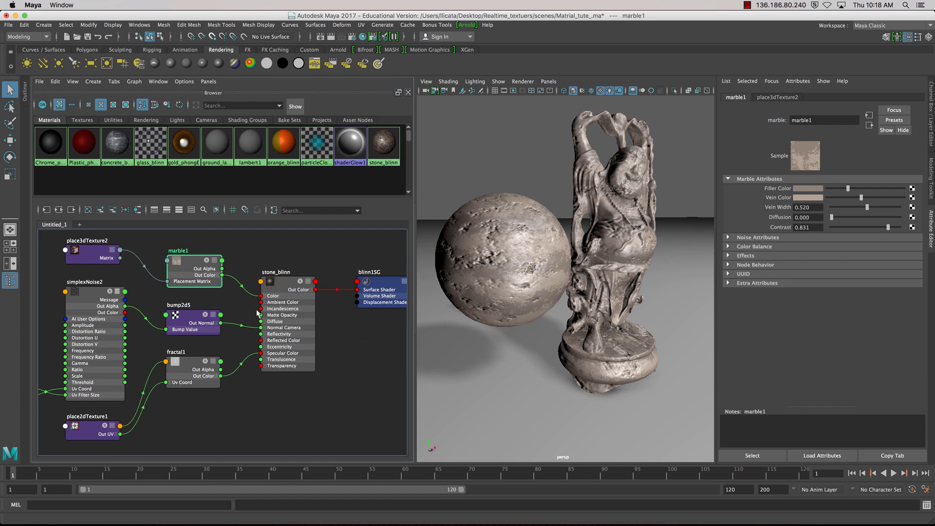
pyautogui.click(96, 333)
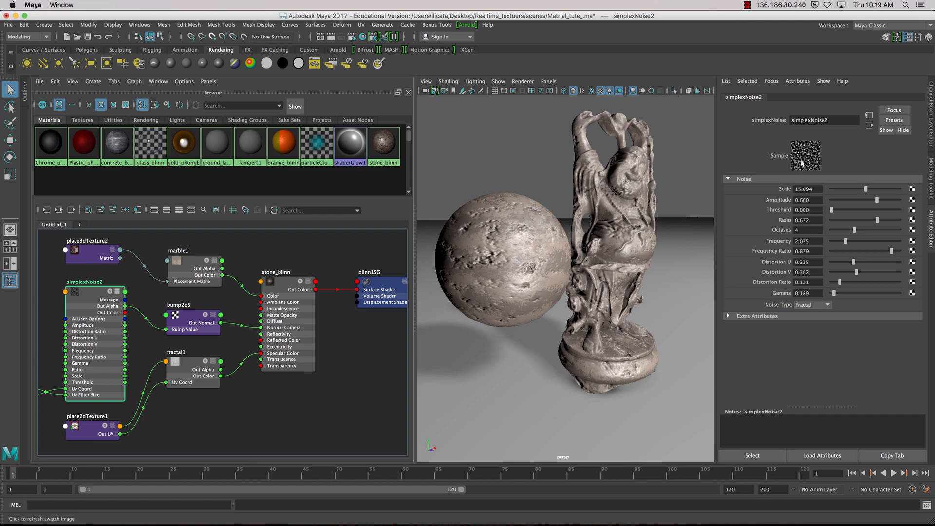
pyautogui.click(183, 377)
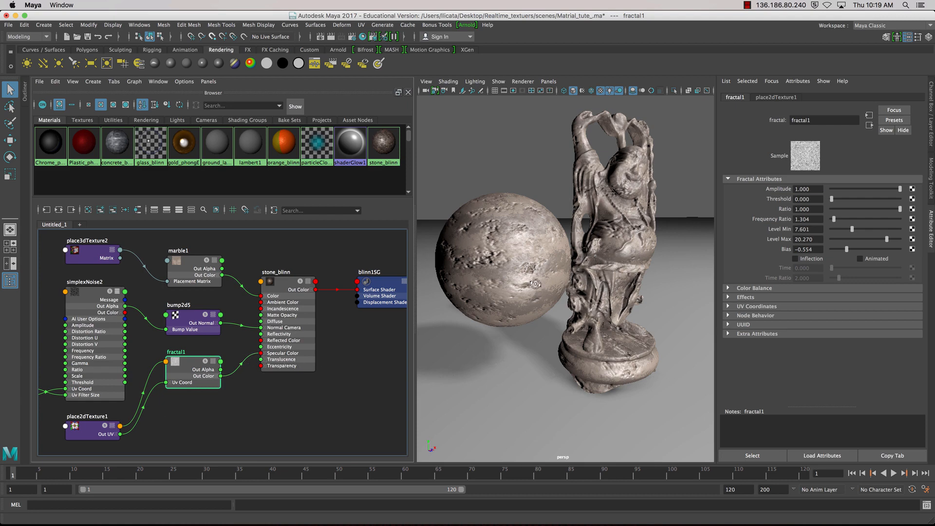
pyautogui.moveTo(536, 283)
pyautogui.keyDown('alt'); pyautogui.mouseDown()
pyautogui.moveTo(560, 285)
pyautogui.moveTo(550, 278)
pyautogui.mouseUp(); pyautogui.keyUp('alt')
pyautogui.keyDown('alt'); pyautogui.moveTo(550, 278); pyautogui.dragTo(552, 297, button='middle'); pyautogui.keyUp('alt')
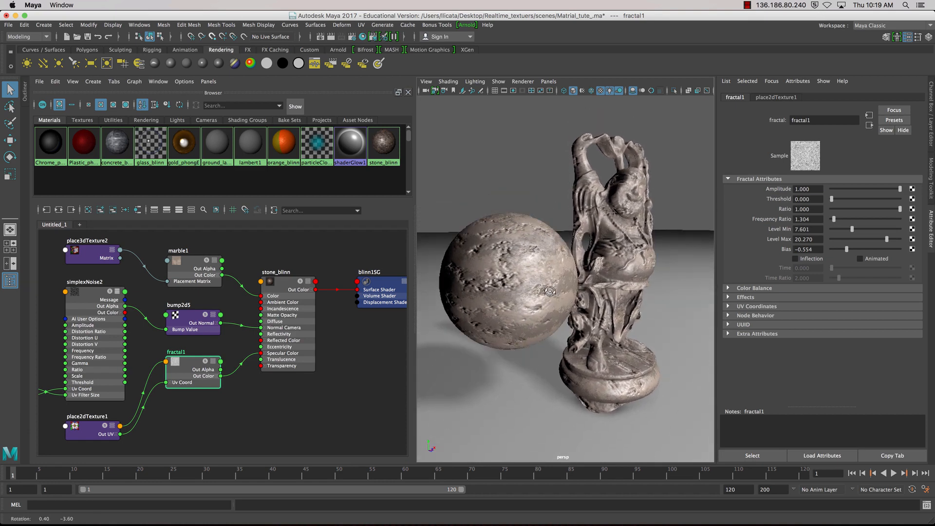
pyautogui.scroll(4, 341, 336)
pyautogui.scroll(-5, 339, 338)
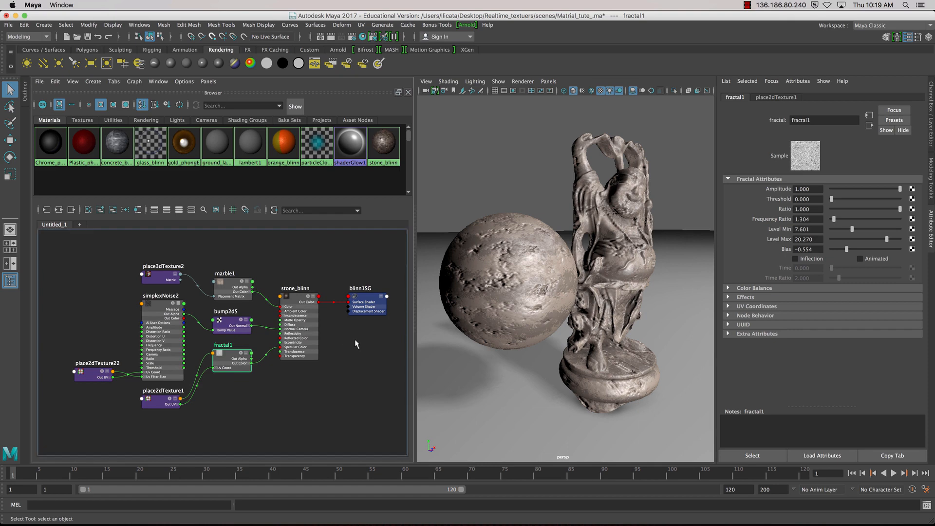
# - Assign a new Blinn surface material to the sphere and the Buddha statue
pyautogui.click(558, 295)
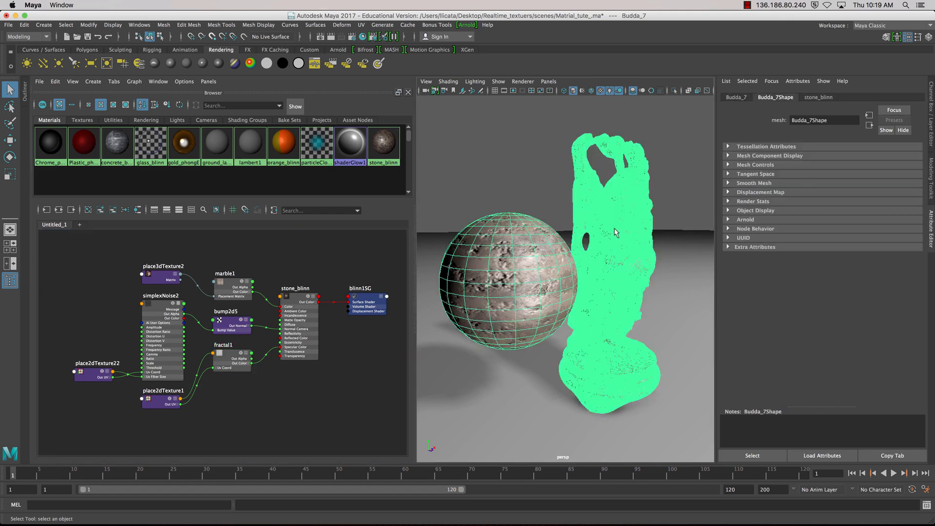
pyautogui.rightClick(597, 215)
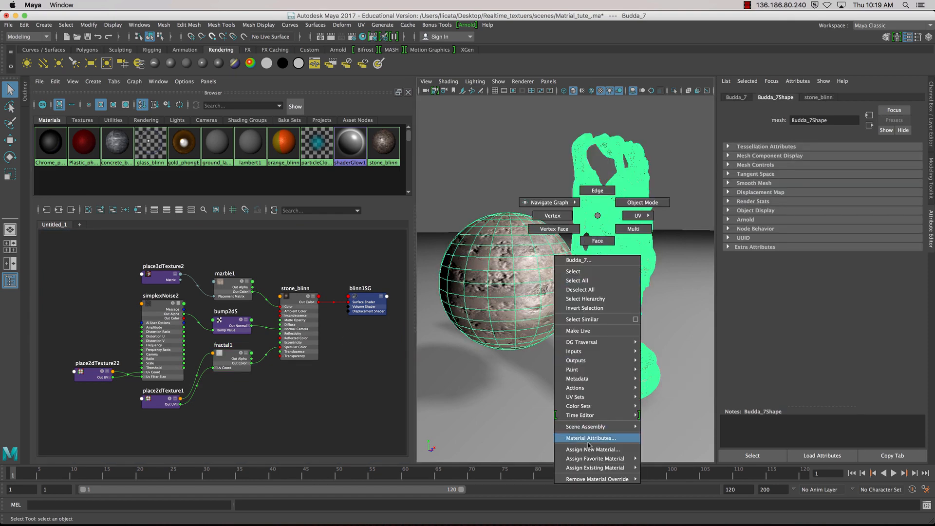
pyautogui.click(624, 450)
pyautogui.moveTo(279, 99); pyautogui.dragTo(399, 88)
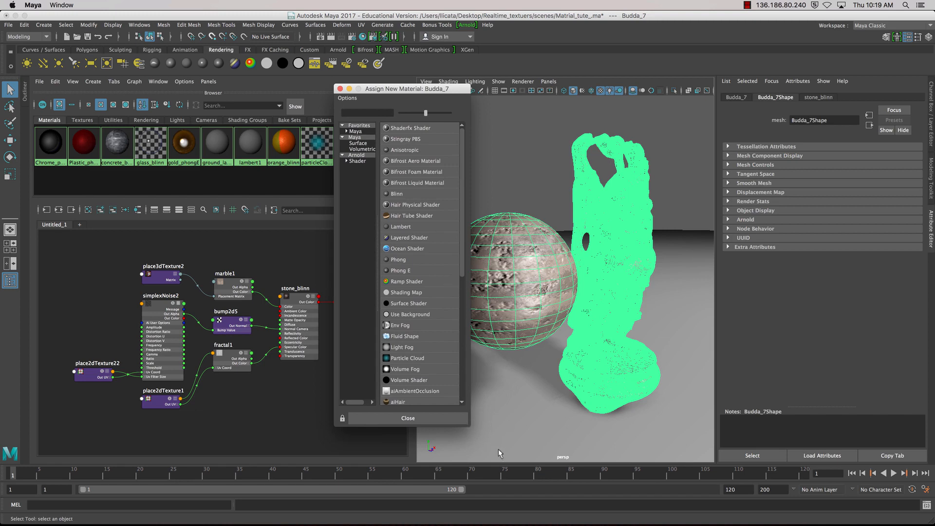
pyautogui.click(359, 143)
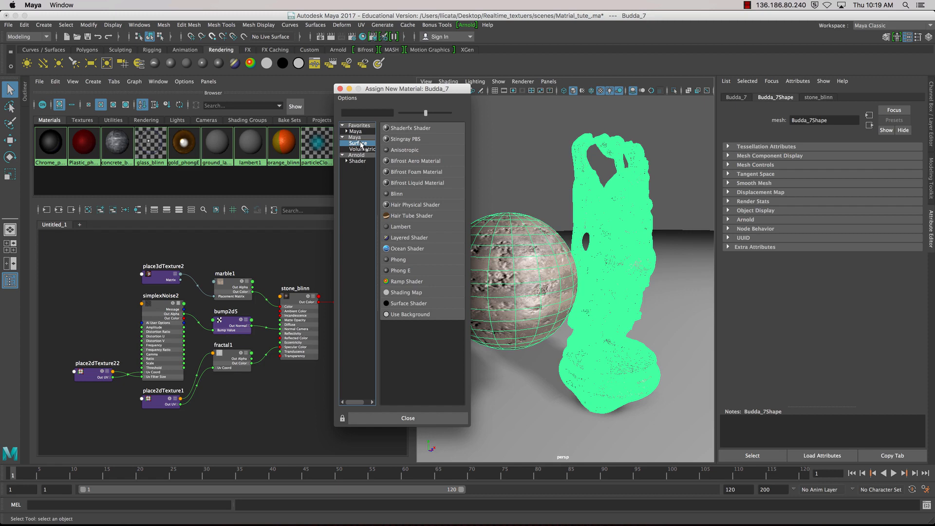
pyautogui.click(398, 194)
pyautogui.moveTo(138, 253); pyautogui.dragTo(395, 362)
pyautogui.click(335, 271)
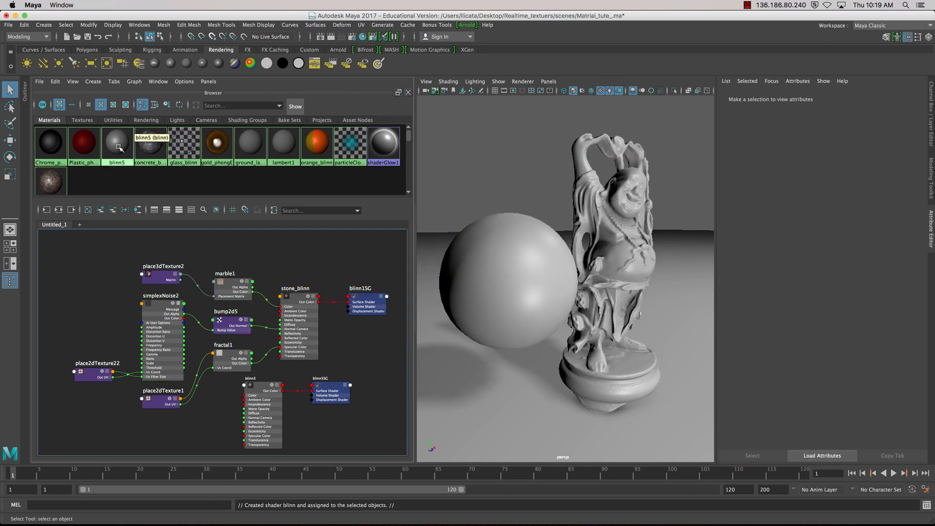
# - Rename the new Blinn material as Stone_r02_blinn and graph only its input and output connections
pyautogui.click(119, 148)
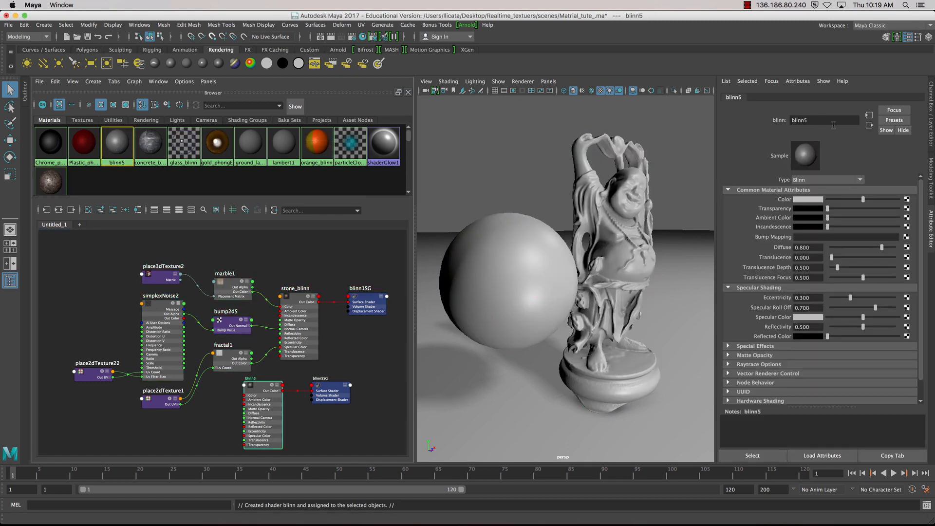
pyautogui.write('Stone_r02_blinn')
pyautogui.press('Return')
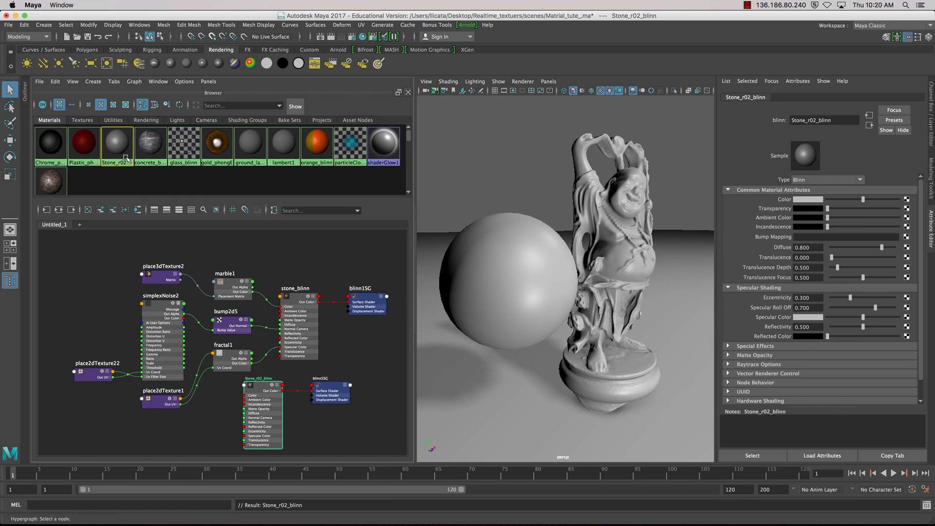
pyautogui.click(58, 210)
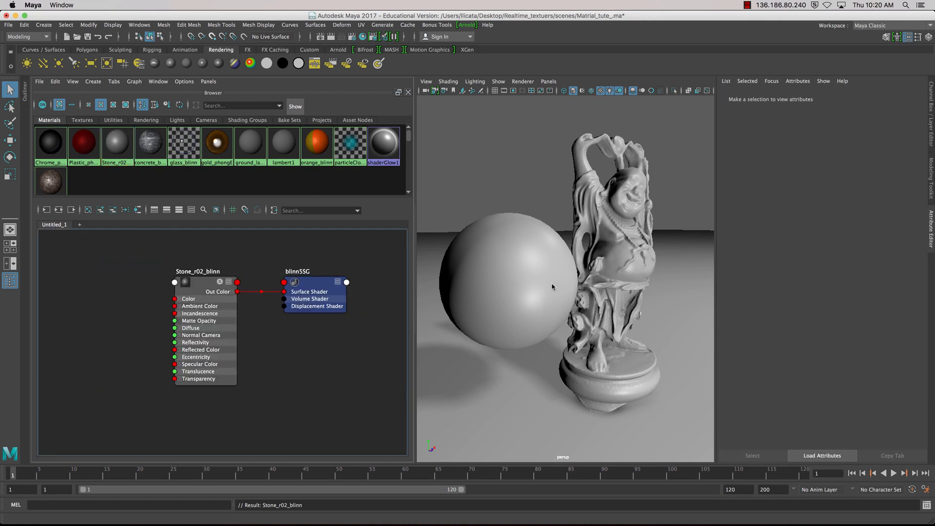
# - Rearrange the graph so the Stone_r02_blinn node sits close beside its shading group node
pyautogui.moveTo(551, 285)
pyautogui.keyDown('alt'); pyautogui.mouseDown()
pyautogui.moveTo(534, 280)
pyautogui.moveTo(562, 284)
pyautogui.moveTo(517, 289)
pyautogui.moveTo(668, 250)
pyautogui.moveTo(535, 280)
pyautogui.mouseUp(); pyautogui.keyUp('alt')
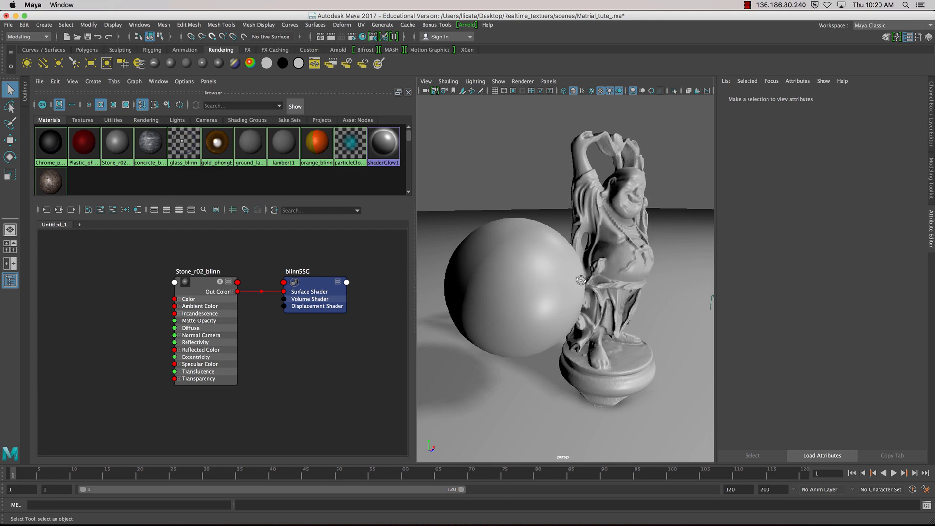
pyautogui.keyDown('alt'); pyautogui.moveTo(582, 283); pyautogui.dragTo(484, 309); pyautogui.keyUp('alt')
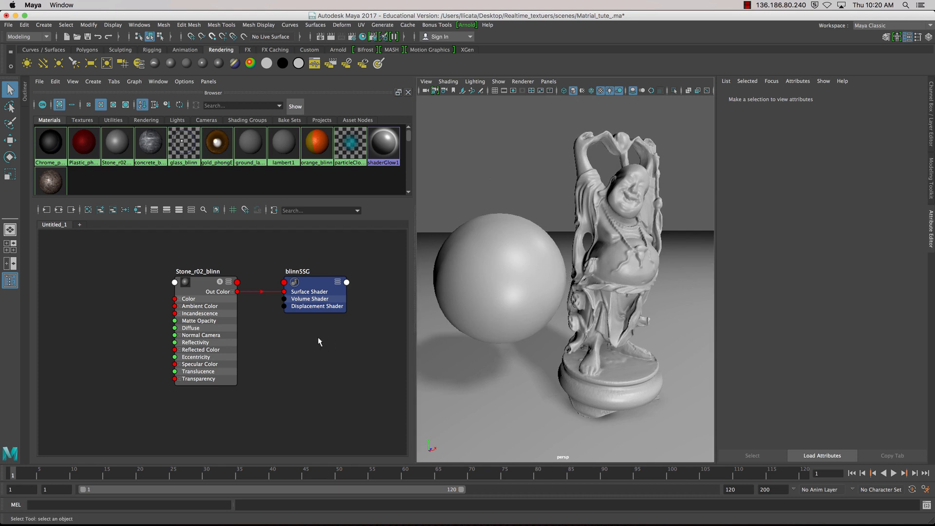
pyautogui.moveTo(202, 305); pyautogui.dragTo(229, 295)
pyautogui.moveTo(327, 278); pyautogui.dragTo(349, 256)
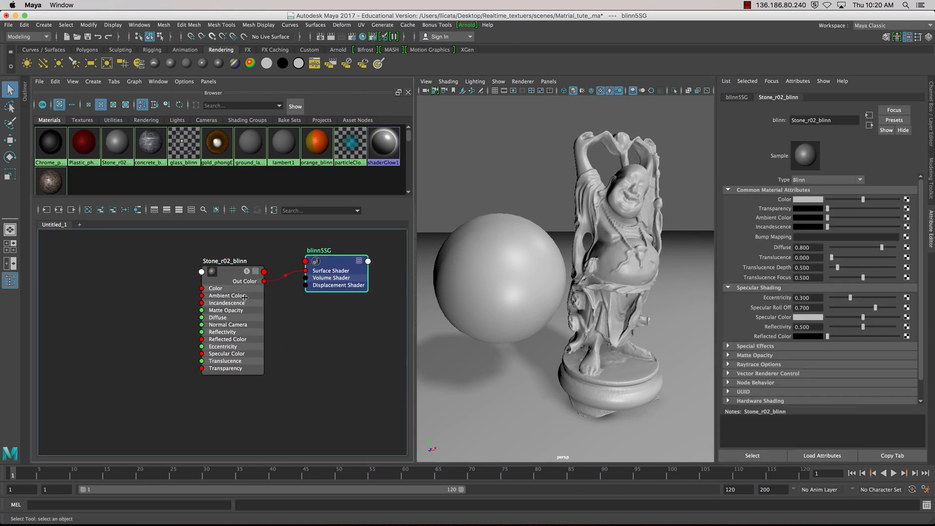
pyautogui.moveTo(239, 298); pyautogui.dragTo(265, 286)
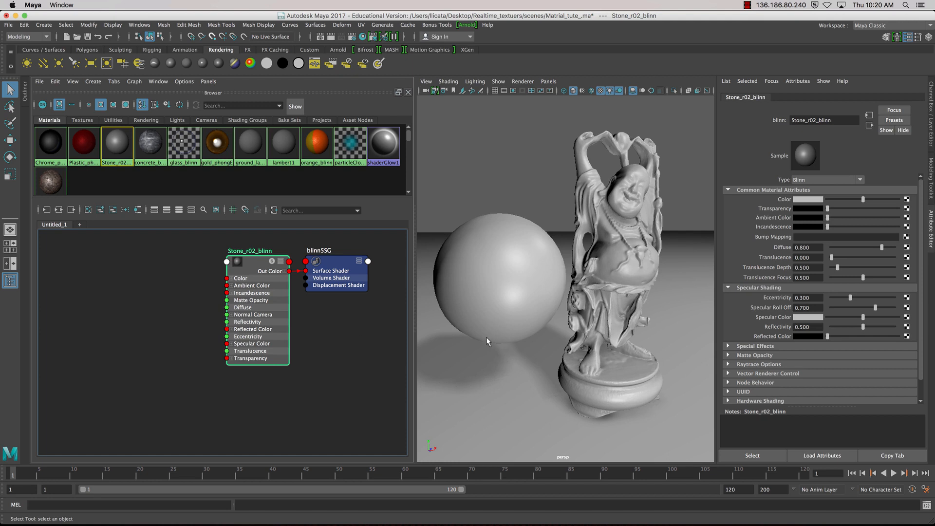
pyautogui.keyDown('alt'); pyautogui.moveTo(547, 293); pyautogui.dragTo(555, 293); pyautogui.keyUp('alt')
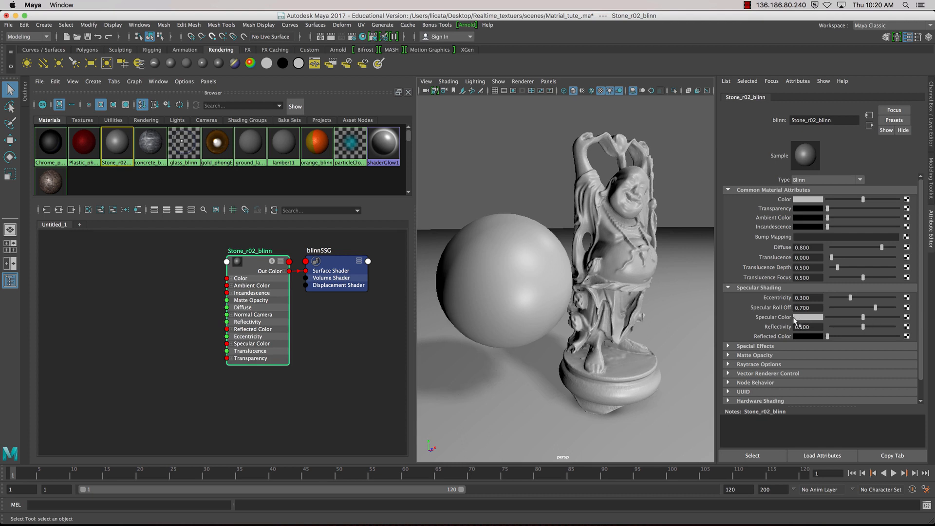
# - Map a Brownian 3D texture to the Specular Color of Stone_r02_blinn
pyautogui.click(906, 317)
pyautogui.moveTo(418, 186); pyautogui.dragTo(204, 75)
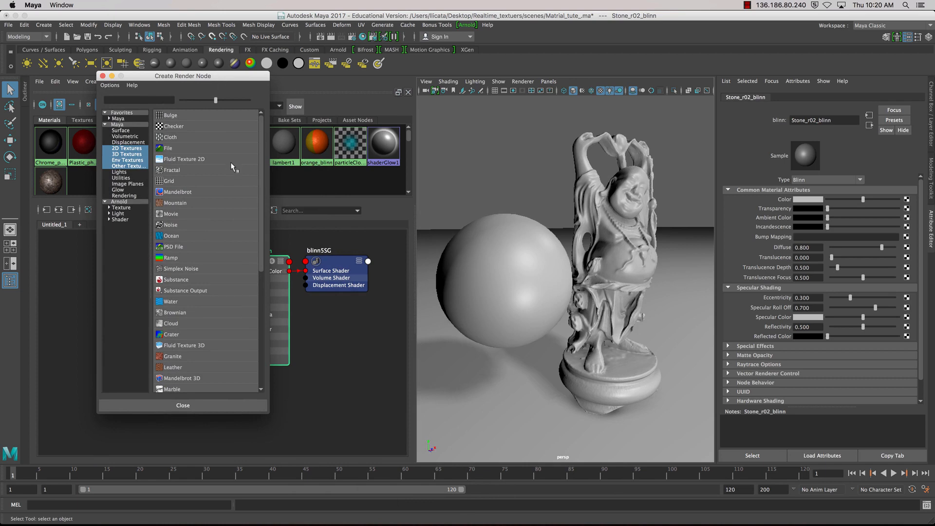
pyautogui.click(128, 148)
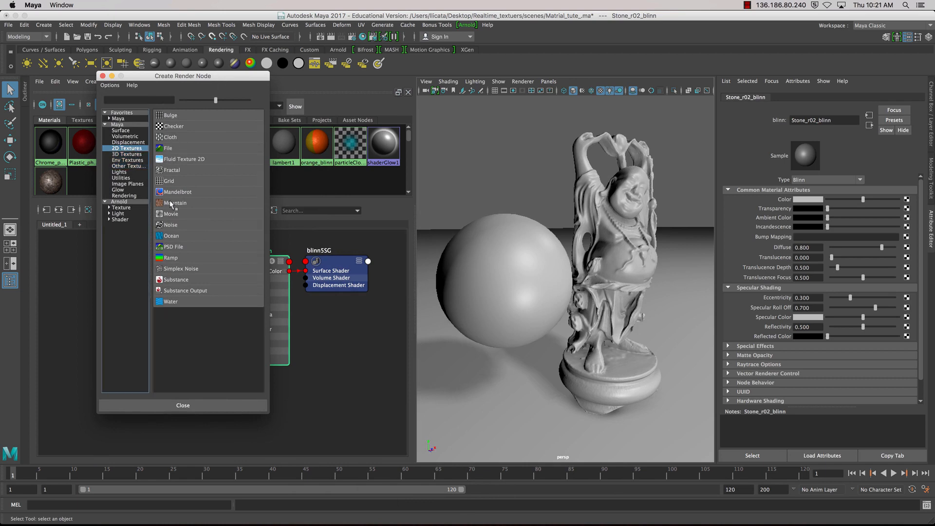
pyautogui.click(128, 154)
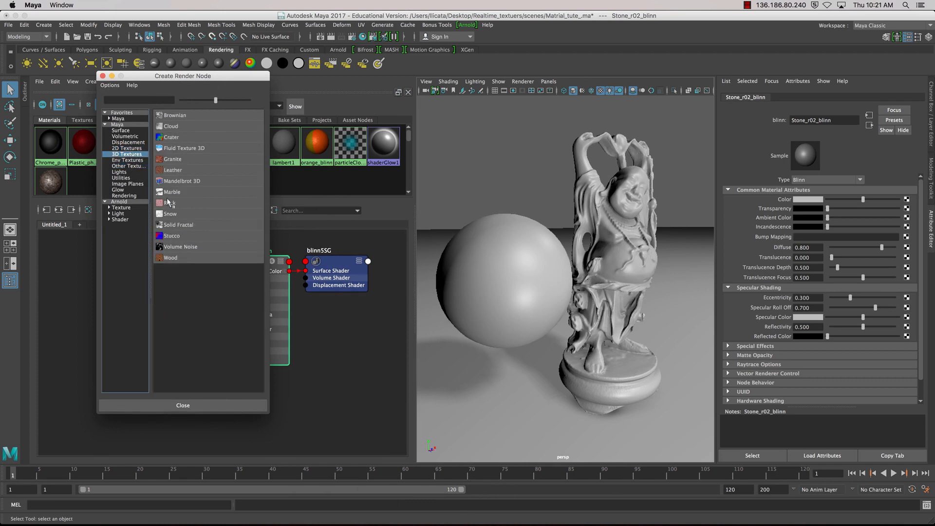
pyautogui.click(127, 148)
pyautogui.click(128, 154)
pyautogui.moveTo(152, 76); pyautogui.dragTo(170, 92)
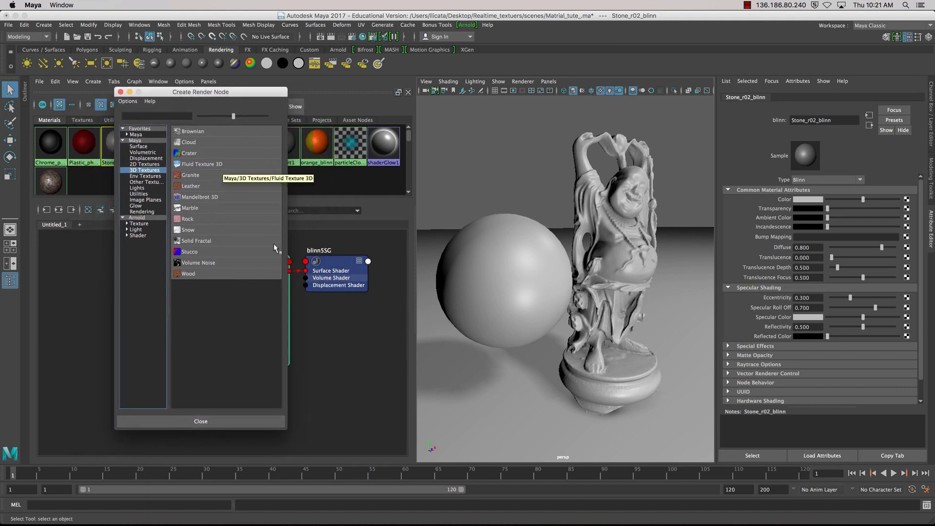
pyautogui.click(191, 131)
# - Set the Brownian texture's lacunarity to 3.757 and inspect the specular highlights on the sphere up close
pyautogui.keyDown('alt'); pyautogui.moveTo(435, 284); pyautogui.dragTo(570, 276, button='right'); pyautogui.keyUp('alt')
pyautogui.keyDown('alt'); pyautogui.moveTo(571, 276); pyautogui.dragTo(548, 267); pyautogui.keyUp('alt')
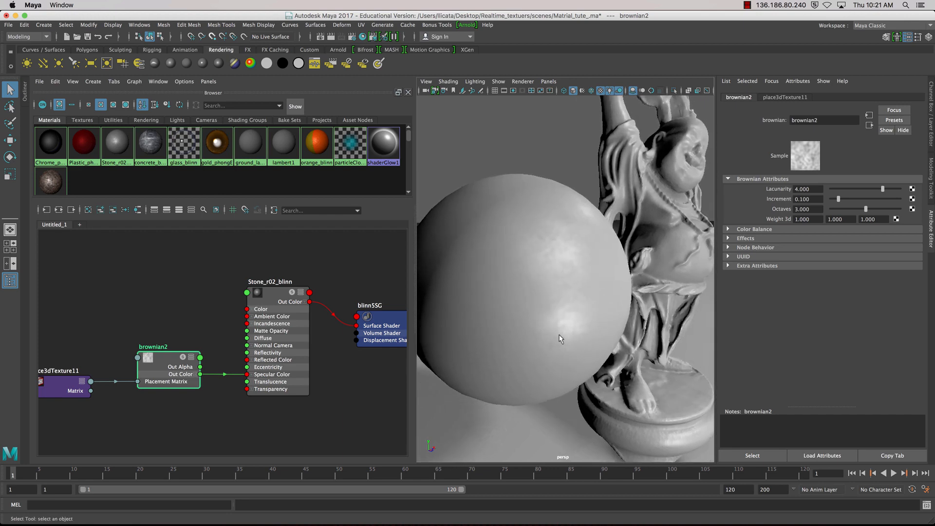
pyautogui.keyDown('alt'); pyautogui.moveTo(573, 297); pyautogui.dragTo(569, 284); pyautogui.keyUp('alt')
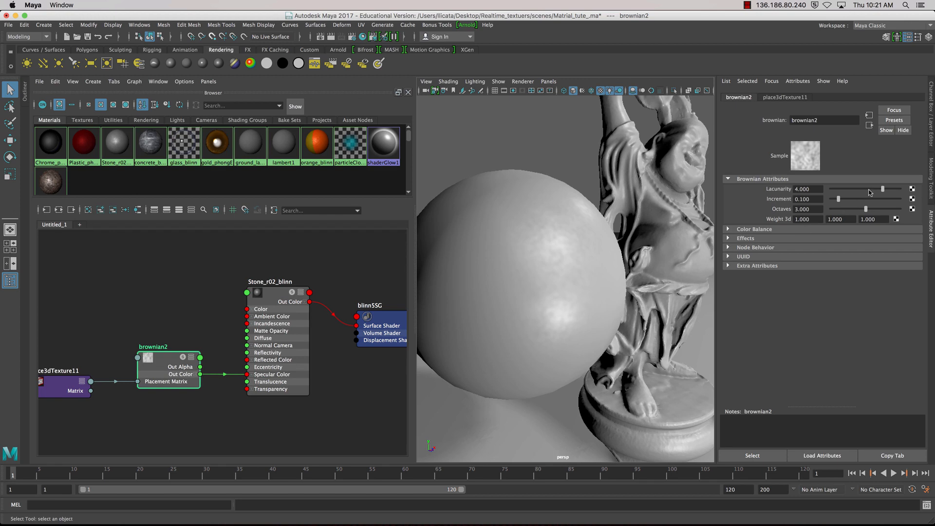
pyautogui.moveTo(859, 190); pyautogui.dragTo(878, 191)
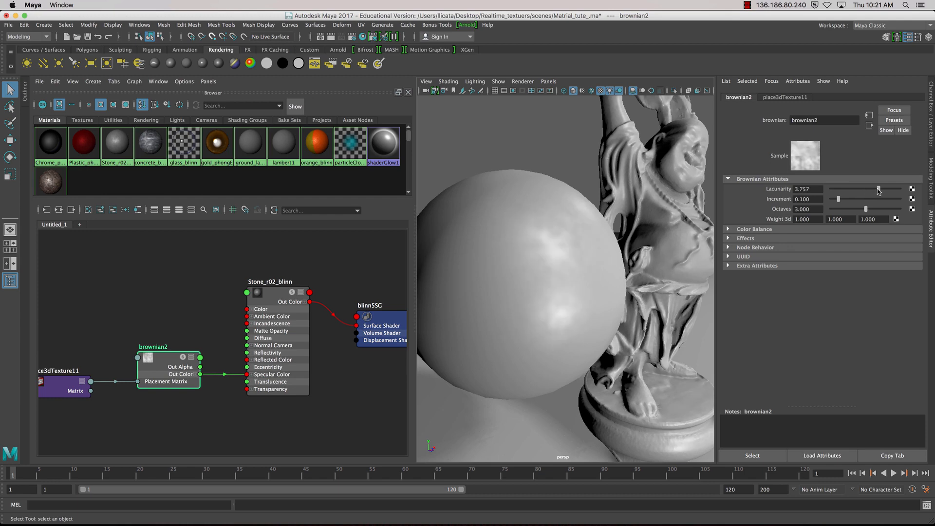
pyautogui.keyDown('alt'); pyautogui.moveTo(588, 292); pyautogui.dragTo(617, 282); pyautogui.keyUp('alt')
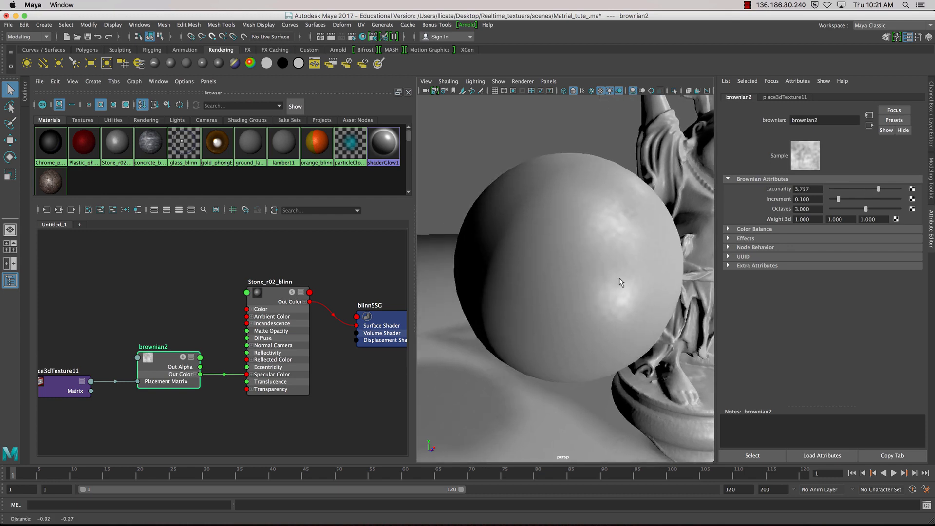
pyautogui.scroll(5, 613, 284)
pyautogui.scroll(-10, 613, 283)
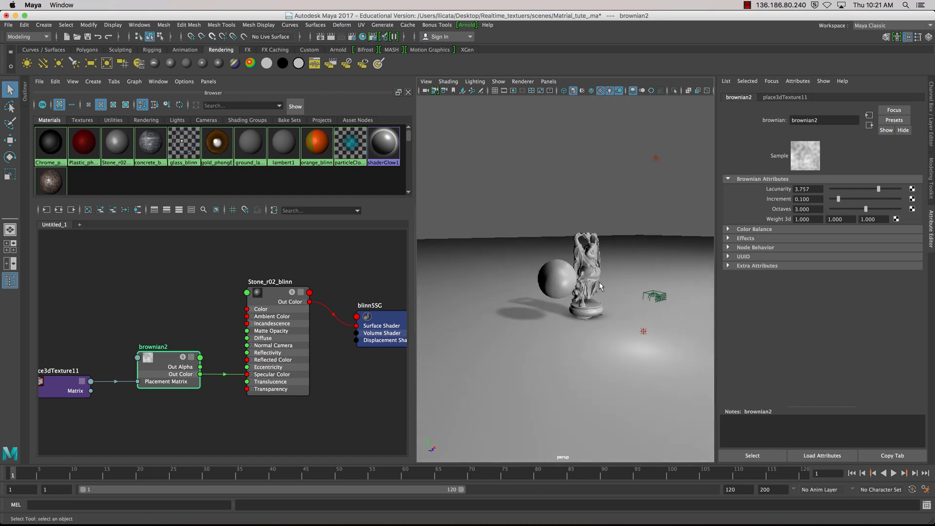
pyautogui.scroll(4, 600, 286)
pyautogui.scroll(4, 599, 286)
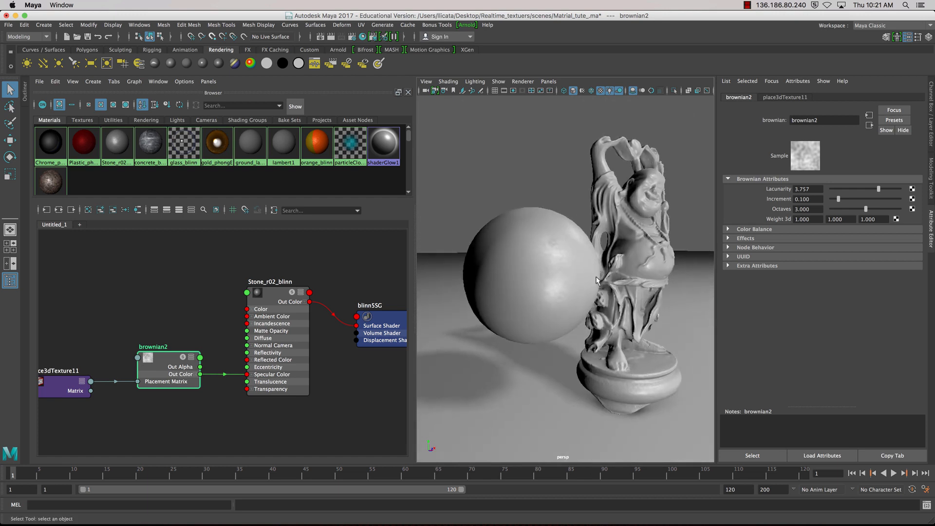
# - Preview only the brownian2 texture on the sphere and statue and set its octaves to 4.135
pyautogui.keyDown('alt'); pyautogui.moveTo(319, 324); pyautogui.dragTo(323, 306, button='middle'); pyautogui.keyUp('alt')
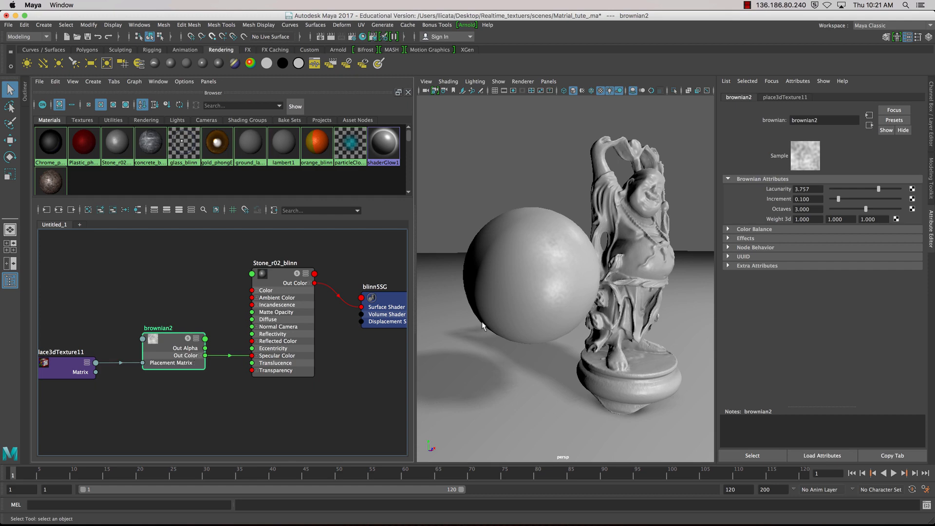
pyautogui.click(188, 339)
pyautogui.moveTo(608, 282)
pyautogui.keyDown('alt'); pyautogui.mouseDown()
pyautogui.moveTo(580, 286)
pyautogui.moveTo(593, 290)
pyautogui.mouseUp(); pyautogui.keyUp('alt')
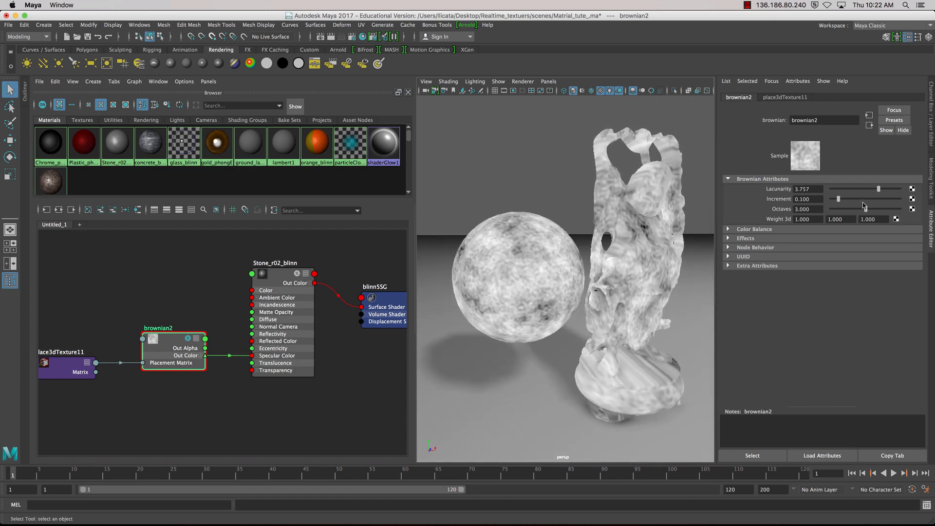
pyautogui.moveTo(864, 205); pyautogui.dragTo(850, 212)
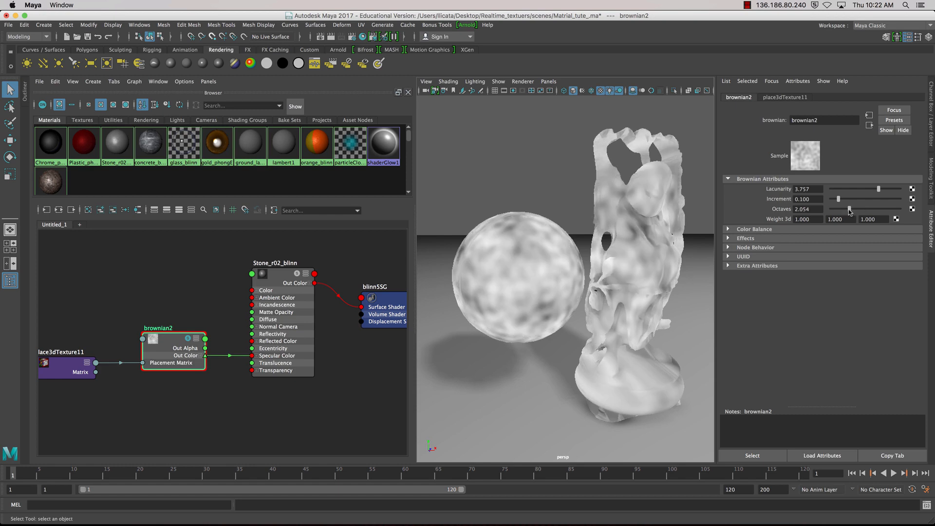
pyautogui.click(869, 210)
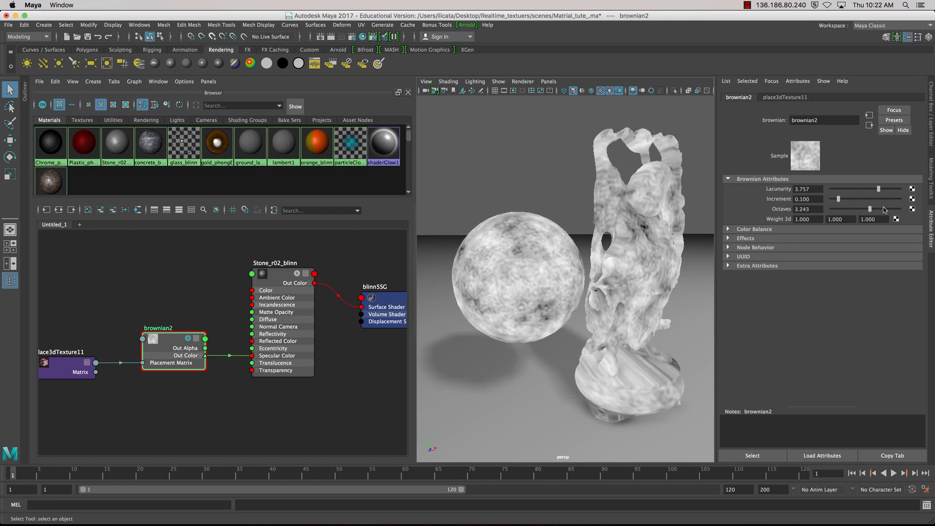
pyautogui.click(884, 209)
# - Set the Brownian texture's increment to 0.338 and its lacunarity to 2.514
pyautogui.click(853, 200)
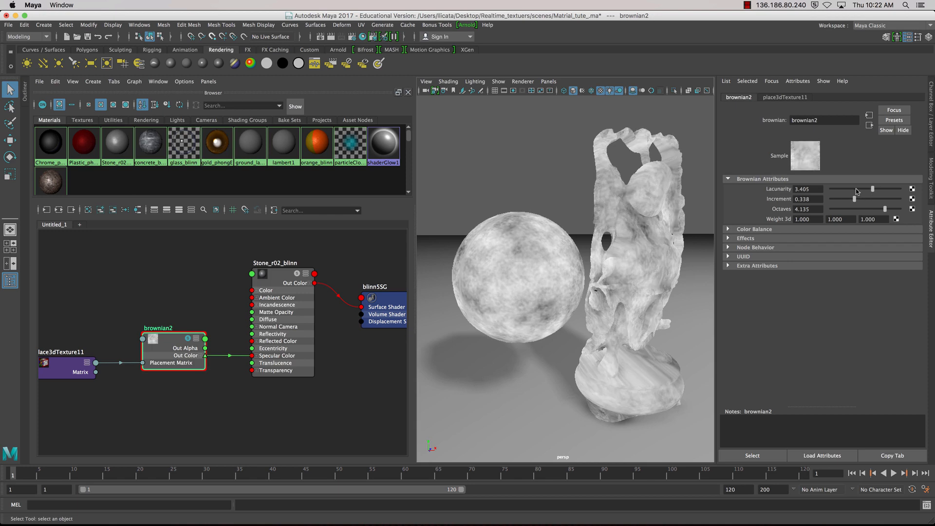
pyautogui.click(856, 189)
pyautogui.keyDown('alt'); pyautogui.moveTo(603, 243); pyautogui.dragTo(574, 258); pyautogui.keyUp('alt')
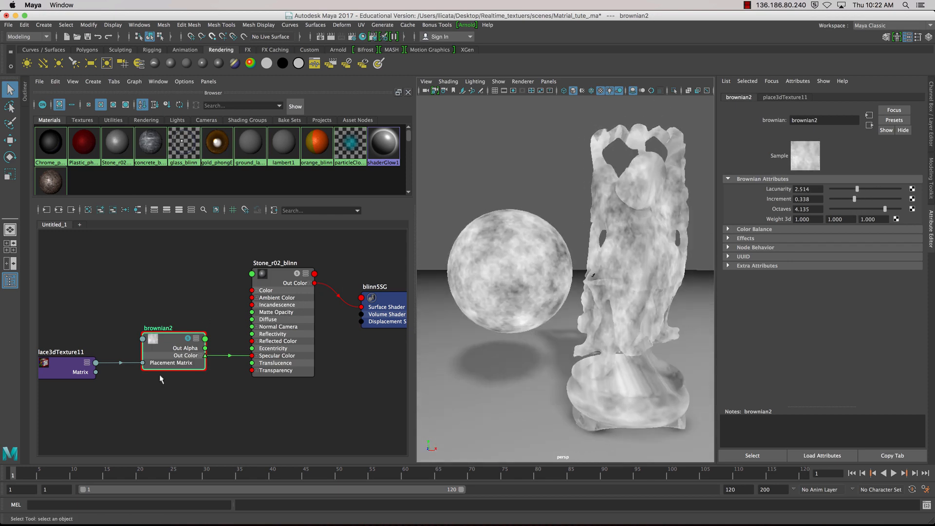
# - Preview the complete Stone_r02_blinn material and examine its specular highlights on the sphere up close
pyautogui.click(297, 282)
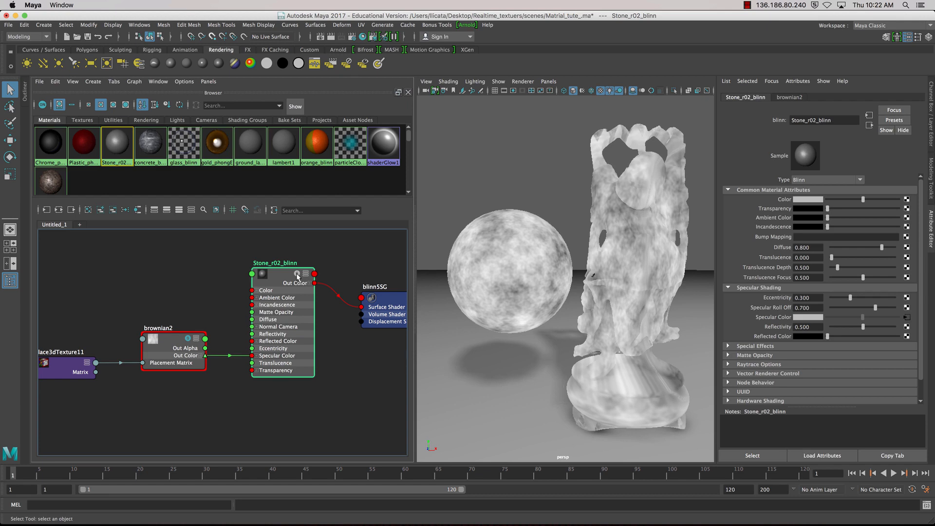
pyautogui.click(297, 276)
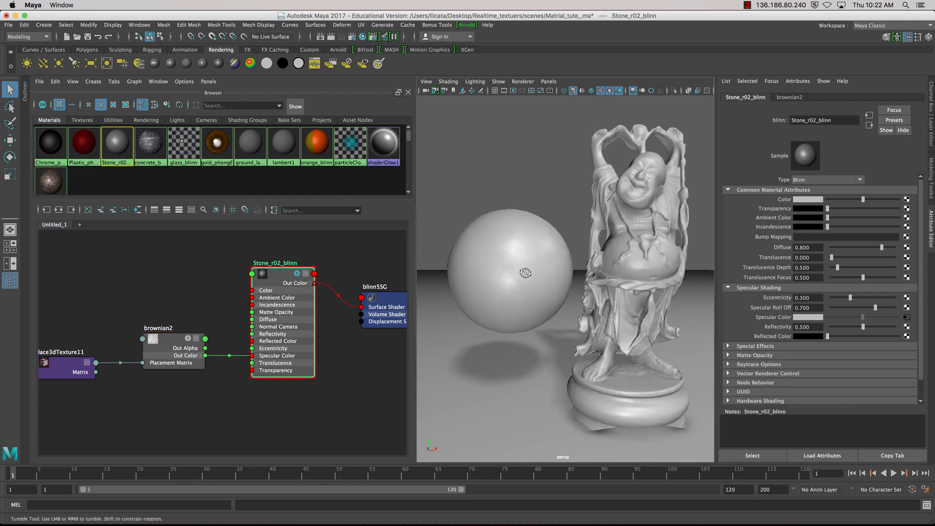
pyautogui.keyDown('alt'); pyautogui.moveTo(524, 272); pyautogui.dragTo(537, 275); pyautogui.keyUp('alt')
pyautogui.scroll(-5, 532, 278)
pyautogui.scroll(5, 532, 278)
pyautogui.scroll(2, 531, 278)
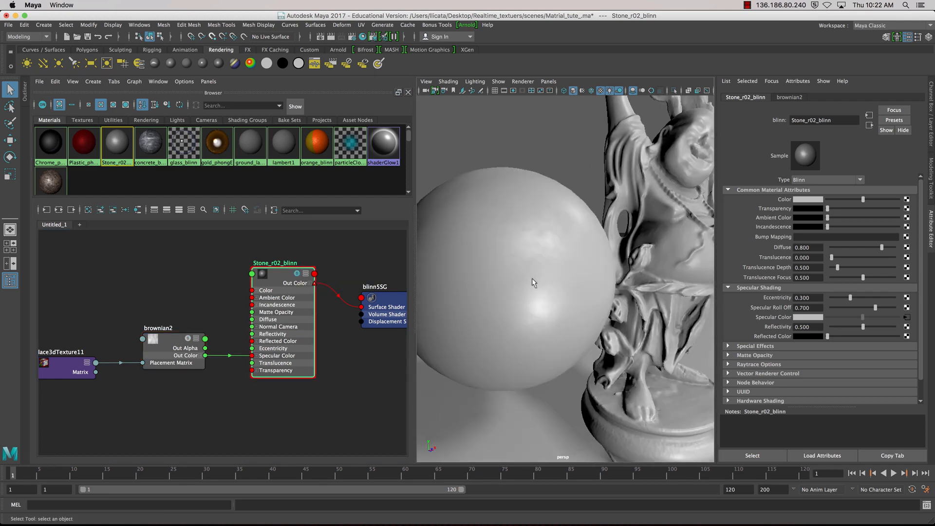
pyautogui.moveTo(544, 249)
pyautogui.keyDown('alt'); pyautogui.mouseDown()
pyautogui.moveTo(557, 256)
pyautogui.moveTo(538, 255)
pyautogui.moveTo(552, 262)
pyautogui.mouseUp(); pyautogui.keyUp('alt')
pyautogui.scroll(-3, 547, 262)
pyautogui.scroll(2, 548, 263)
pyautogui.scroll(-2, 547, 262)
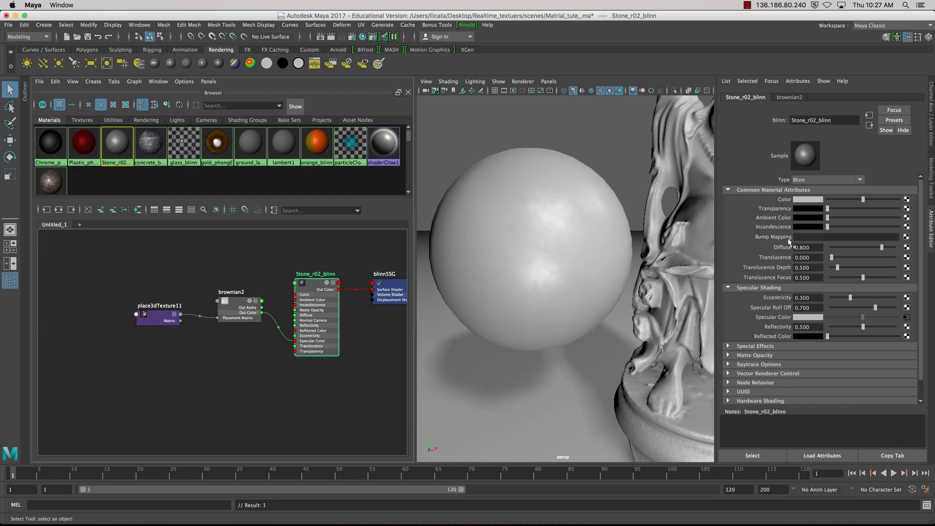
# - Map a 2D Simplex Noise texture to the Bump Mapping of Stone_r02_blinn and preview the noise alone on the objects
pyautogui.click(906, 237)
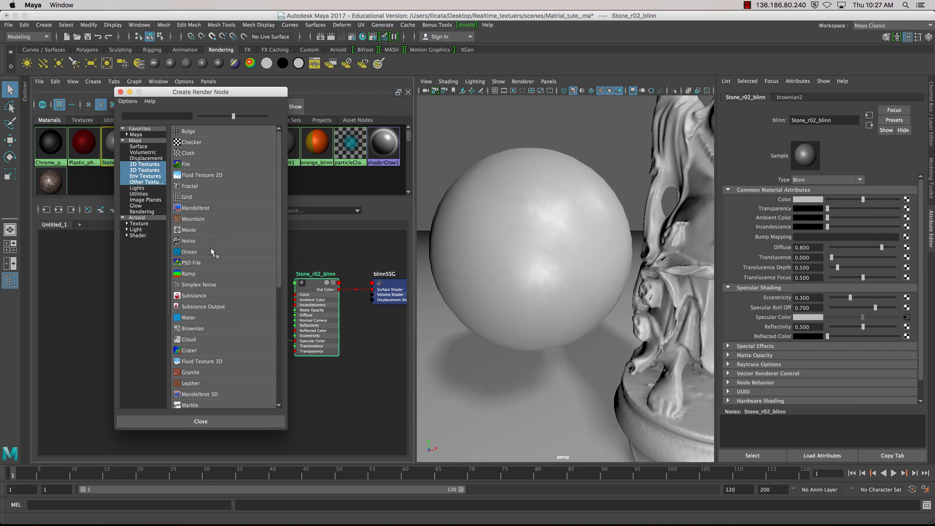
pyautogui.click(148, 165)
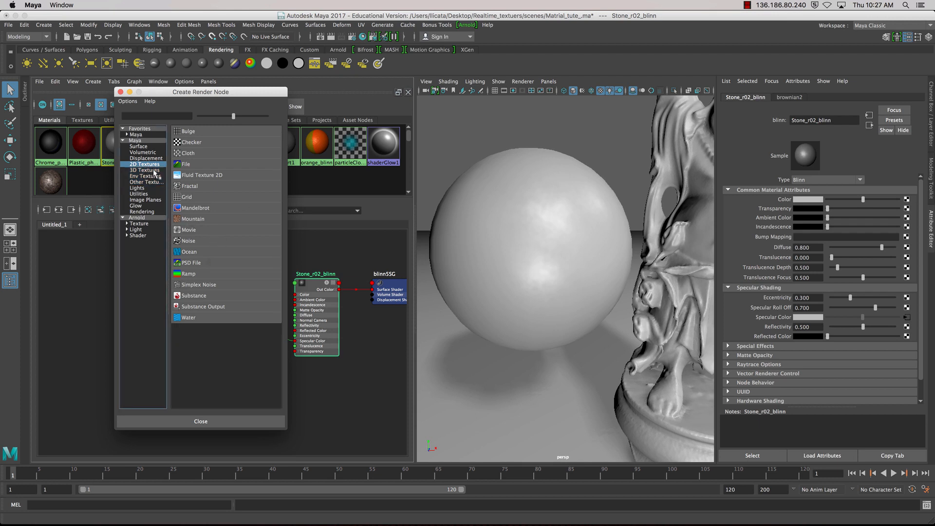
pyautogui.click(205, 285)
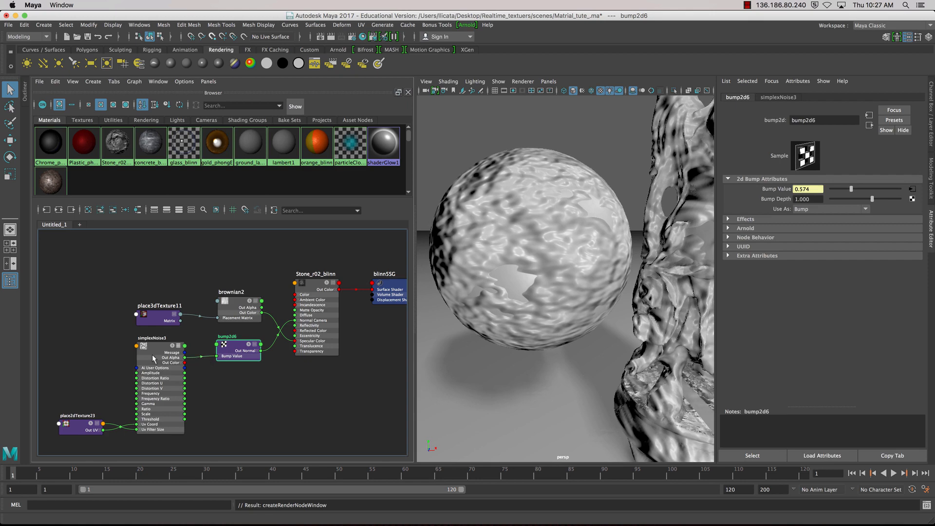
pyautogui.click(171, 347)
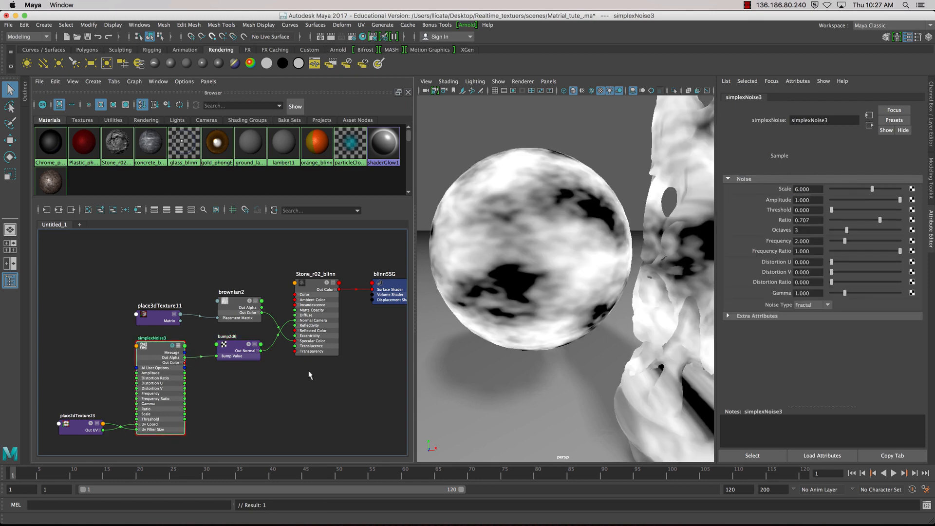
# - Try the Cellular noise type on the simplex noise texture and return it to Fractal
pyautogui.click(812, 305)
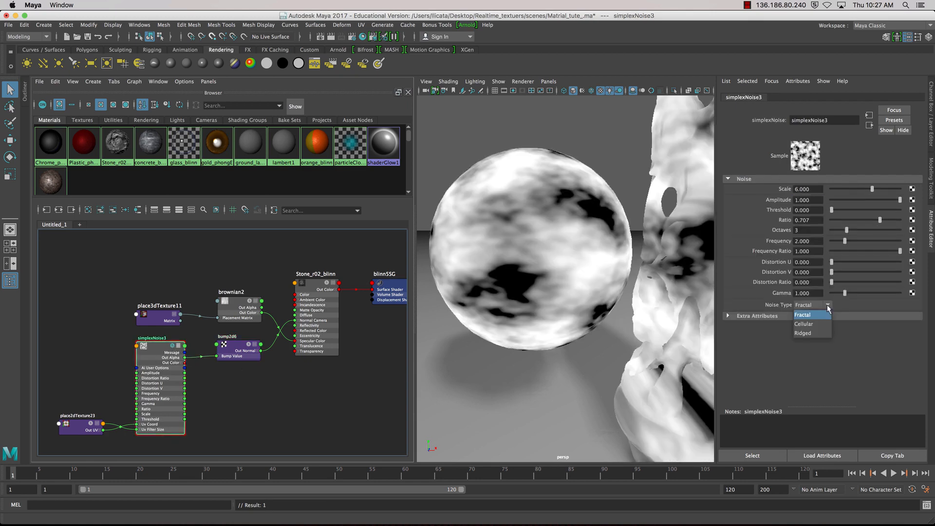
pyautogui.click(812, 305)
pyautogui.click(812, 305)
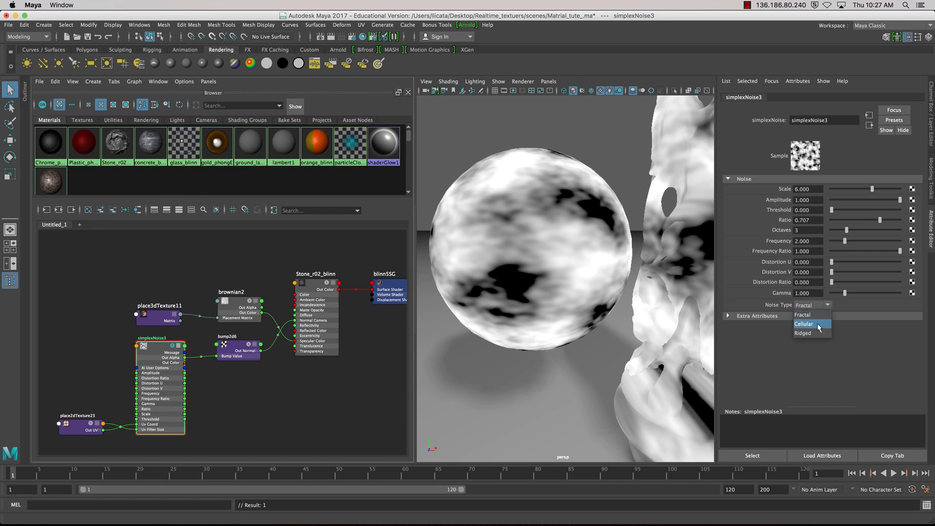
pyautogui.click(812, 324)
pyautogui.click(820, 305)
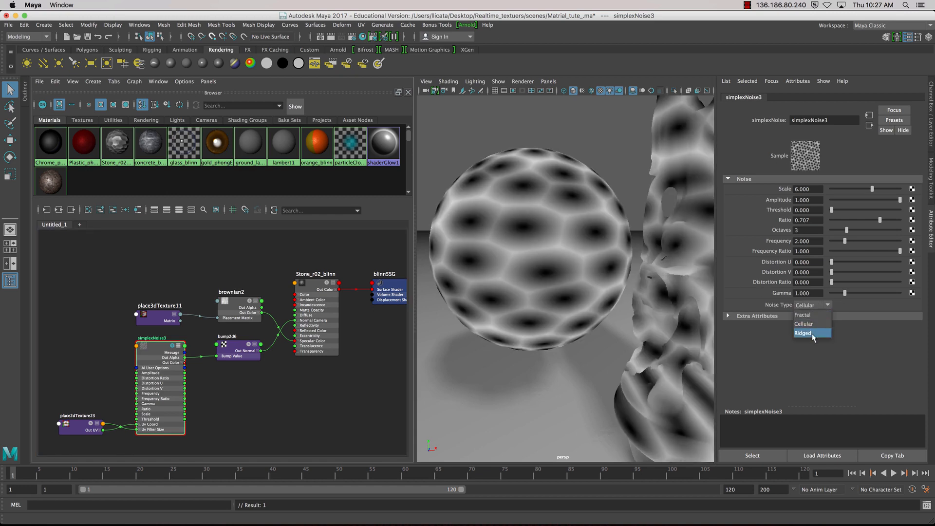
pyautogui.click(804, 315)
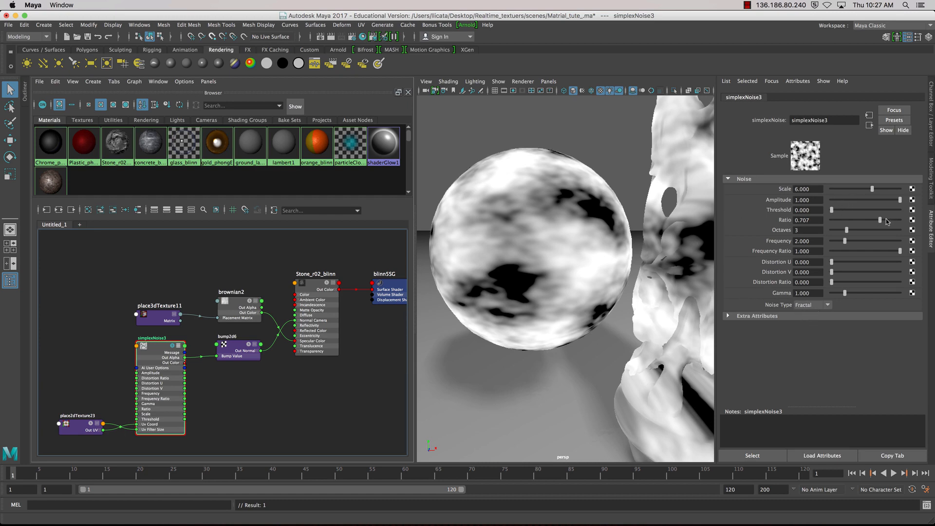
# - Set the simplex noise ratio to 0.757 and octaves to 5, try a scale of 100, and settle on a scale of 12.162
pyautogui.moveTo(885, 221); pyautogui.dragTo(861, 230)
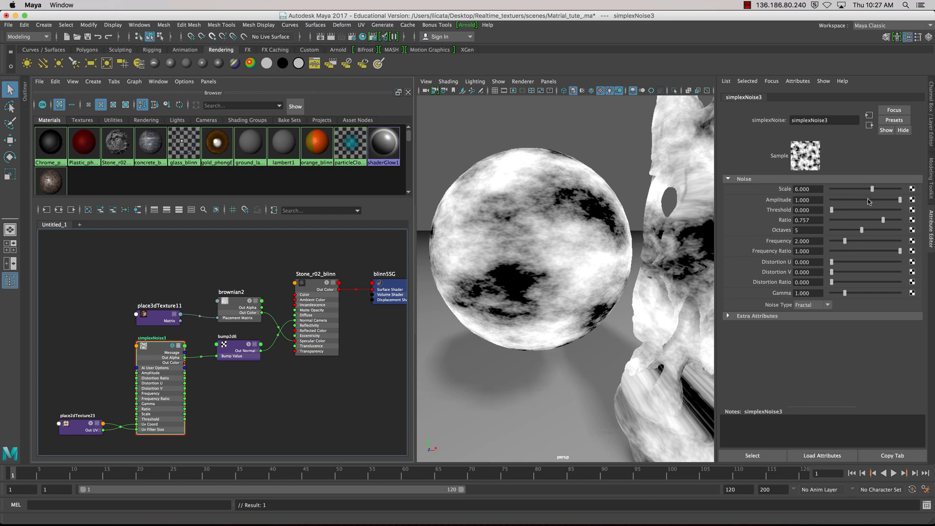
pyautogui.moveTo(872, 189); pyautogui.dragTo(901, 193)
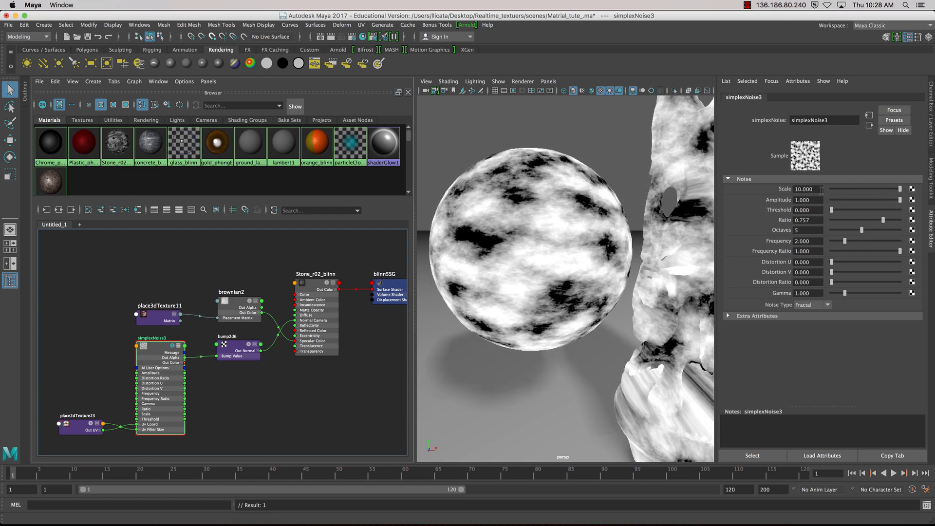
pyautogui.click(820, 190)
pyautogui.write('10')
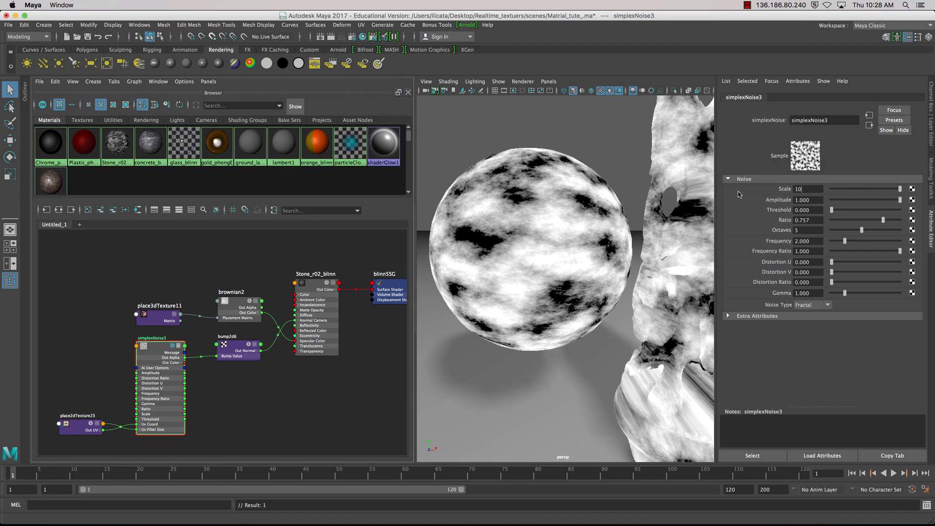
pyautogui.write('0')
pyautogui.press('Return')
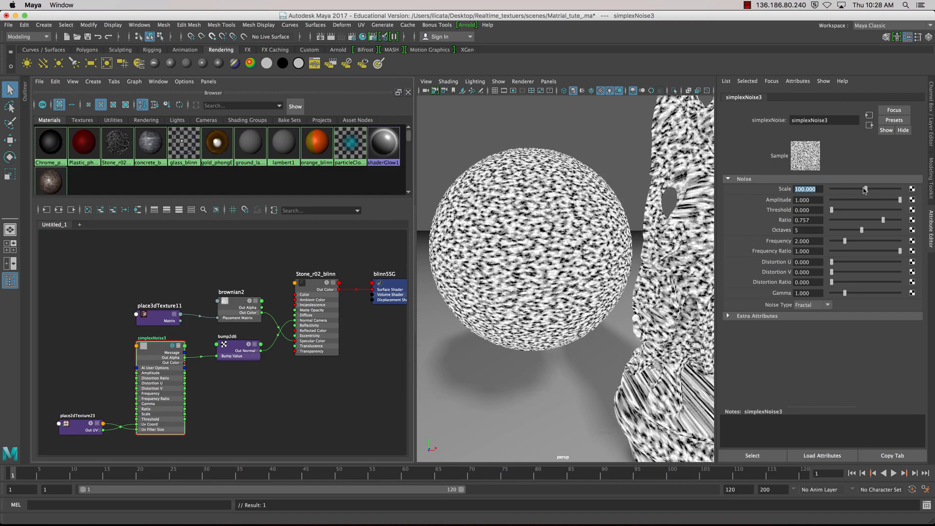
pyautogui.moveTo(865, 190); pyautogui.dragTo(836, 192)
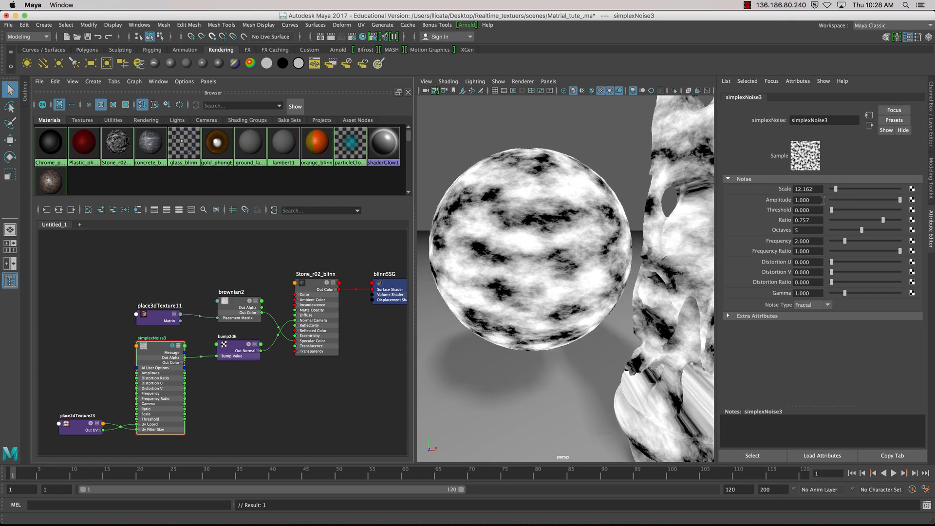
# - Preview the complete Stone_r02_blinn material again and examine the bump effect on the sphere
pyautogui.click(239, 351)
pyautogui.click(315, 288)
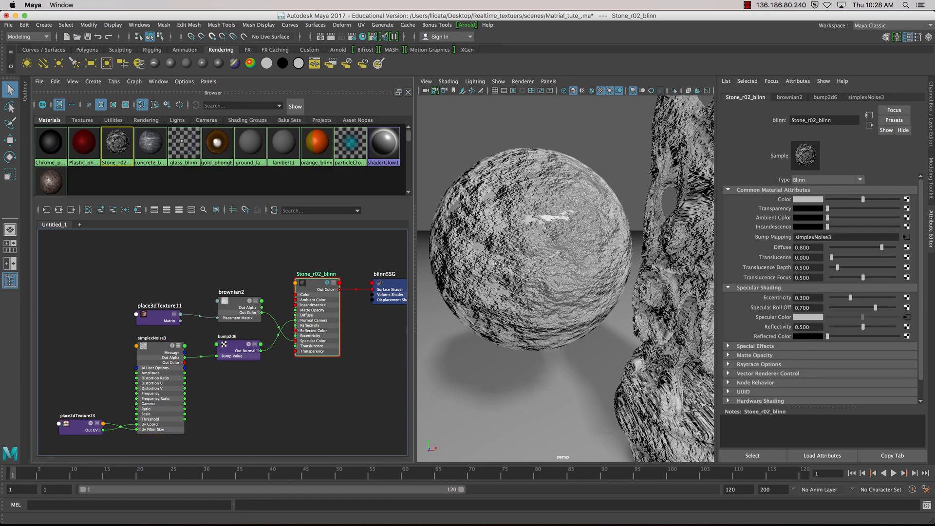
pyautogui.moveTo(498, 263)
pyautogui.keyDown('alt'); pyautogui.mouseDown()
pyautogui.moveTo(467, 267)
pyautogui.moveTo(504, 262)
pyautogui.moveTo(507, 273)
pyautogui.mouseUp(); pyautogui.keyUp('alt')
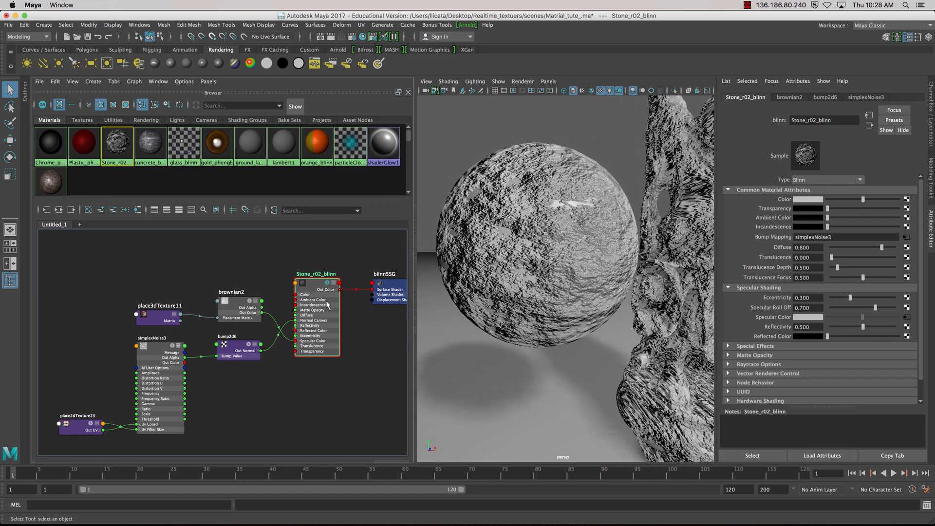
# - Set the bump depth of the bump2d6 node to 0.01
pyautogui.click(245, 345)
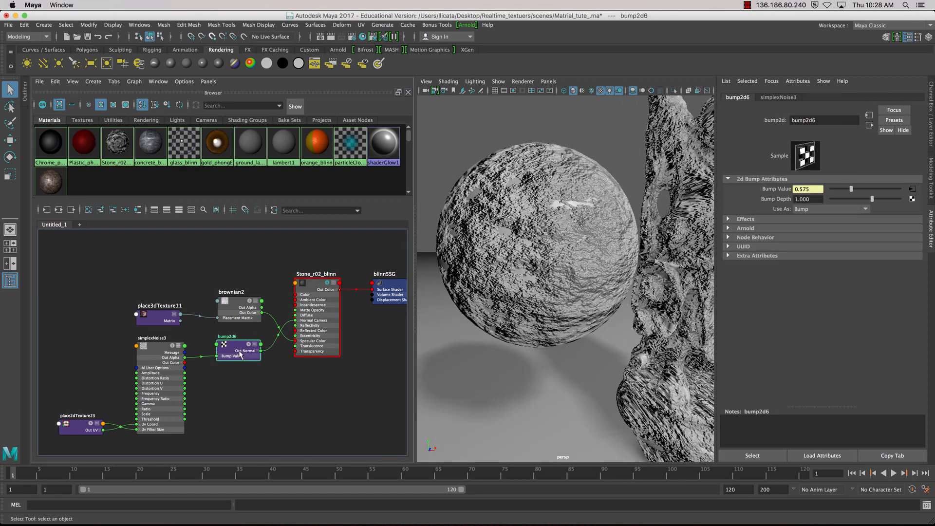
pyautogui.keyDown('alt'); pyautogui.moveTo(559, 213); pyautogui.dragTo(603, 209); pyautogui.keyUp('alt')
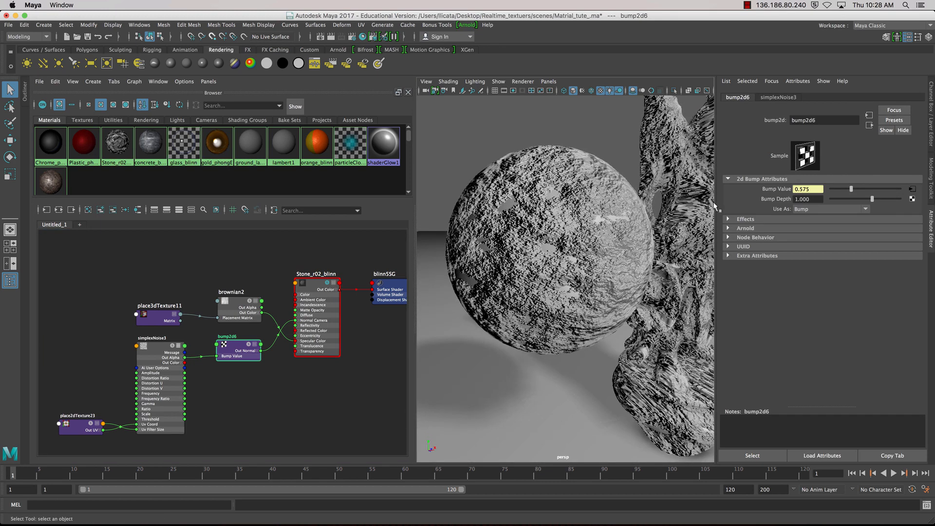
pyautogui.keyDown('alt'); pyautogui.moveTo(576, 234); pyautogui.dragTo(556, 240, button='middle'); pyautogui.keyUp('alt')
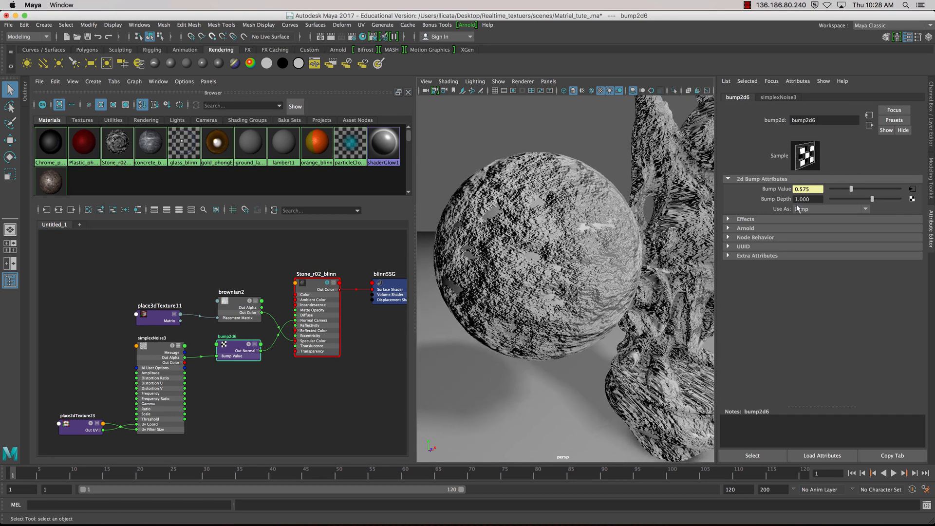
pyautogui.press('Tab')
pyautogui.write('.01')
pyautogui.press('Return')
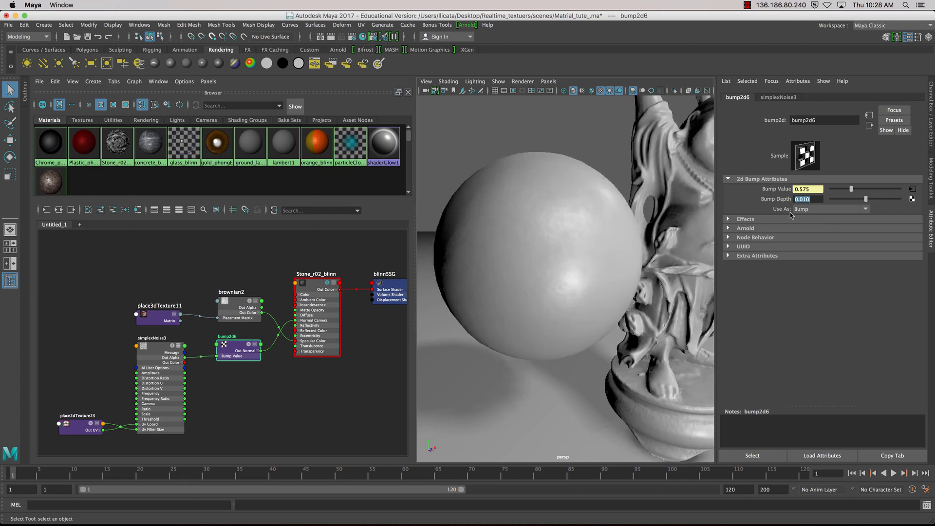
# - Raise the bump depth of the bump2d6 node to 0.1 and check the sphere's surface
pyautogui.moveTo(803, 199); pyautogui.dragTo(815, 201)
pyautogui.write('1')
pyautogui.press('Return')
pyautogui.keyDown('alt'); pyautogui.moveTo(546, 272); pyautogui.dragTo(563, 270); pyautogui.keyUp('alt')
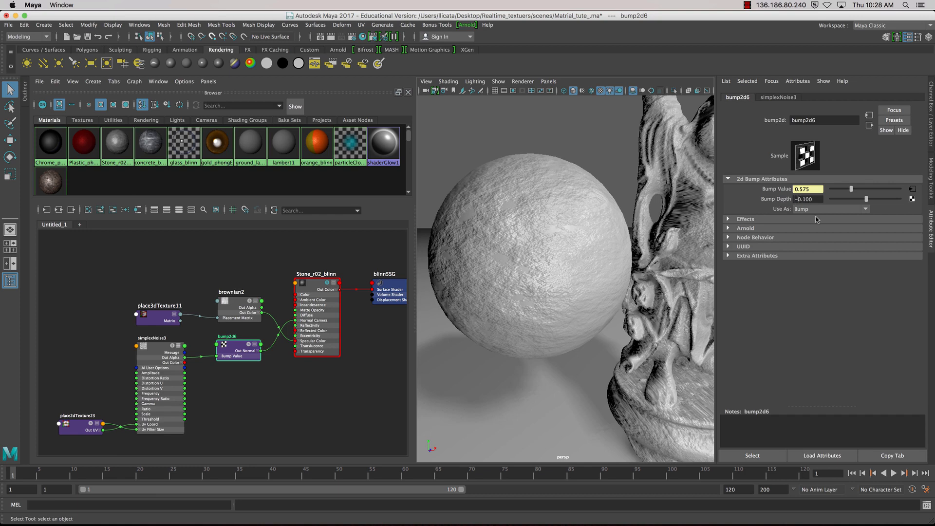
# - Invert the bump by setting the bump2d6 depth to -0.1 and examine the sphere near and far
pyautogui.press('Return')
pyautogui.keyDown('alt'); pyautogui.moveTo(515, 226); pyautogui.dragTo(544, 250); pyautogui.keyUp('alt')
pyautogui.scroll(-3, 555, 227)
pyautogui.scroll(6, 556, 239)
pyautogui.scroll(-3, 557, 249)
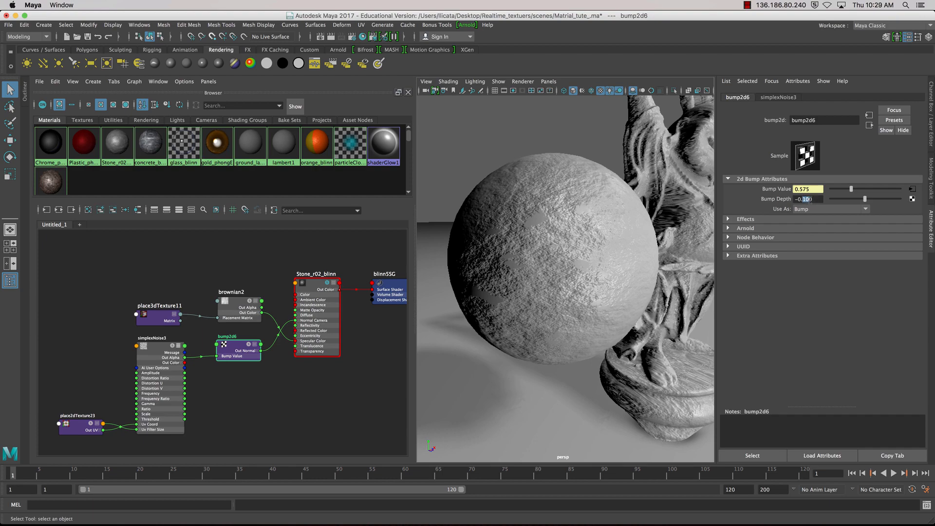
# - Set the bump2d6 depth to -0.2 and check the bump on the sphere from another angle
pyautogui.press('Return')
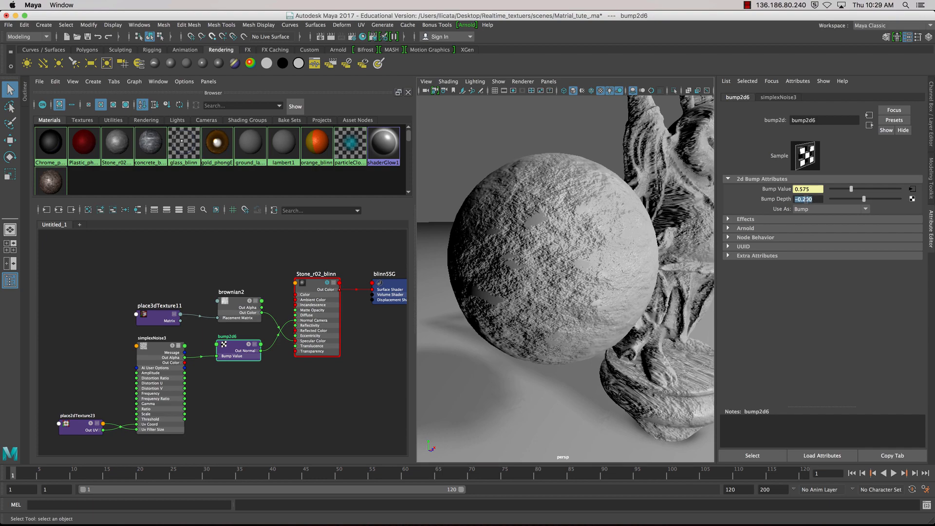
pyautogui.moveTo(612, 263)
pyautogui.keyDown('alt'); pyautogui.mouseDown()
pyautogui.moveTo(576, 256)
pyautogui.moveTo(563, 279)
pyautogui.moveTo(599, 272)
pyautogui.mouseUp(); pyautogui.keyUp('alt')
pyautogui.keyDown('alt'); pyautogui.moveTo(599, 272); pyautogui.dragTo(600, 275, button='right'); pyautogui.keyUp('alt')
pyautogui.keyDown('alt'); pyautogui.moveTo(574, 280); pyautogui.dragTo(565, 288); pyautogui.keyUp('alt')
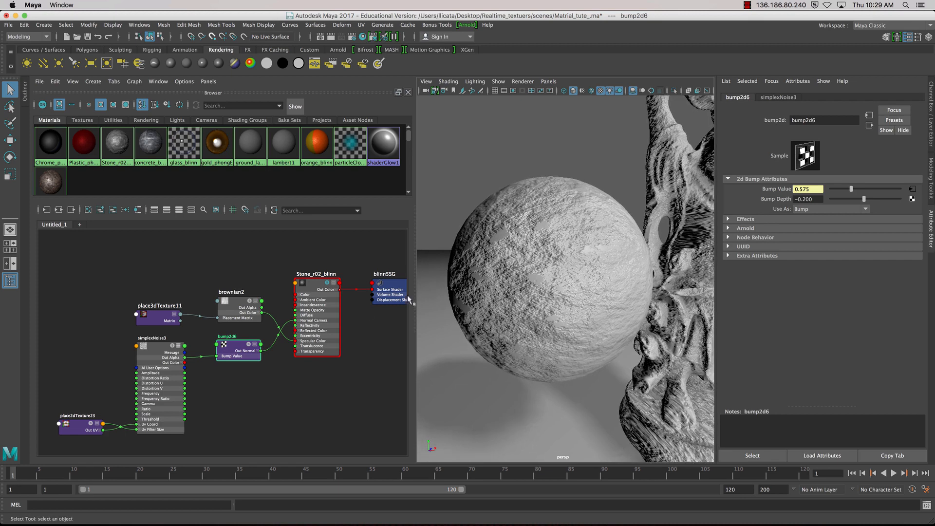
# - Preview only the simplexNoise3 texture on the objects and lower its gamma to 0.169
pyautogui.click(162, 363)
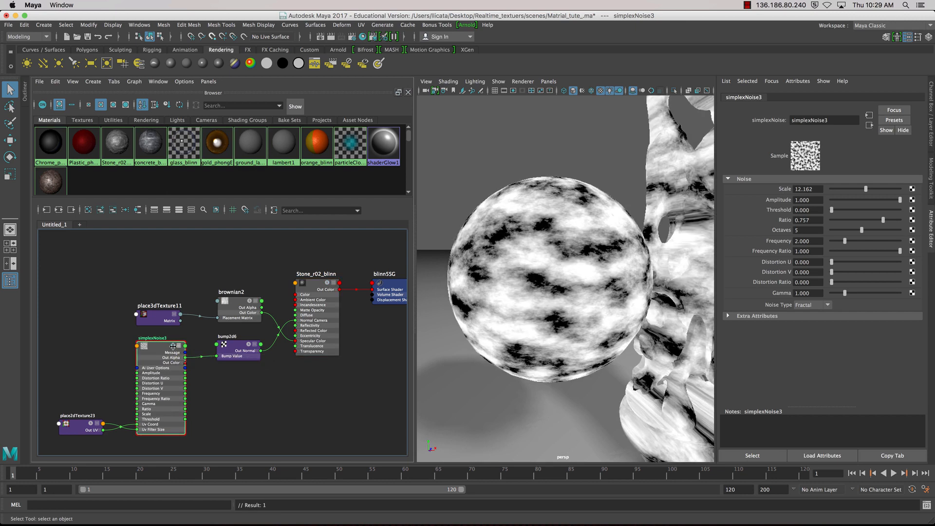
pyautogui.moveTo(844, 293); pyautogui.dragTo(835, 294)
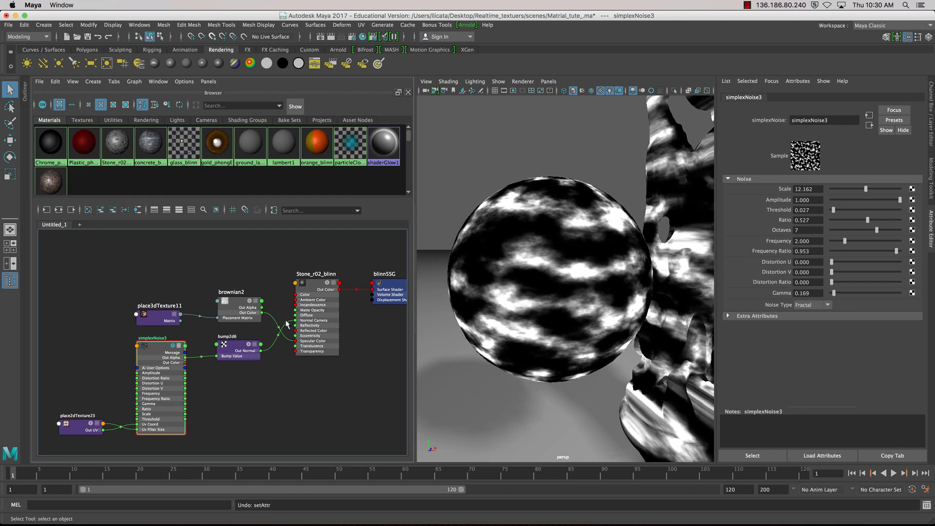
# - Switch the preview back to the full Stone_r02_blinn material and check the bump on the sphere from a slightly different angle
pyautogui.click(324, 284)
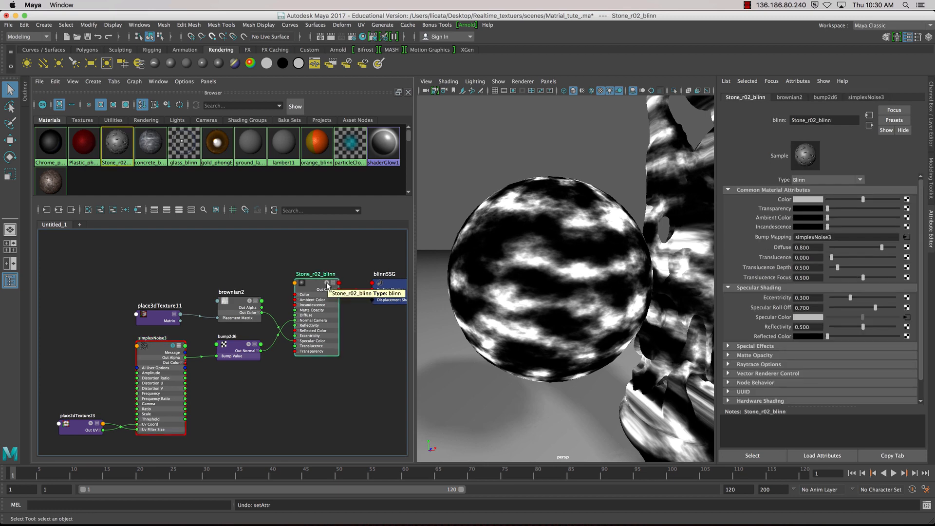
pyautogui.click(327, 286)
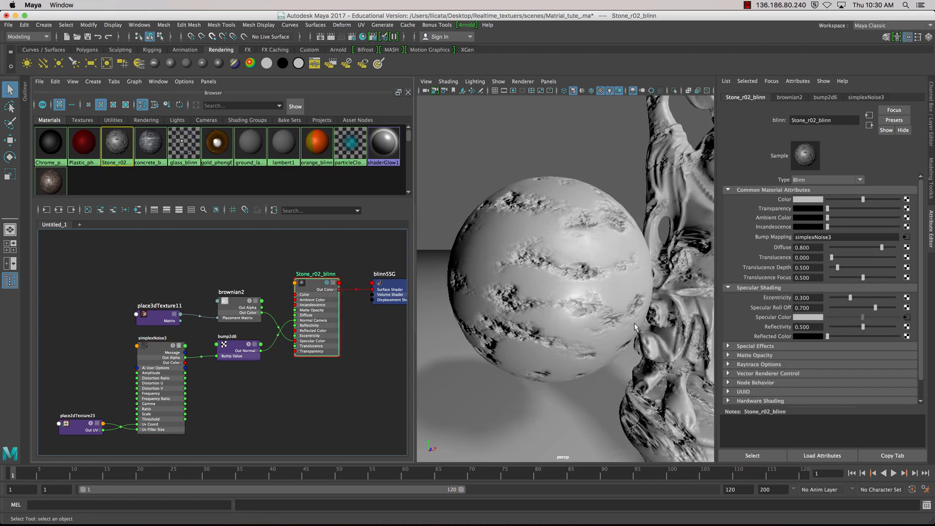
pyautogui.keyDown('alt'); pyautogui.moveTo(572, 281); pyautogui.dragTo(565, 259); pyautogui.keyUp('alt')
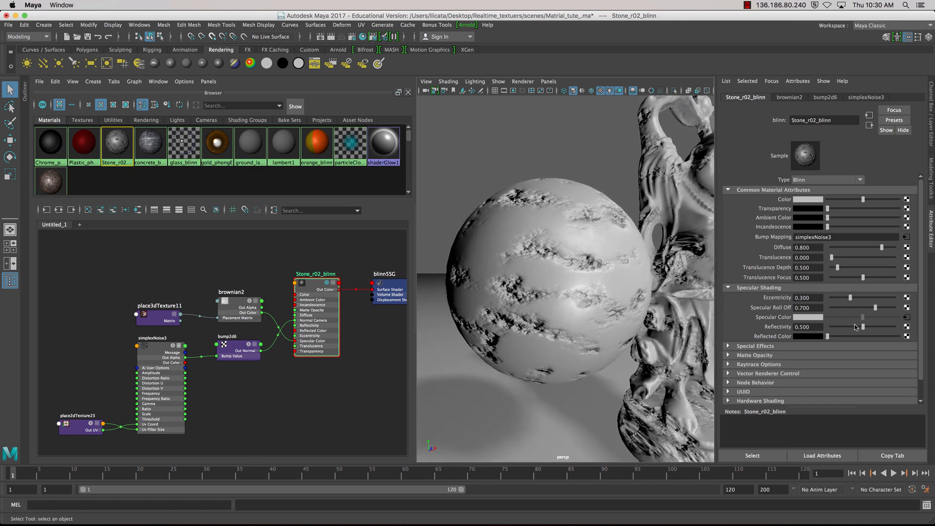
# - Raise the gamma of simplexNoise3 to 0.236 and move the Stone_r02_blinn node slightly up in the graph
pyautogui.click(153, 383)
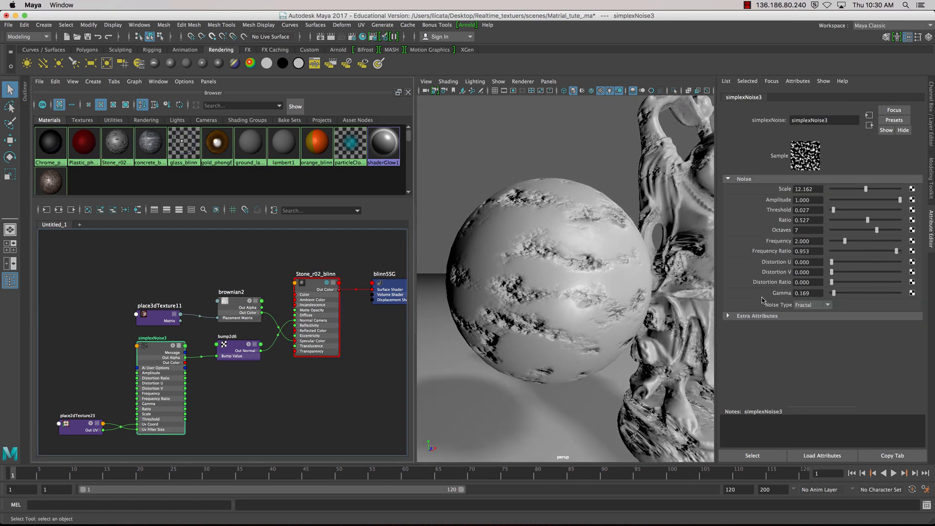
pyautogui.moveTo(833, 296); pyautogui.dragTo(834, 298)
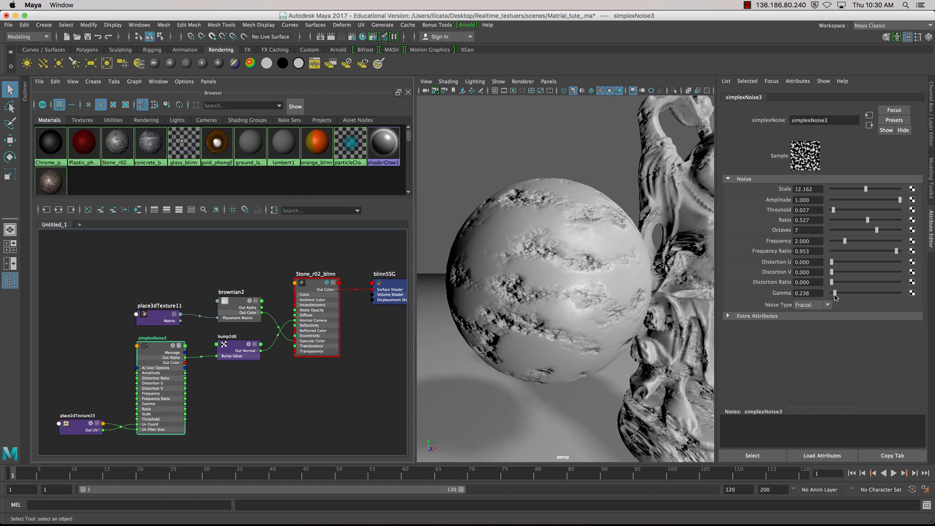
pyautogui.click(331, 370)
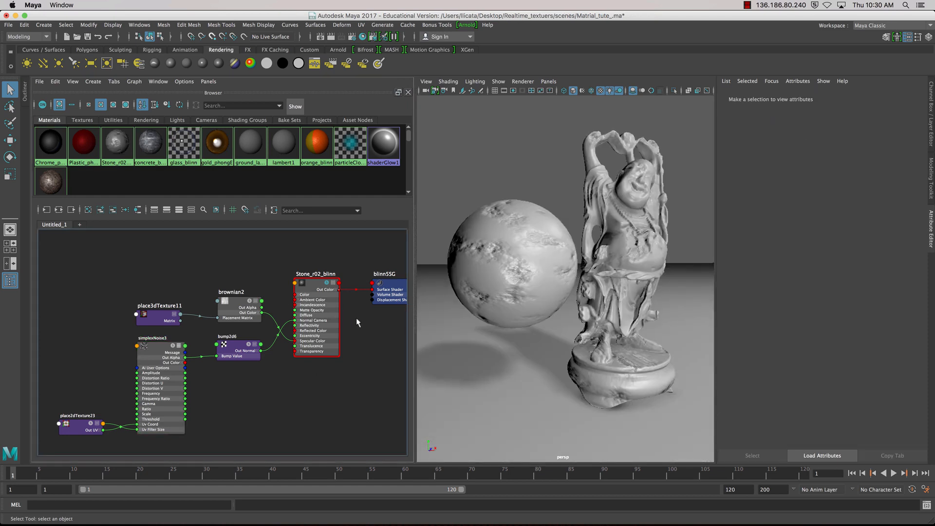
pyautogui.moveTo(333, 323); pyautogui.dragTo(345, 312)
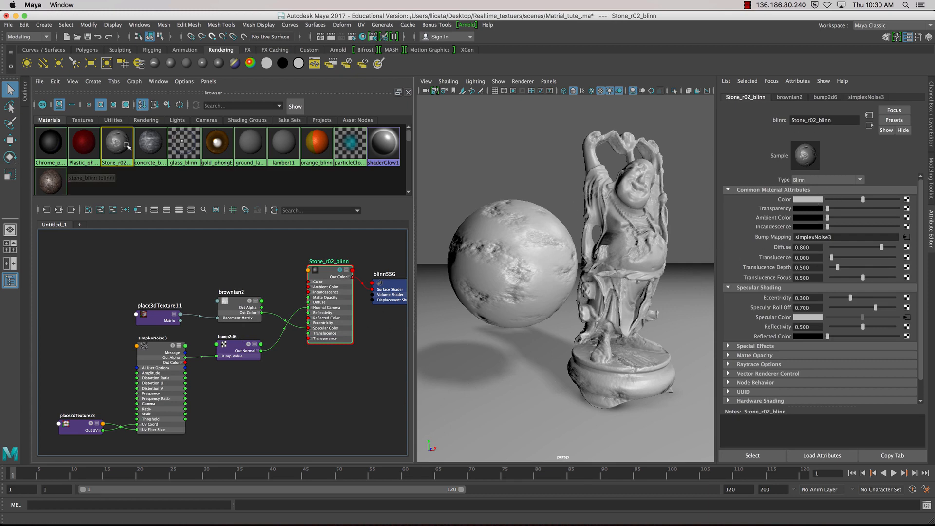
# - Show Hypershade's Create panel, dock it beside the node graph and widen the Hypershade area
pyautogui.click(158, 82)
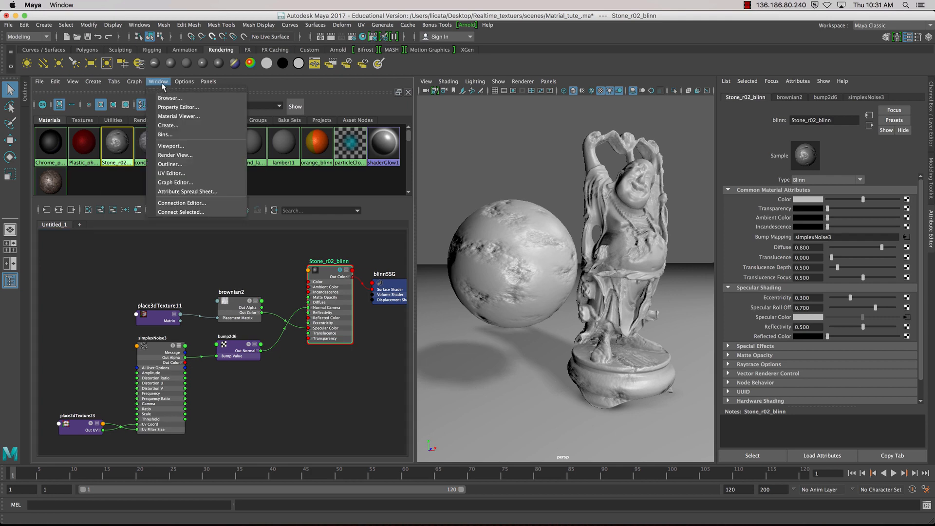
pyautogui.click(192, 126)
pyautogui.moveTo(424, 168); pyautogui.dragTo(54, 212)
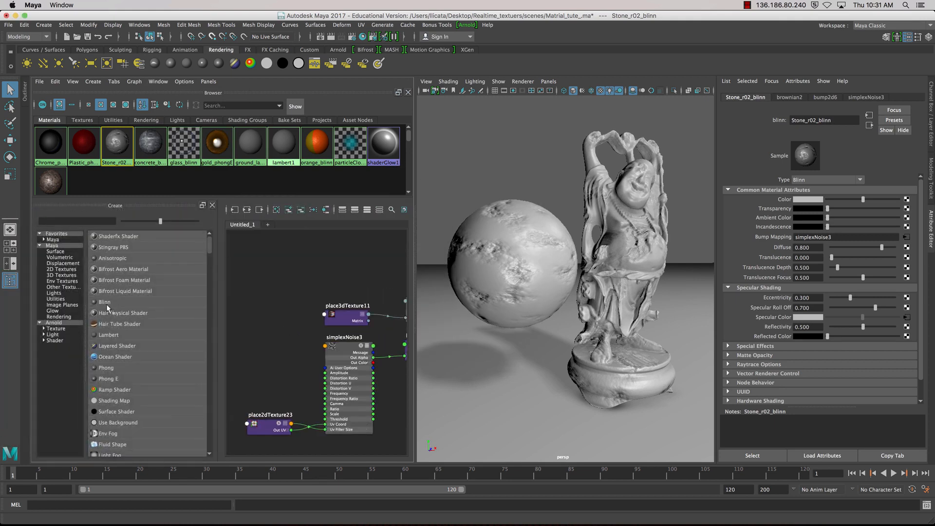
pyautogui.moveTo(416, 295); pyautogui.dragTo(506, 286)
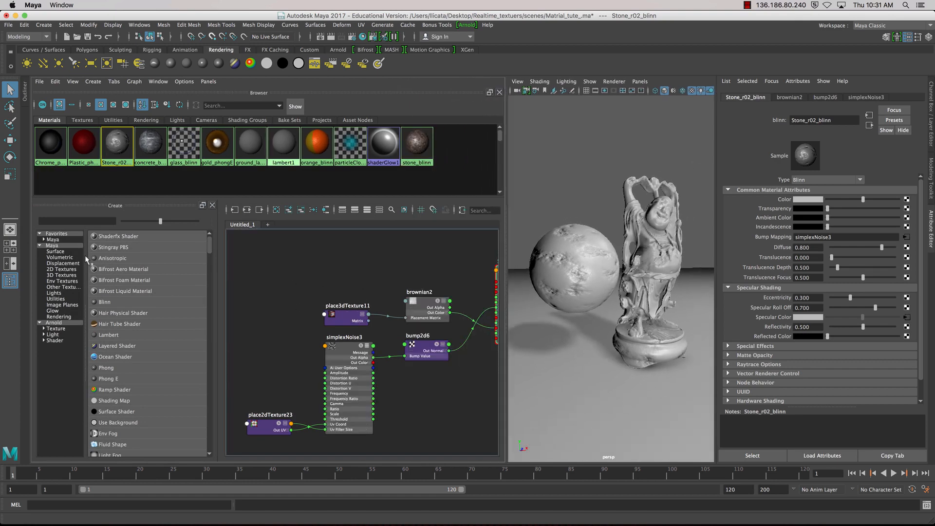
# - Look through the 2D and 3D texture lists and create a 3D Marble texture node
pyautogui.click(62, 269)
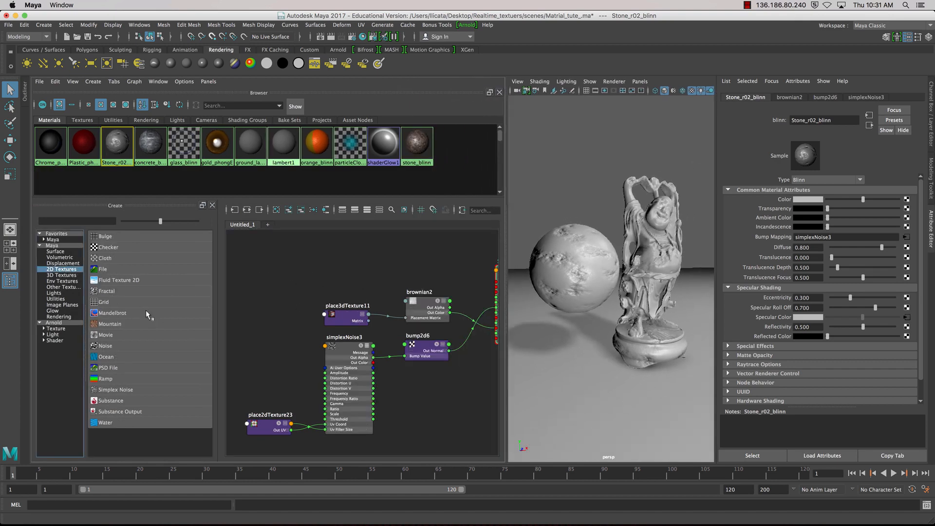
pyautogui.click(61, 275)
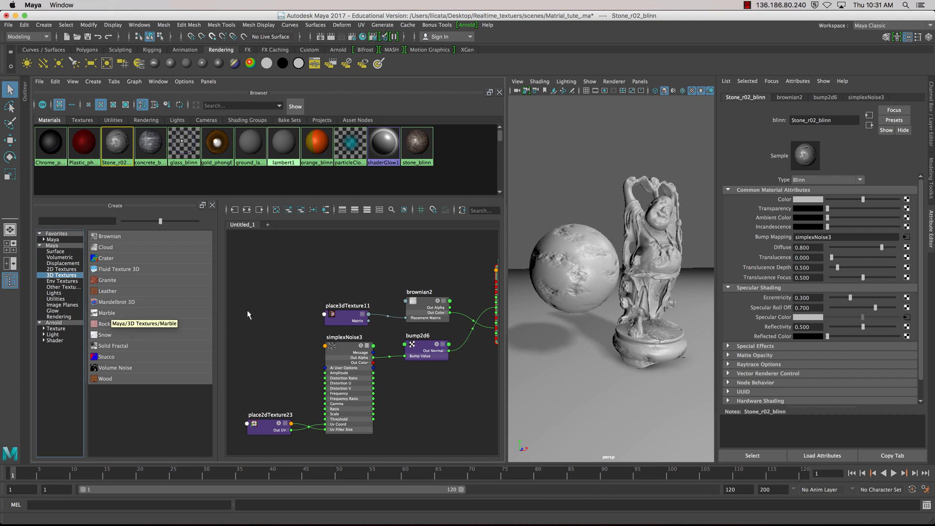
pyautogui.click(106, 312)
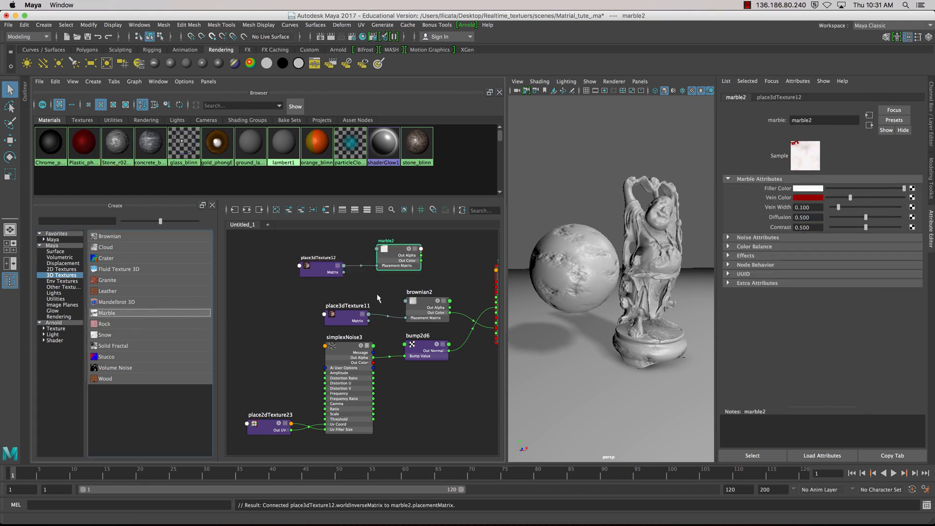
# - Try connecting marble2's Out Color to the Color input of Stone_r02_blinn in the graph, and delete that connection
pyautogui.keyDown('alt'); pyautogui.moveTo(445, 263); pyautogui.dragTo(407, 284, button='middle'); pyautogui.keyUp('alt')
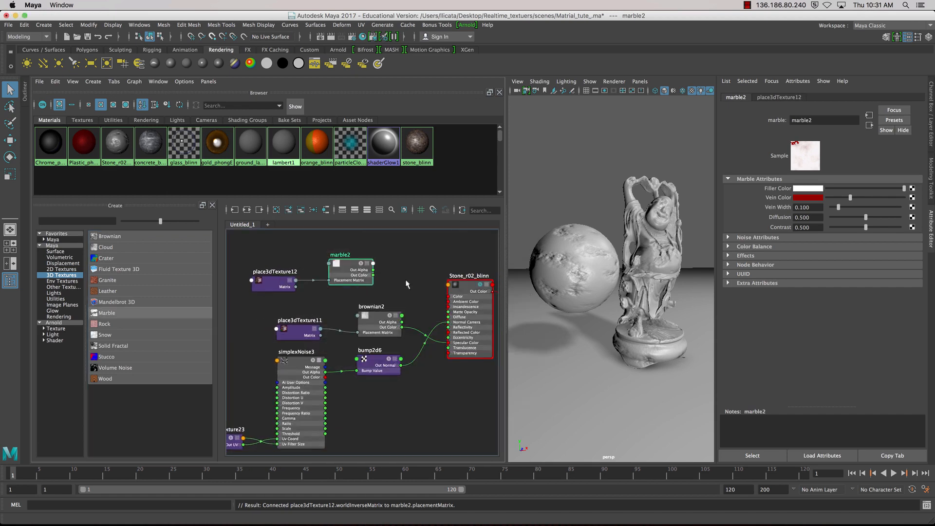
pyautogui.press('space')
pyautogui.keyDown('alt'); pyautogui.moveTo(430, 279); pyautogui.dragTo(496, 286, button='middle'); pyautogui.keyUp('alt')
pyautogui.scroll(-5, 487, 296)
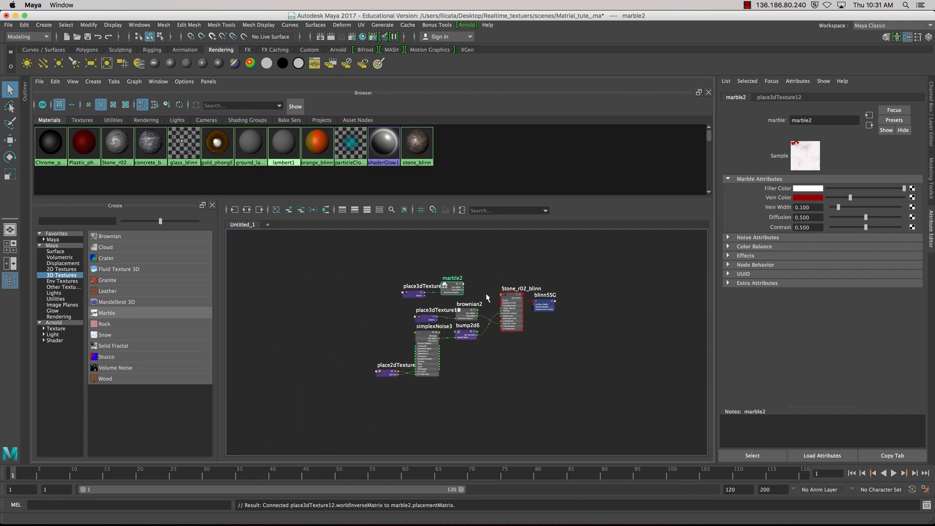
pyautogui.scroll(8, 486, 297)
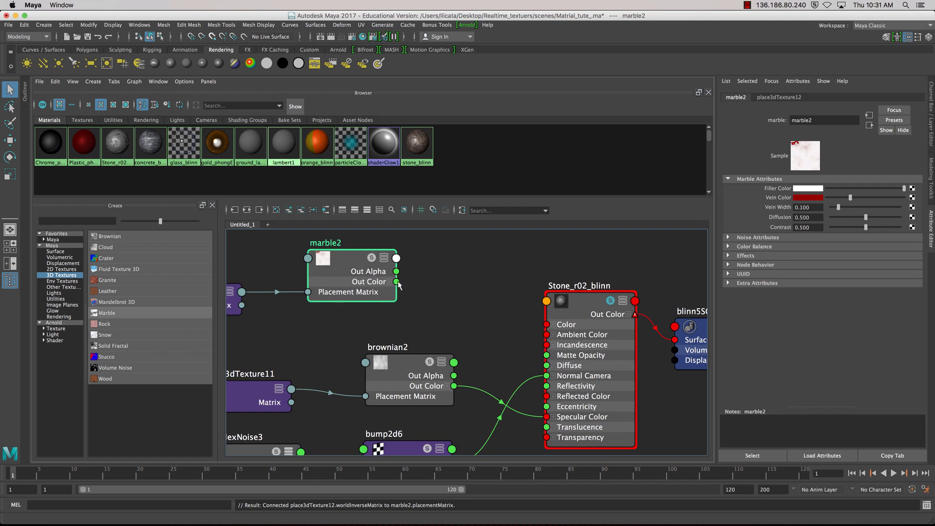
pyautogui.moveTo(397, 282); pyautogui.dragTo(557, 325)
pyautogui.moveTo(397, 283); pyautogui.dragTo(554, 325)
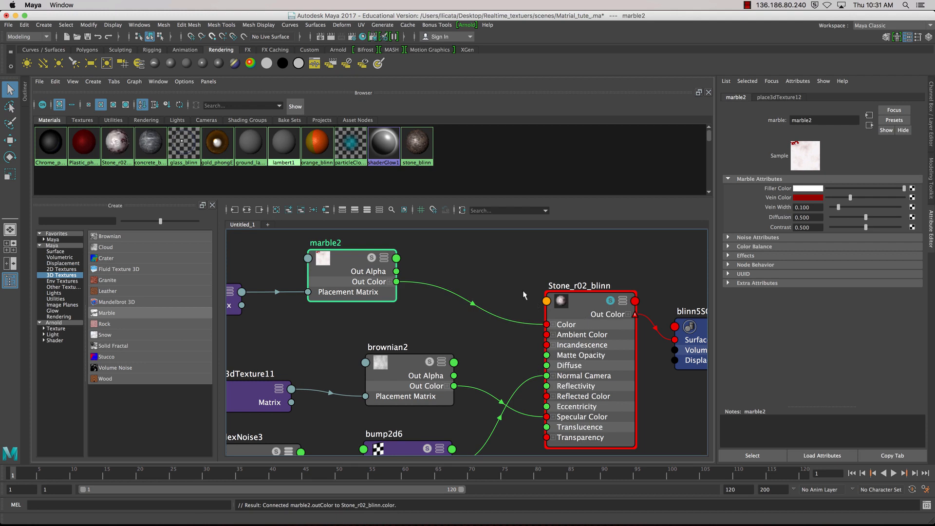
pyautogui.click(436, 323)
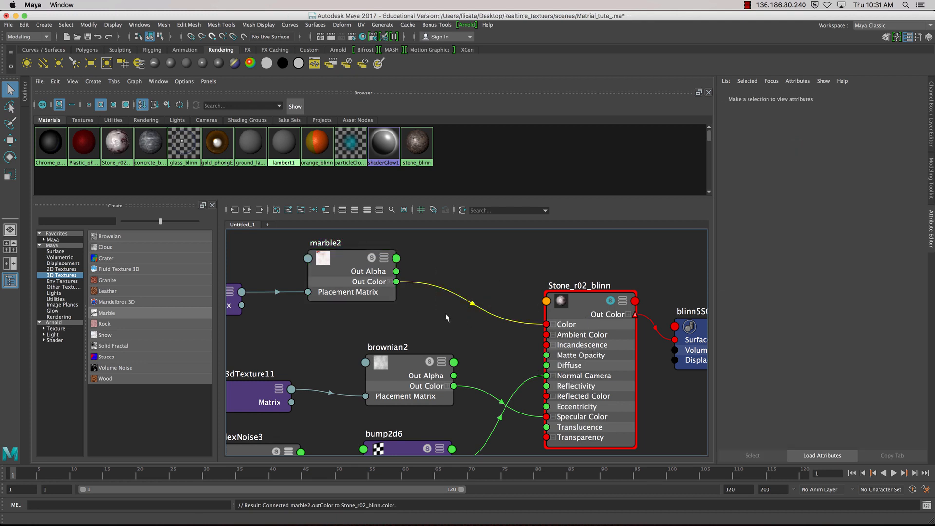
pyautogui.press('Delete')
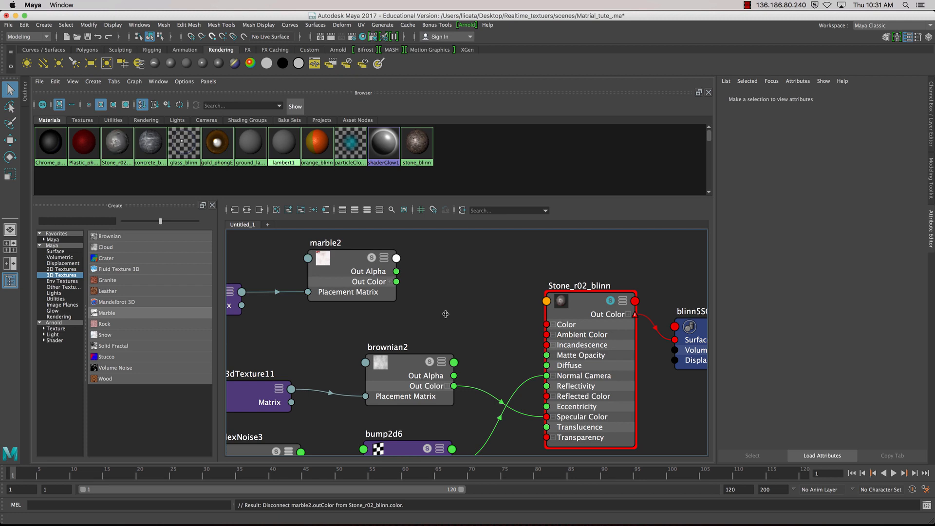
# - Assign the marble2 texture to the Color attribute of Stone_r02_blinn through its attributes and check the marble on the objects
pyautogui.click(586, 320)
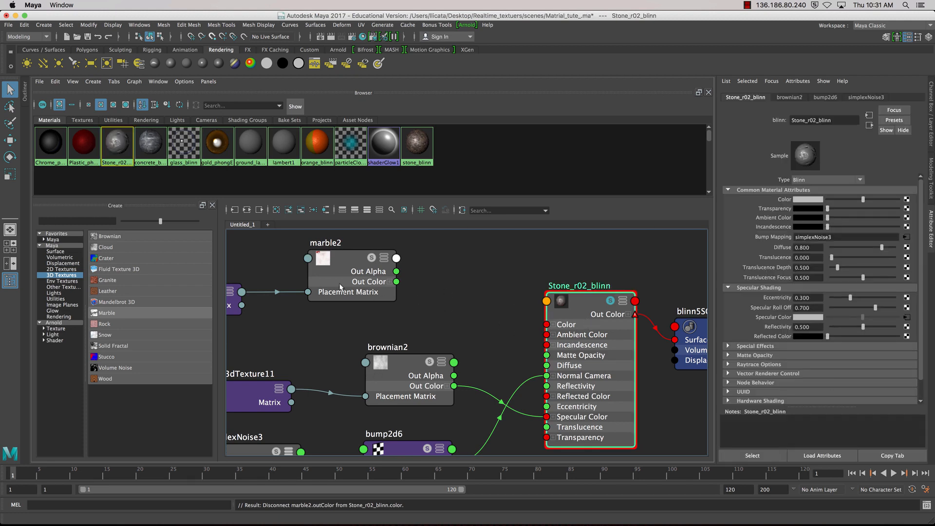
pyautogui.scroll(2, 336, 277)
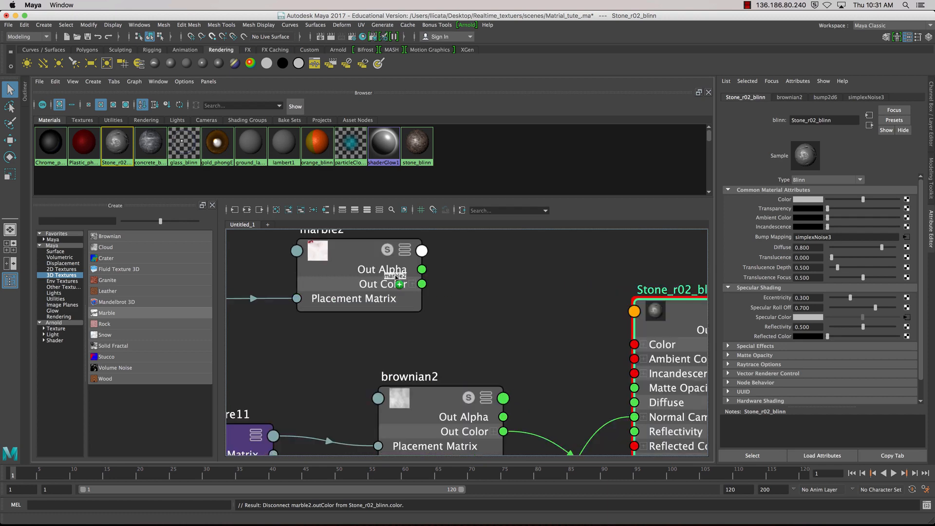
pyautogui.moveTo(395, 276)
pyautogui.mouseDown(button='middle')
pyautogui.moveTo(476, 295)
pyautogui.moveTo(764, 238)
pyautogui.moveTo(763, 201)
pyautogui.moveTo(781, 199)
pyautogui.mouseUp(button='middle')
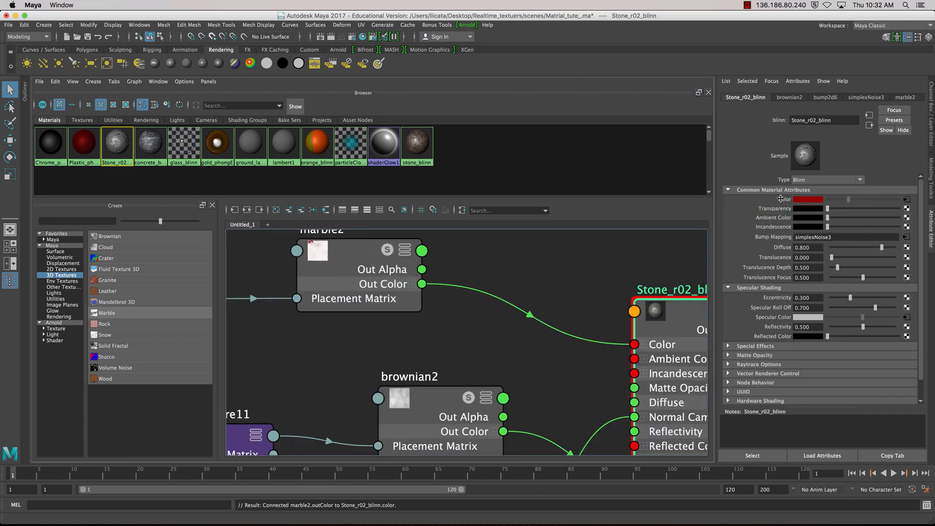
pyautogui.scroll(-2, 577, 328)
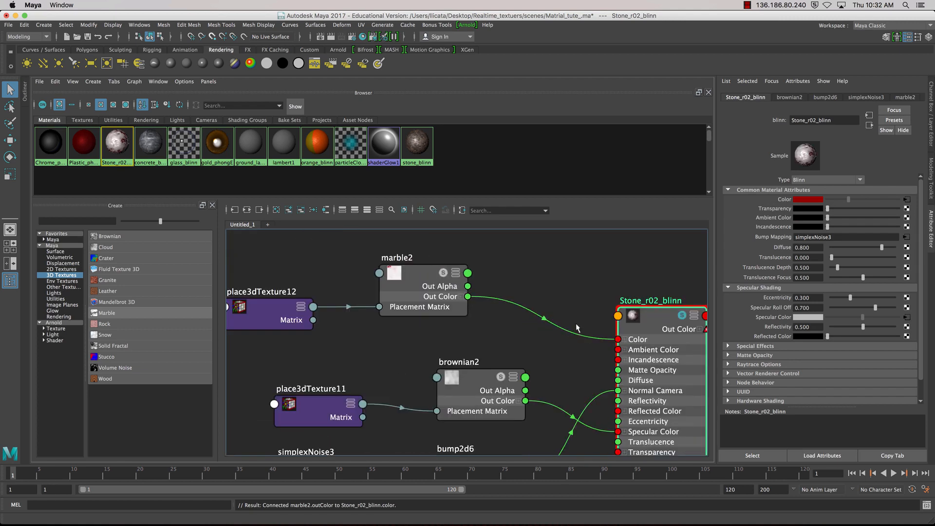
pyautogui.scroll(-2, 577, 327)
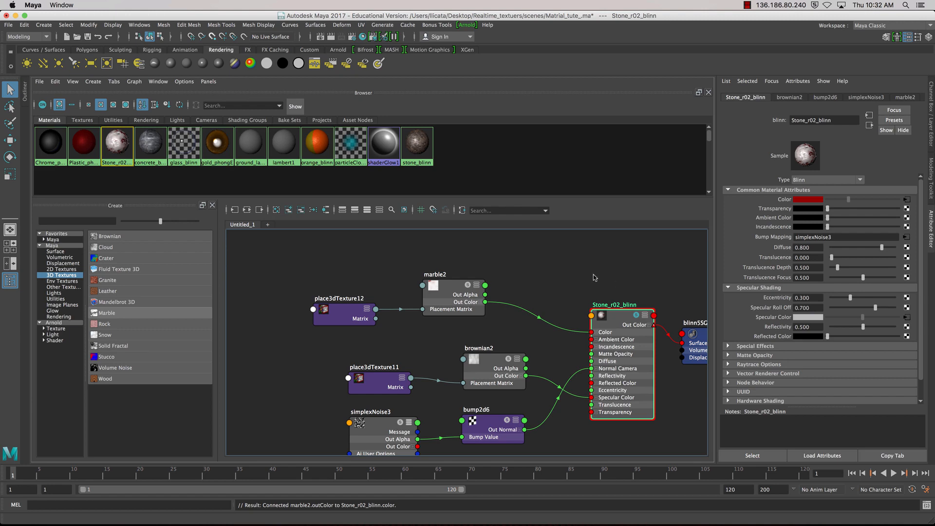
pyautogui.press('space')
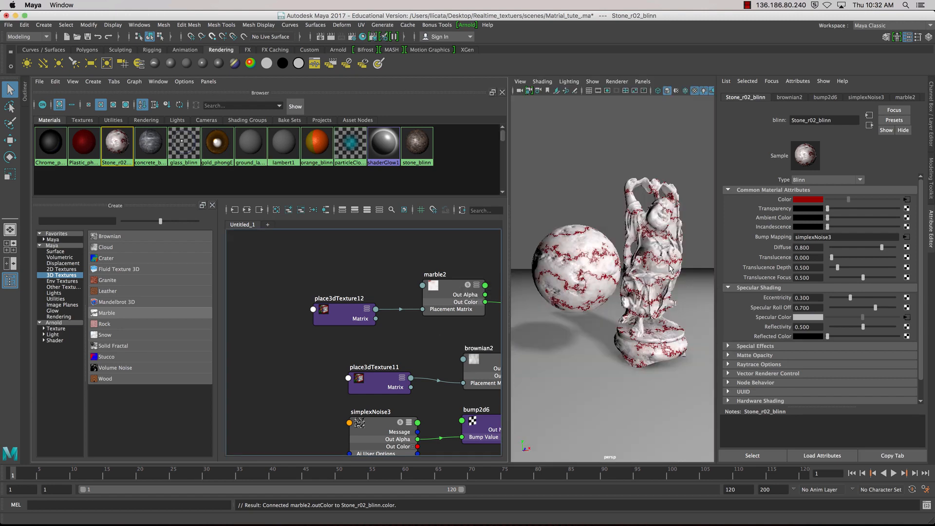
pyautogui.press('space')
pyautogui.press('space')
# - Set marble2's Filler Color to a muted grey-brown, about hue 40, saturation 0.216 and value 0.222
pyautogui.keyDown('alt'); pyautogui.moveTo(378, 270); pyautogui.dragTo(288, 257, button='middle'); pyautogui.keyUp('alt')
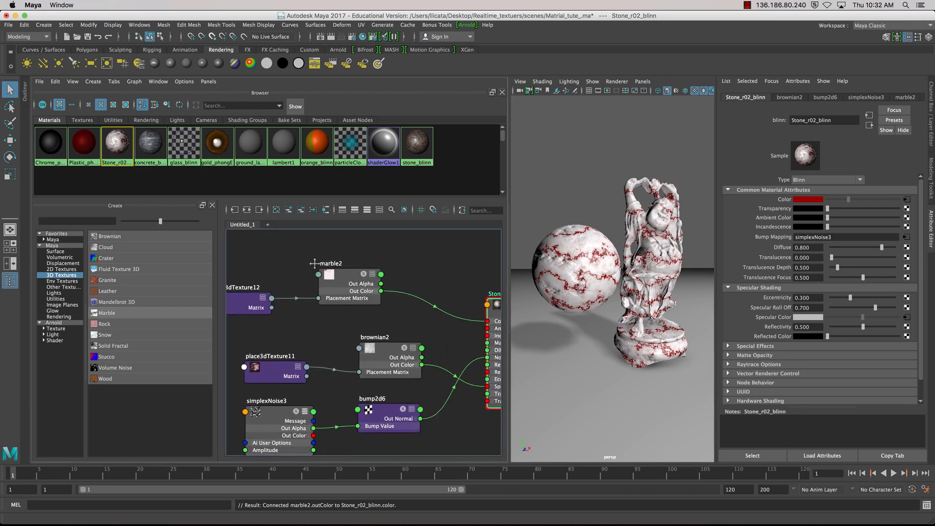
pyautogui.keyDown('alt'); pyautogui.moveTo(417, 267); pyautogui.dragTo(345, 263, button='middle'); pyautogui.keyUp('alt')
pyautogui.scroll(5, 367, 277)
pyautogui.scroll(-8, 367, 277)
pyautogui.click(291, 275)
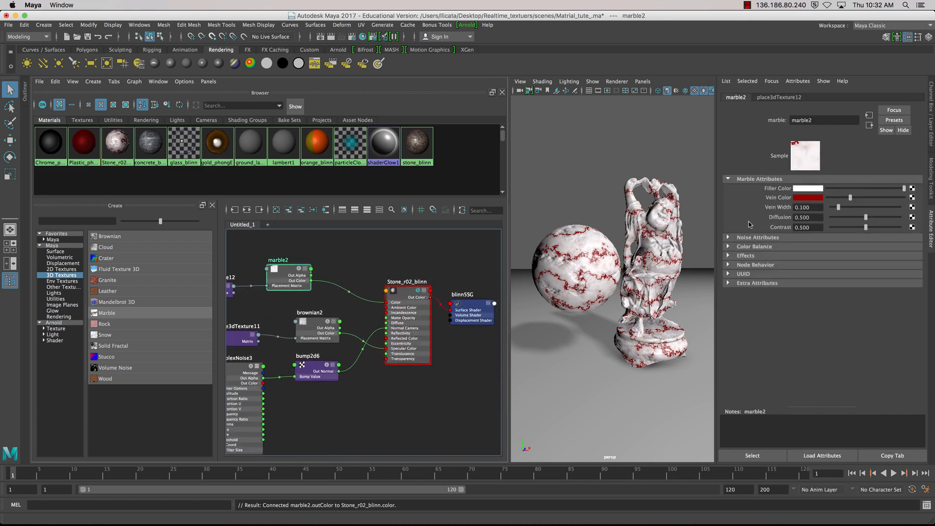
pyautogui.click(809, 189)
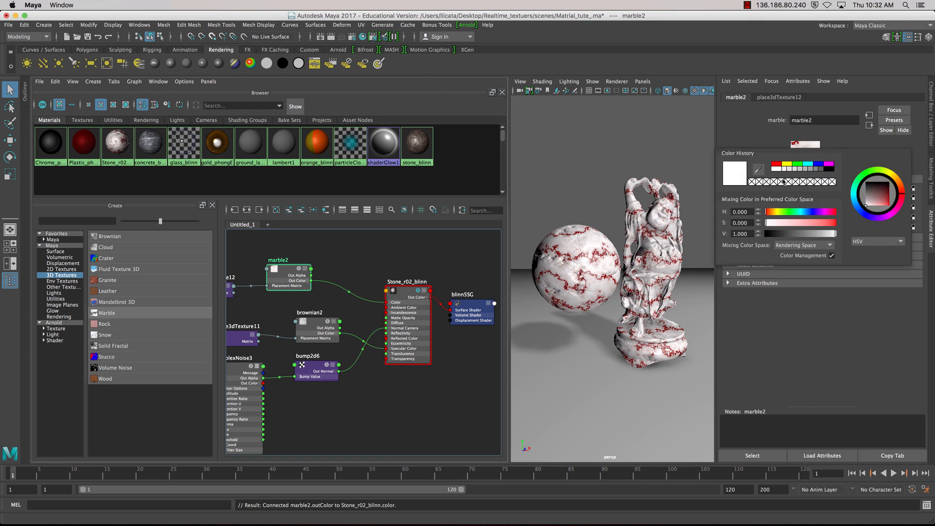
pyautogui.moveTo(901, 190)
pyautogui.mouseDown()
pyautogui.moveTo(898, 180)
pyautogui.moveTo(879, 199)
pyautogui.moveTo(896, 178)
pyautogui.moveTo(884, 201)
pyautogui.moveTo(871, 197)
pyautogui.mouseUp()
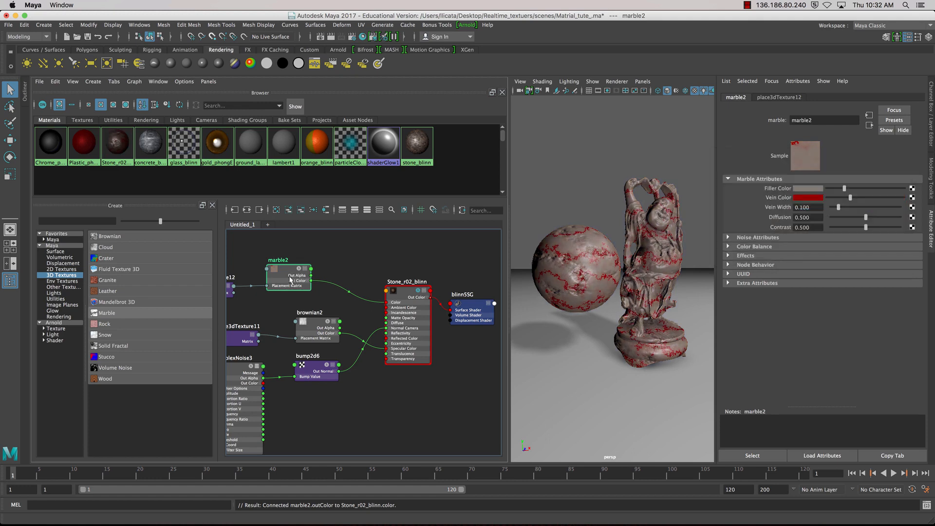
# - Set marble2's Vein Color to a much darker shade of the filler's grey-brown, reusing it from the color history
pyautogui.click(807, 199)
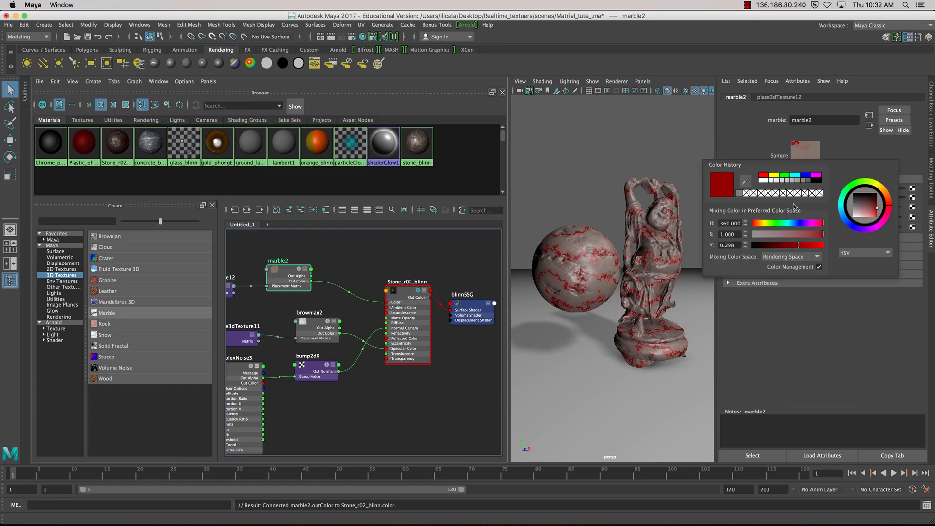
pyautogui.click(739, 194)
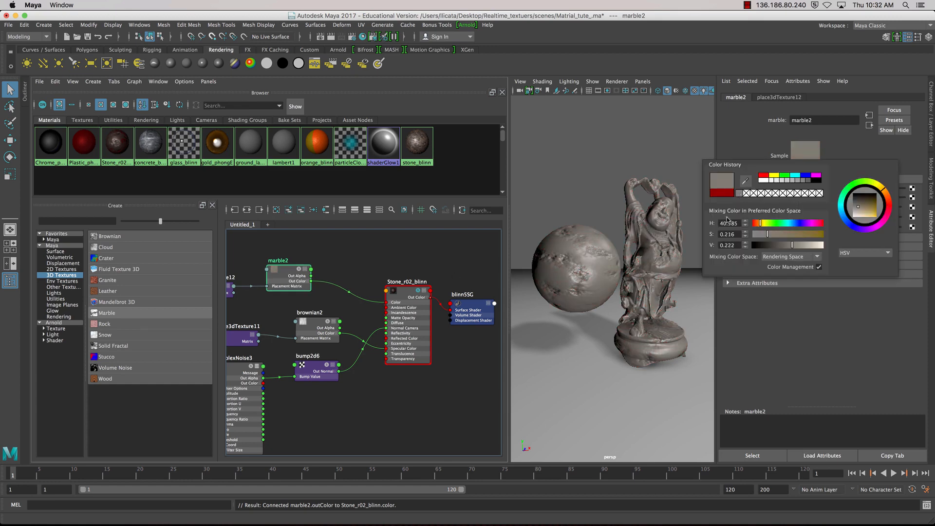
pyautogui.moveTo(790, 250); pyautogui.dragTo(769, 247)
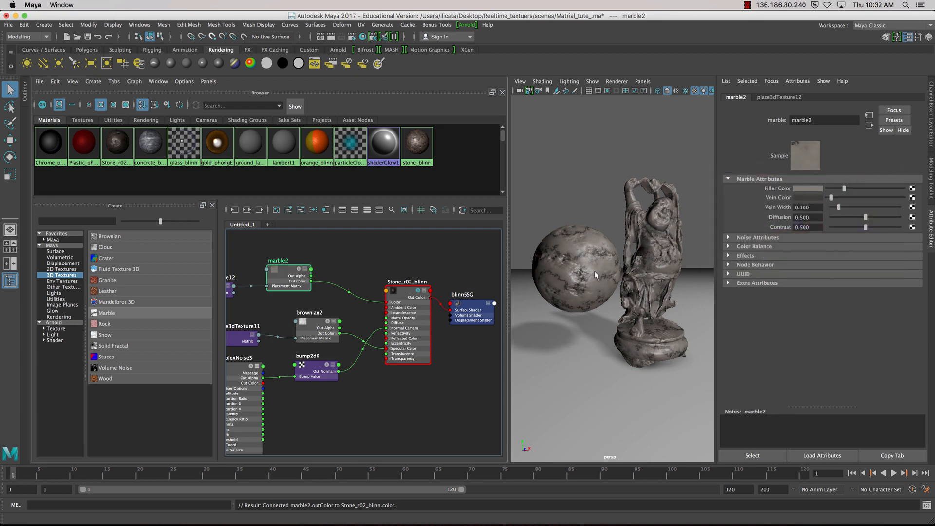
# - Increase marble2's Vein Width to about 0.58 while viewing the sphere's surface up close
pyautogui.scroll(6, 597, 272)
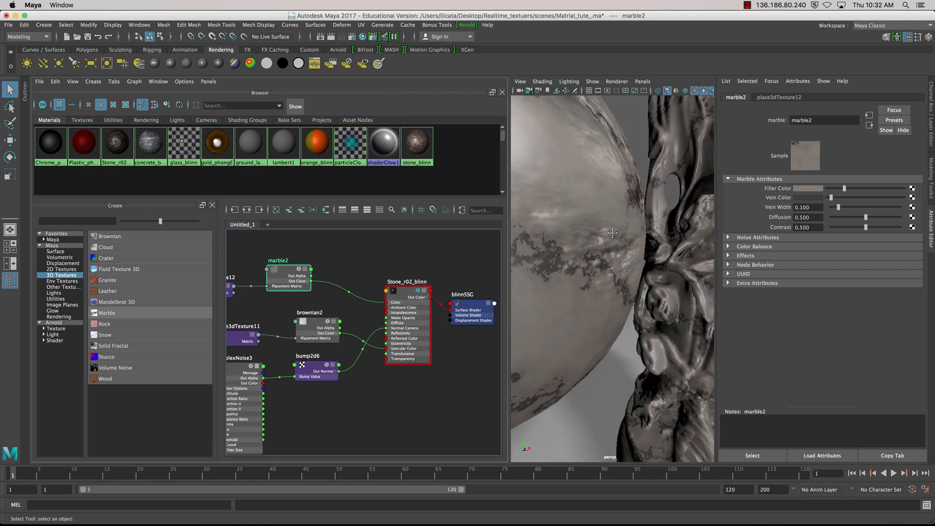
pyautogui.keyDown('alt'); pyautogui.moveTo(612, 233); pyautogui.dragTo(678, 233, button='middle'); pyautogui.keyUp('alt')
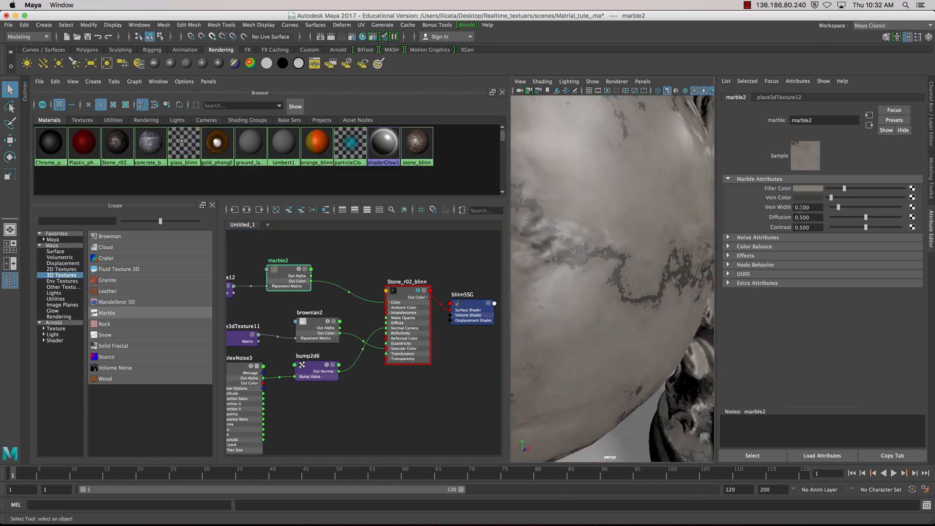
pyautogui.moveTo(837, 209); pyautogui.dragTo(864, 207)
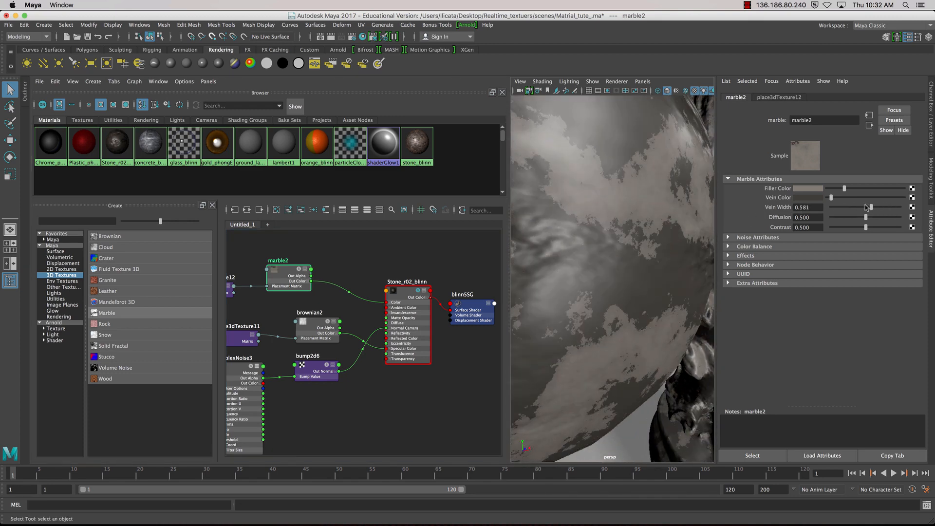
# - Set marble2's Vein Width to about 0.49, Diffusion to about 0.42 and Contrast to about 0.36, checking the sphere
pyautogui.scroll(-6, 653, 262)
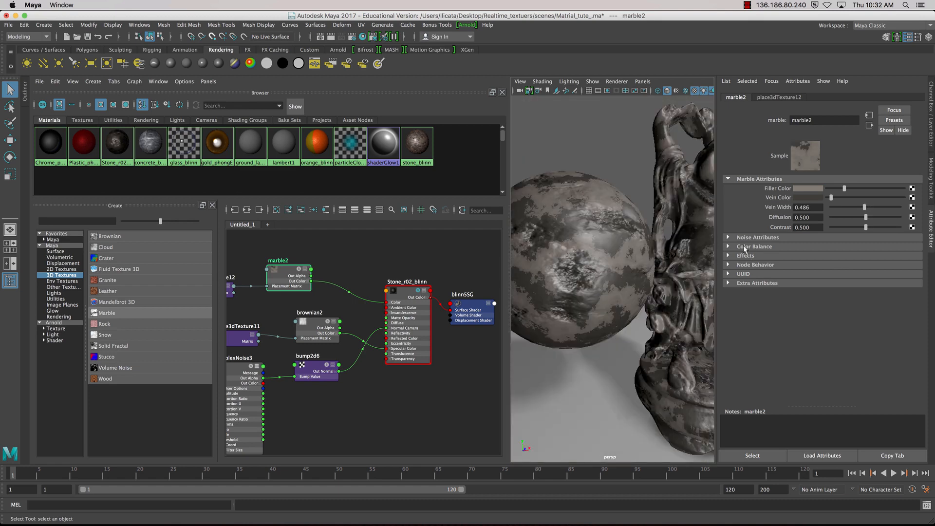
pyautogui.scroll(-8, 652, 272)
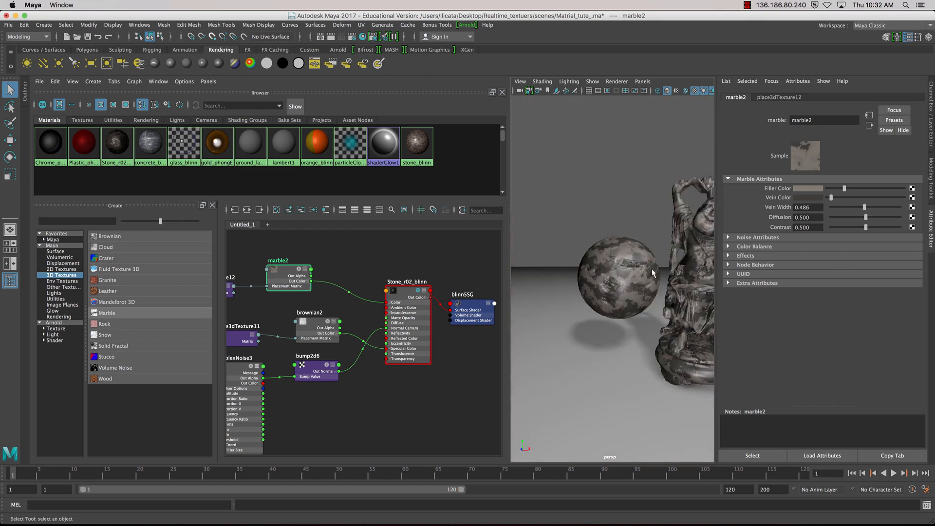
pyautogui.scroll(10, 652, 272)
pyautogui.moveTo(869, 227)
pyautogui.mouseDown()
pyautogui.moveTo(849, 227)
pyautogui.moveTo(865, 222)
pyautogui.moveTo(865, 210)
pyautogui.mouseUp()
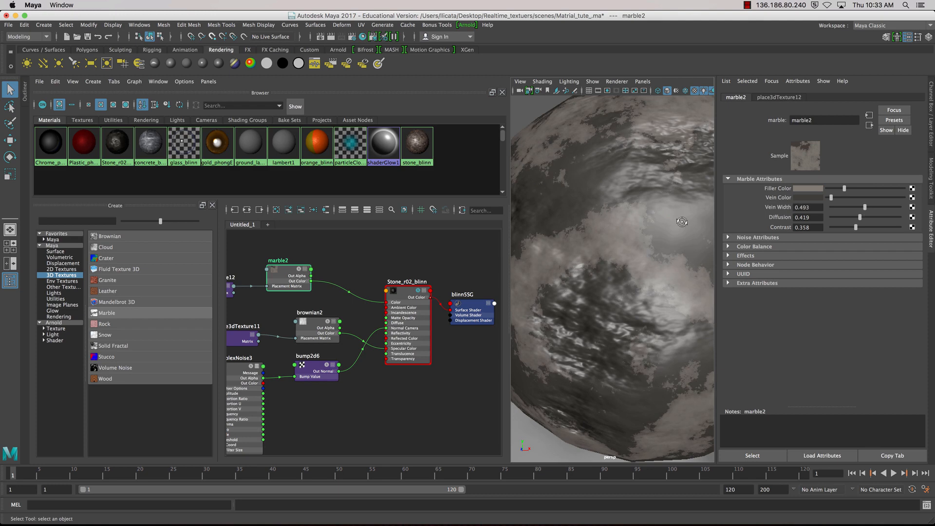
pyautogui.keyDown('alt'); pyautogui.moveTo(682, 222); pyautogui.dragTo(636, 280); pyautogui.keyUp('alt')
pyautogui.keyDown('alt'); pyautogui.moveTo(637, 280); pyautogui.dragTo(613, 267, button='middle'); pyautogui.keyUp('alt')
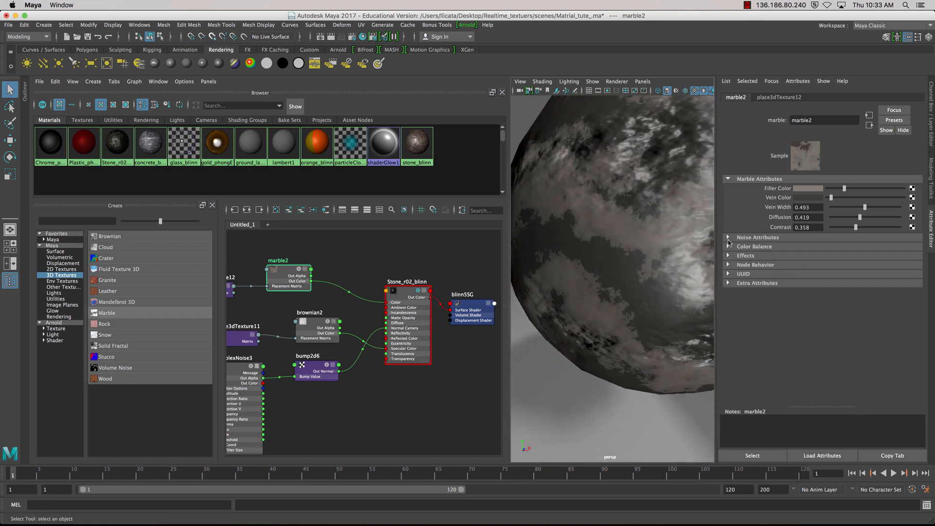
# - Set marble2's noise Amplitude to about 0.73 and Ratio to about 0.88, checking the pattern on the sphere
pyautogui.click(728, 238)
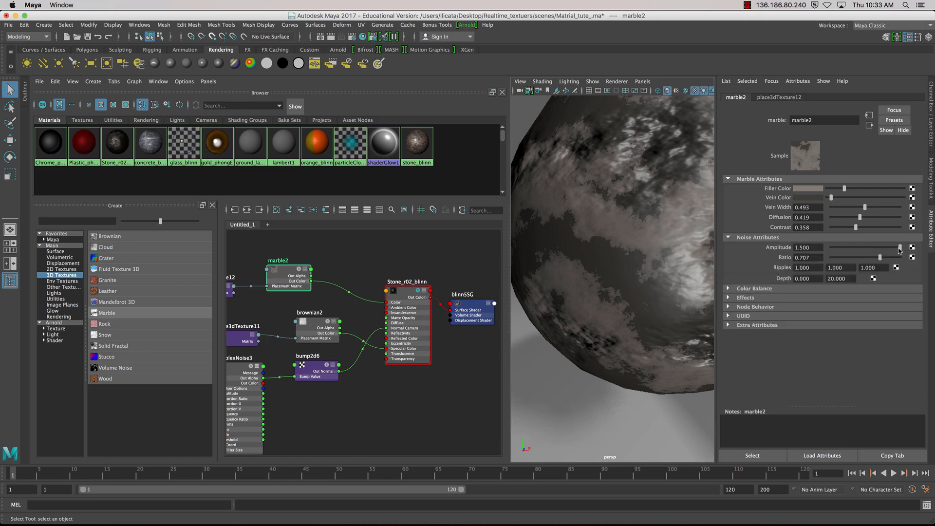
pyautogui.moveTo(900, 248); pyautogui.dragTo(860, 253)
pyautogui.scroll(-5, 643, 280)
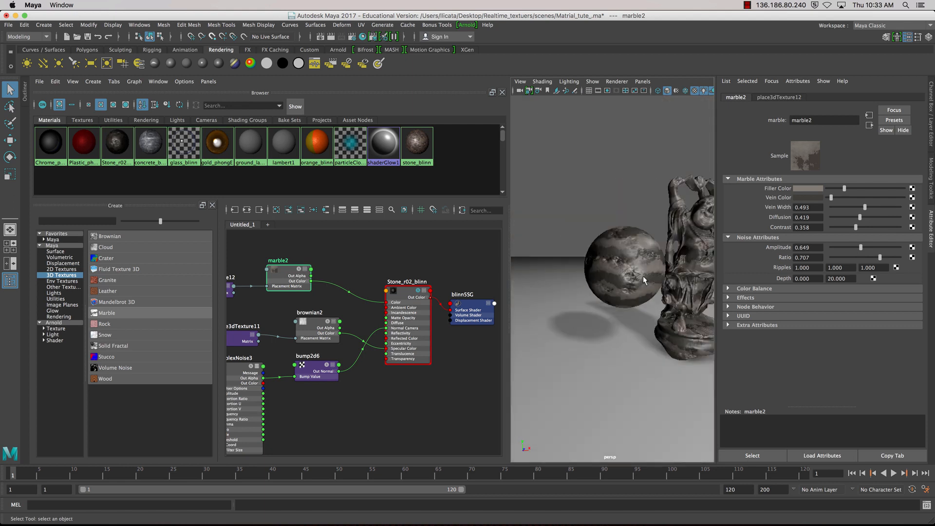
pyautogui.keyDown('alt'); pyautogui.moveTo(642, 280); pyautogui.dragTo(623, 293, button='middle'); pyautogui.keyUp('alt')
pyautogui.keyDown('alt'); pyautogui.moveTo(623, 293); pyautogui.dragTo(652, 292); pyautogui.keyUp('alt')
pyautogui.scroll(5, 641, 297)
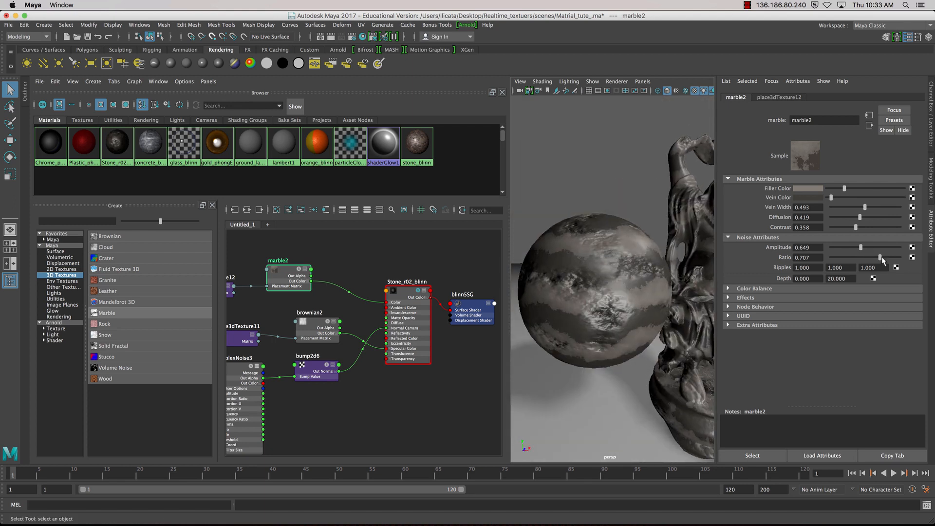
pyautogui.moveTo(880, 259)
pyautogui.mouseDown()
pyautogui.moveTo(810, 265)
pyautogui.moveTo(891, 268)
pyautogui.moveTo(853, 248)
pyautogui.moveTo(865, 248)
pyautogui.mouseUp()
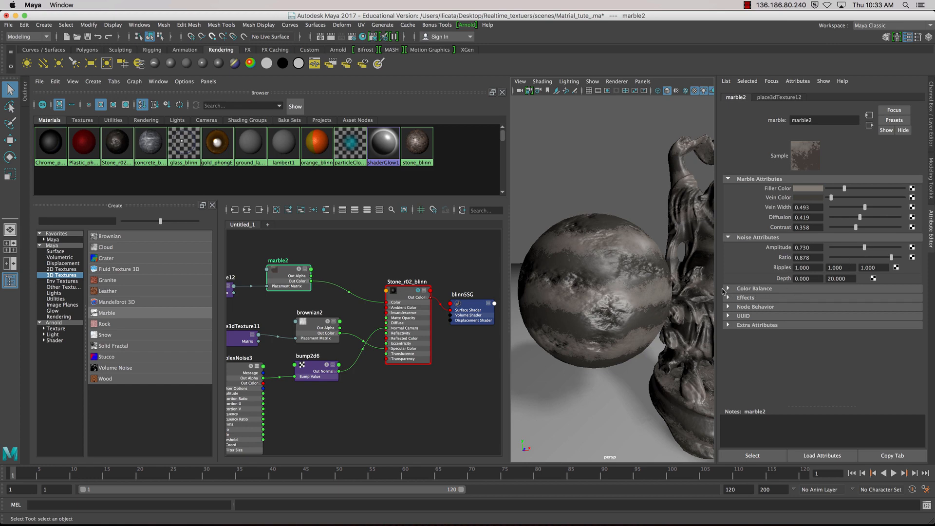
# - Open marble2's Color Balance settings and examine the stone finish on the sphere and Buddha statue from near and far
pyautogui.click(727, 289)
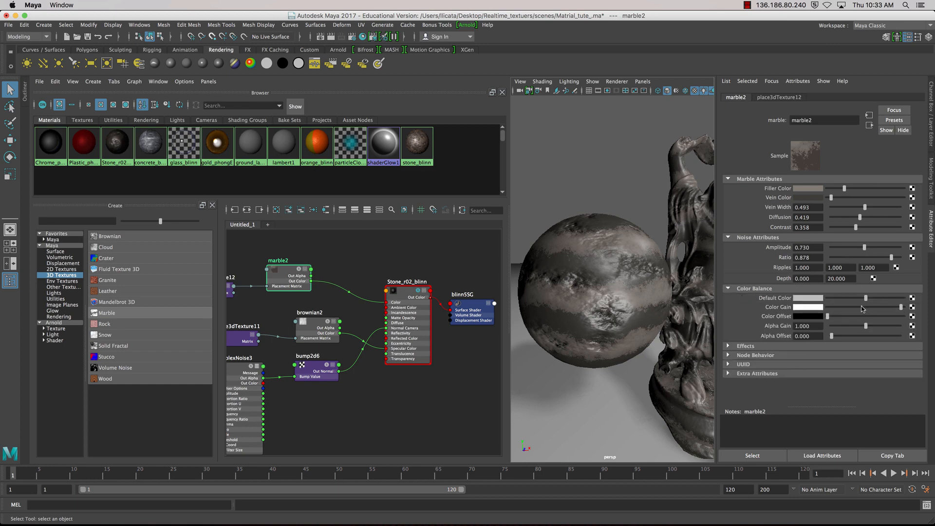
pyautogui.moveTo(874, 310)
pyautogui.mouseDown()
pyautogui.moveTo(850, 311)
pyautogui.moveTo(888, 313)
pyautogui.mouseUp()
pyautogui.keyDown('alt'); pyautogui.moveTo(659, 292); pyautogui.dragTo(627, 298); pyautogui.keyUp('alt')
pyautogui.scroll(5, 645, 288)
pyautogui.scroll(-10, 645, 288)
pyautogui.scroll(-5, 609, 291)
pyautogui.scroll(-5, 627, 298)
pyautogui.scroll(10, 627, 298)
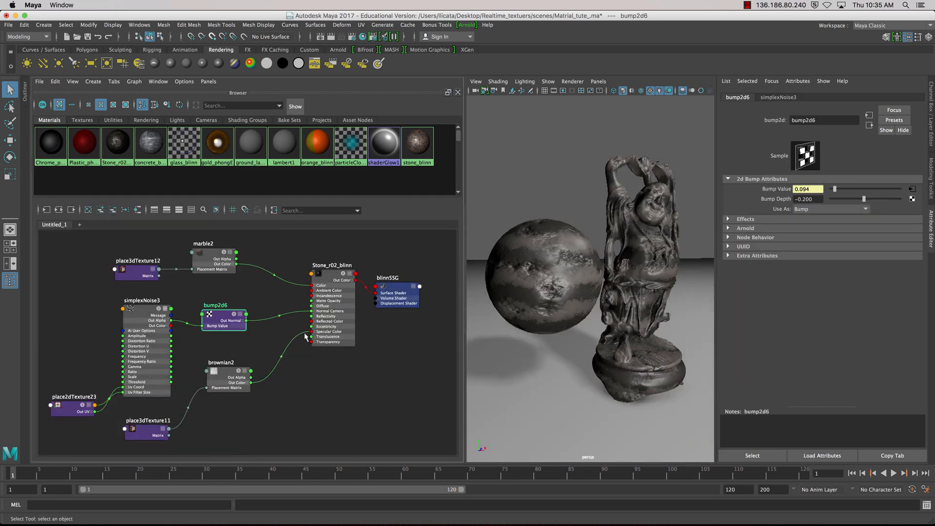
# - Review the nodes feeding Stone_r02_blinn, checking the attributes of the material, brownian2 and simplexNoise3
pyautogui.keyDown('alt'); pyautogui.moveTo(287, 354); pyautogui.dragTo(286, 353, button='middle'); pyautogui.keyUp('alt')
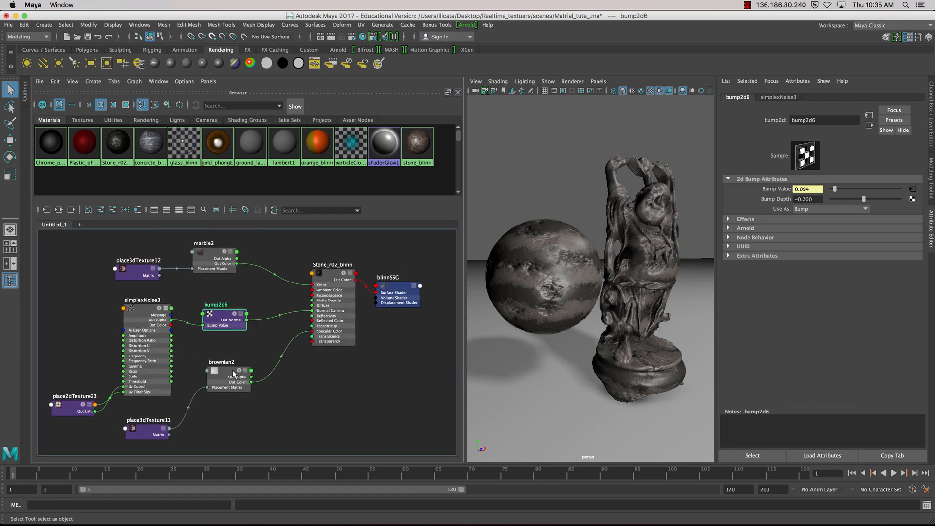
pyautogui.click(335, 298)
pyautogui.moveTo(335, 299); pyautogui.dragTo(332, 296)
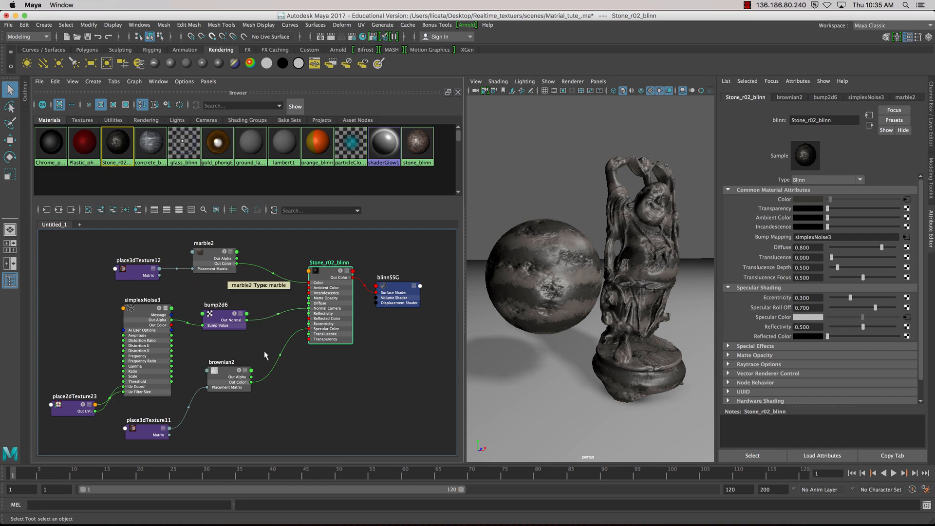
pyautogui.moveTo(222, 381); pyautogui.dragTo(235, 377)
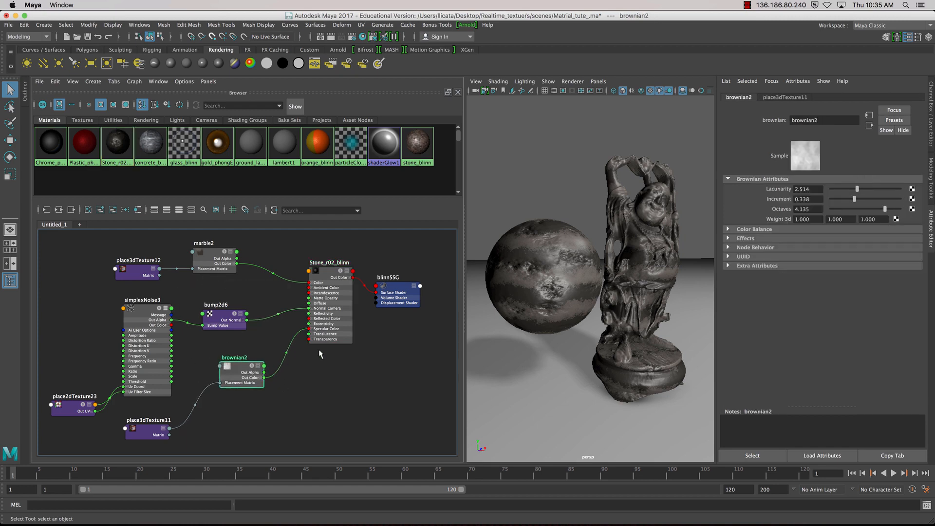
pyautogui.click(131, 356)
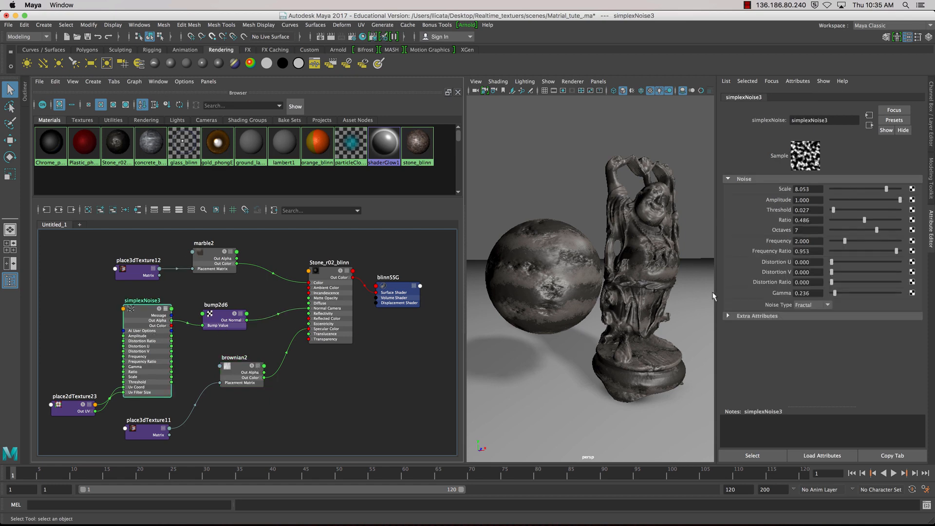
pyautogui.keyDown('alt'); pyautogui.moveTo(652, 291); pyautogui.dragTo(602, 287); pyautogui.keyUp('alt')
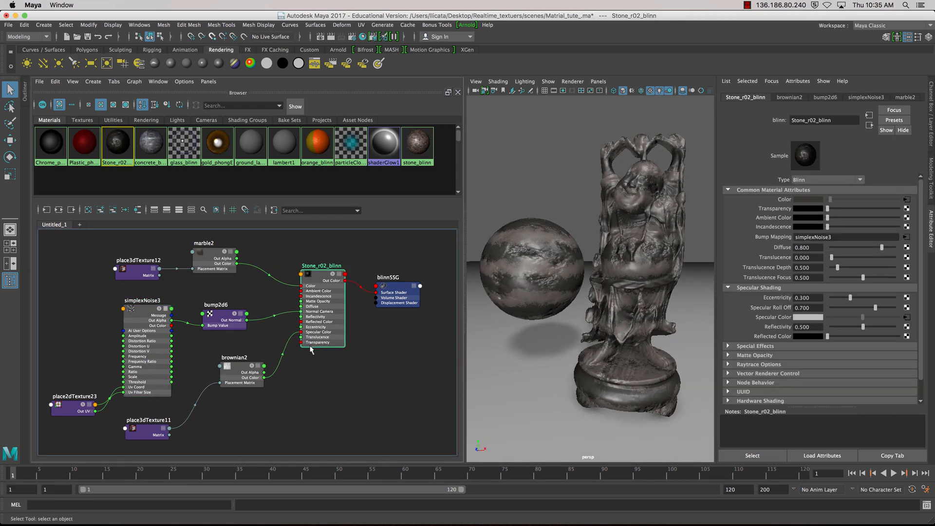
pyautogui.moveTo(329, 271); pyautogui.dragTo(323, 273)
pyautogui.click(357, 351)
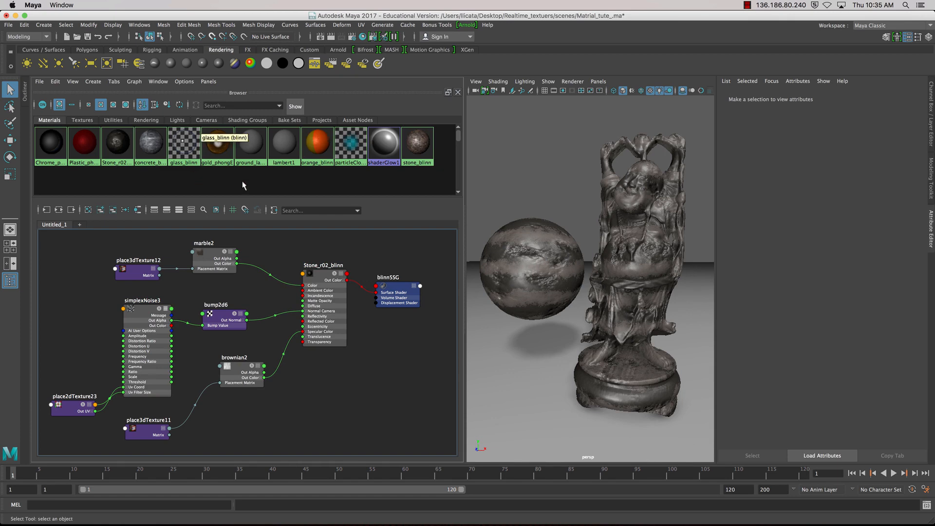
# - Select the Stone_r02_blinn material and start exporting its shading network from the Hypershade
pyautogui.click(39, 82)
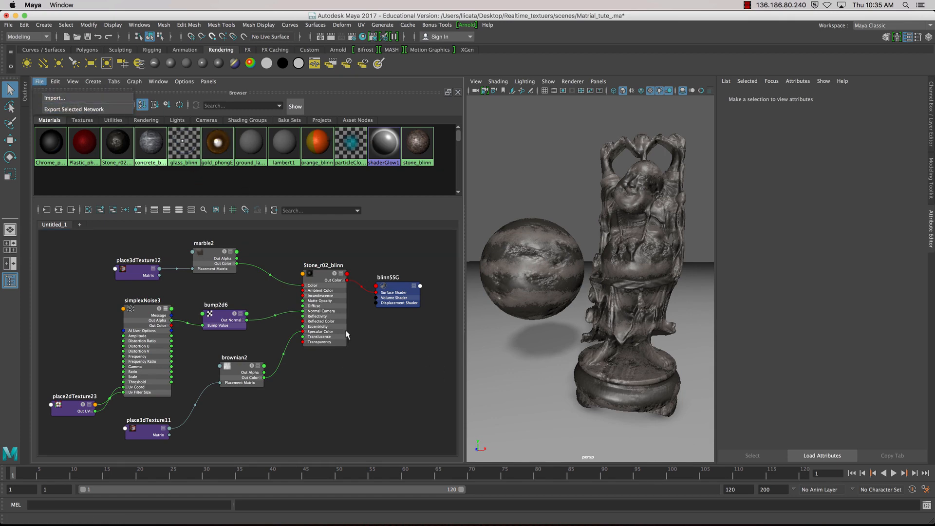
pyautogui.click(360, 345)
pyautogui.click(312, 282)
pyautogui.click(39, 81)
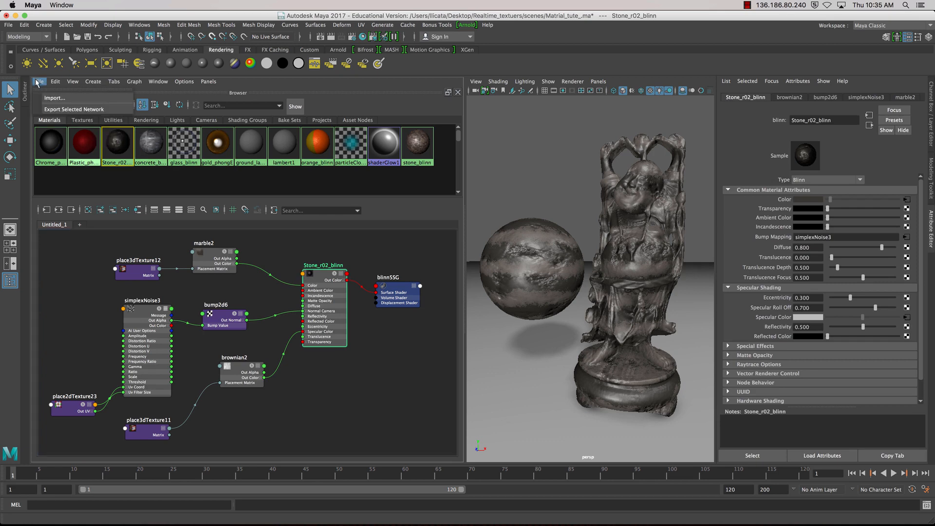
pyautogui.click(55, 82)
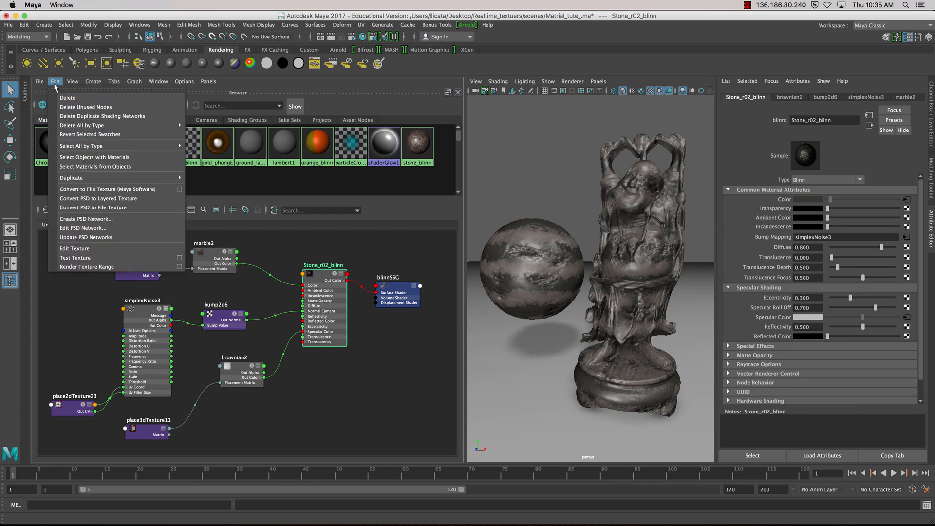
pyautogui.click(41, 84)
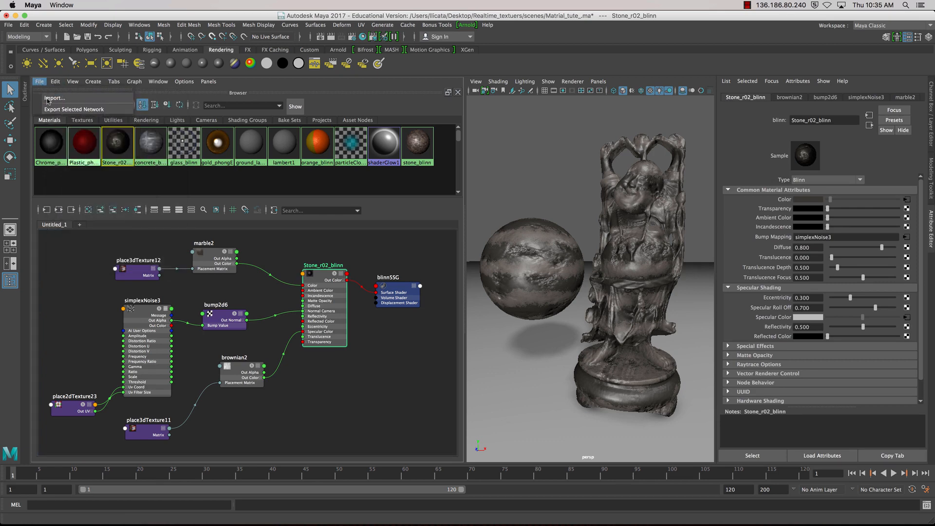
pyautogui.click(102, 109)
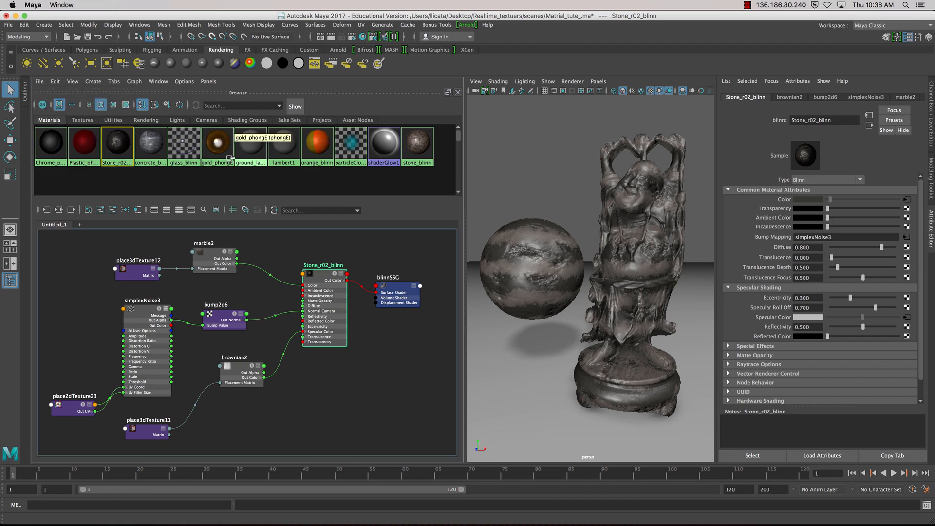
pyautogui.click(40, 83)
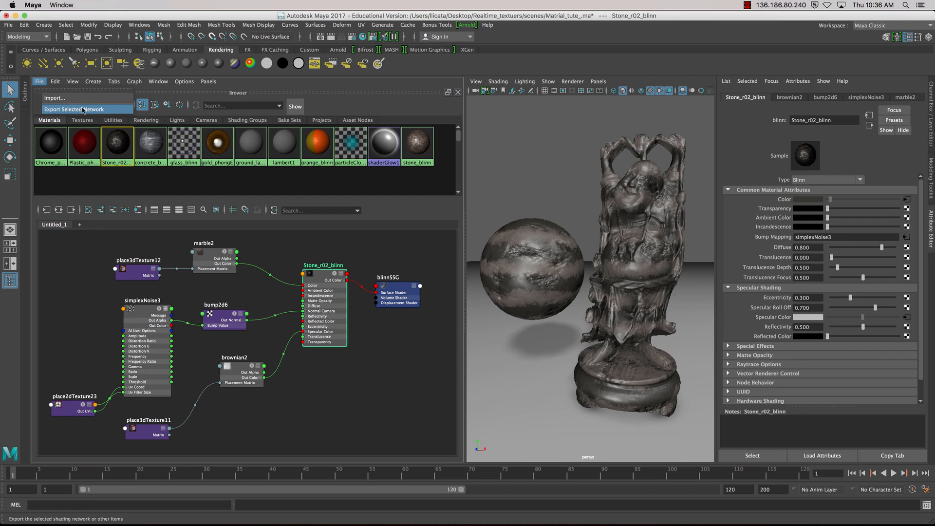
pyautogui.click(83, 110)
# - Save the exported network as a Maya ASCII file named stone in the project's assets folder
pyautogui.click(209, 434)
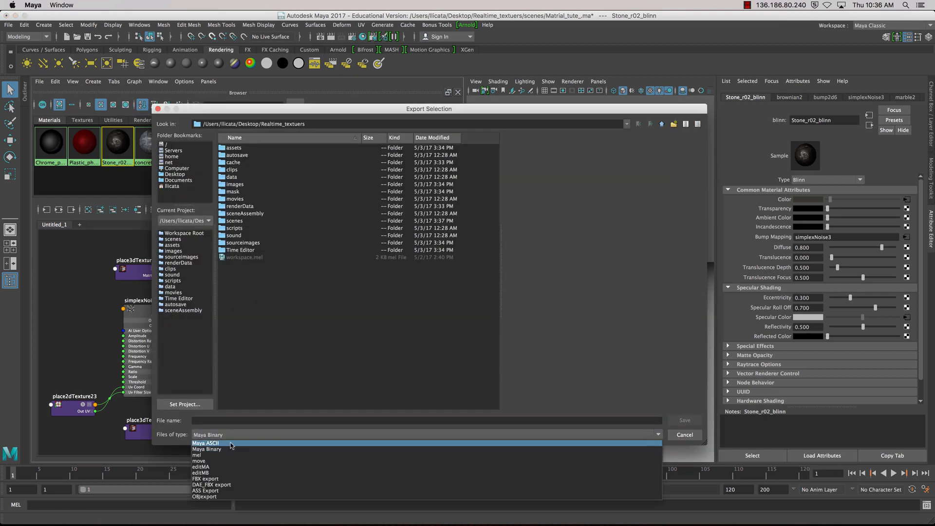
pyautogui.click(239, 443)
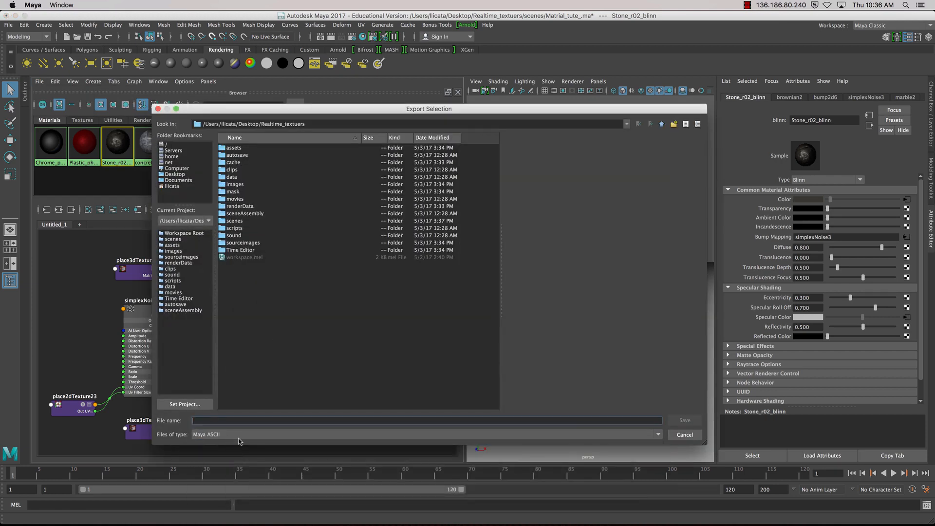
pyautogui.doubleClick(246, 149)
pyautogui.click(204, 421)
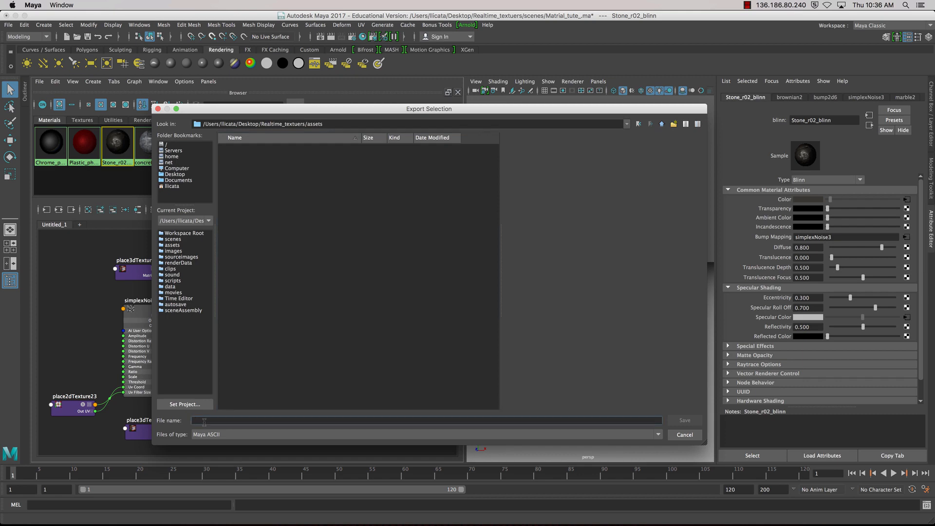
pyautogui.write('stone')
pyautogui.press('Return')
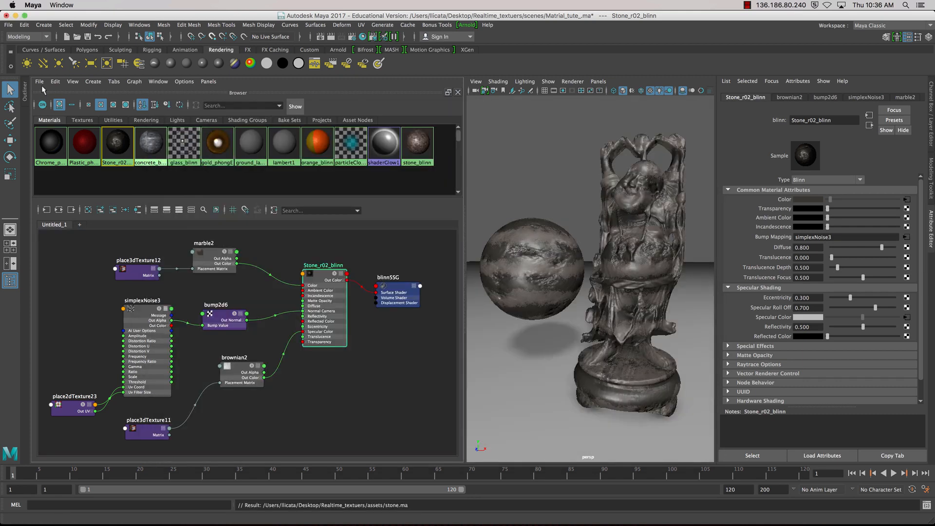
# - Delete the unused shading nodes from the Hypershade and undo that deletion
pyautogui.click(55, 81)
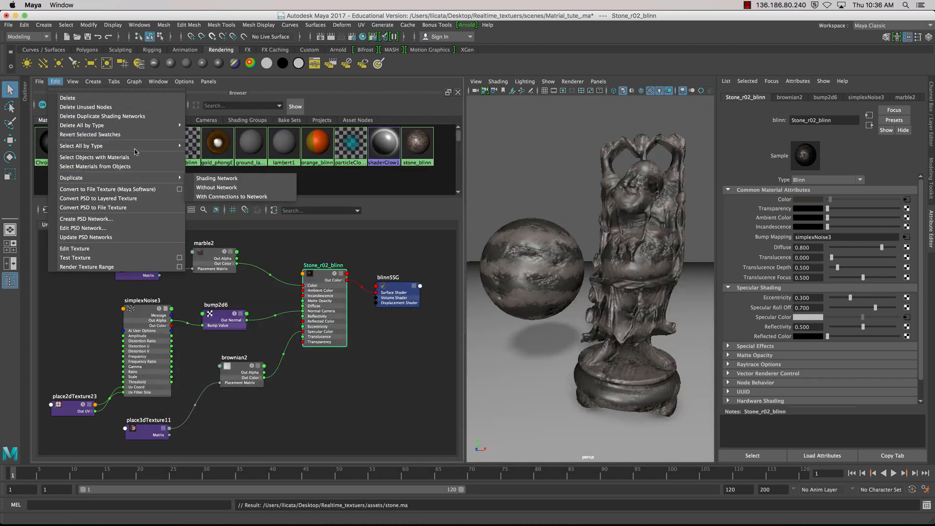
pyautogui.click(214, 291)
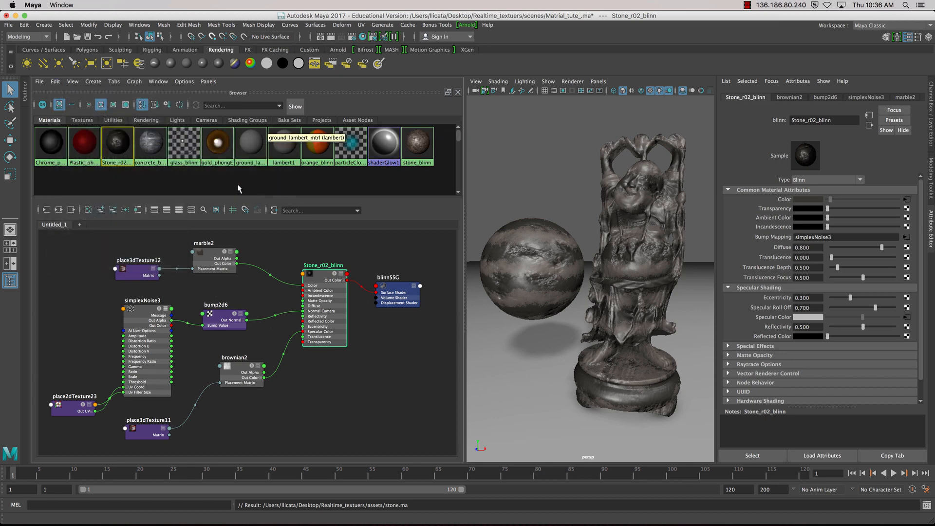
pyautogui.click(55, 81)
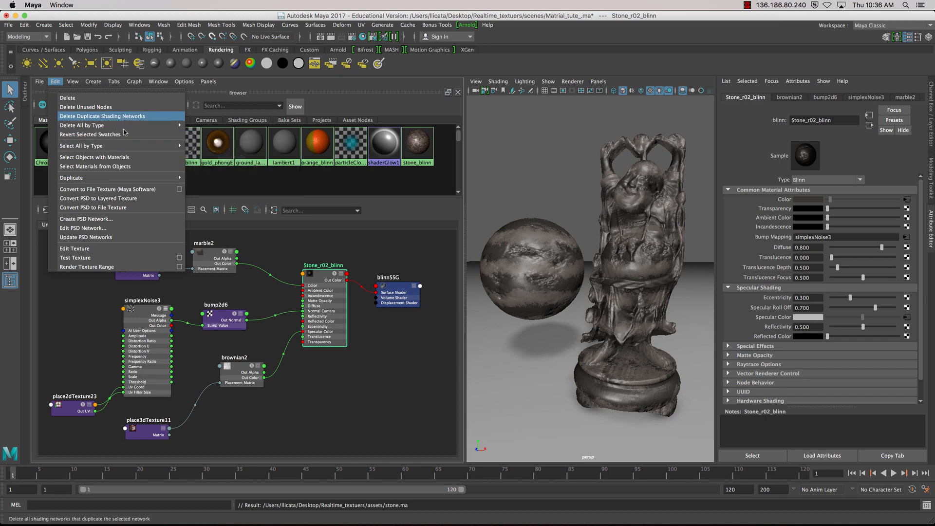
pyautogui.moveTo(126, 128)
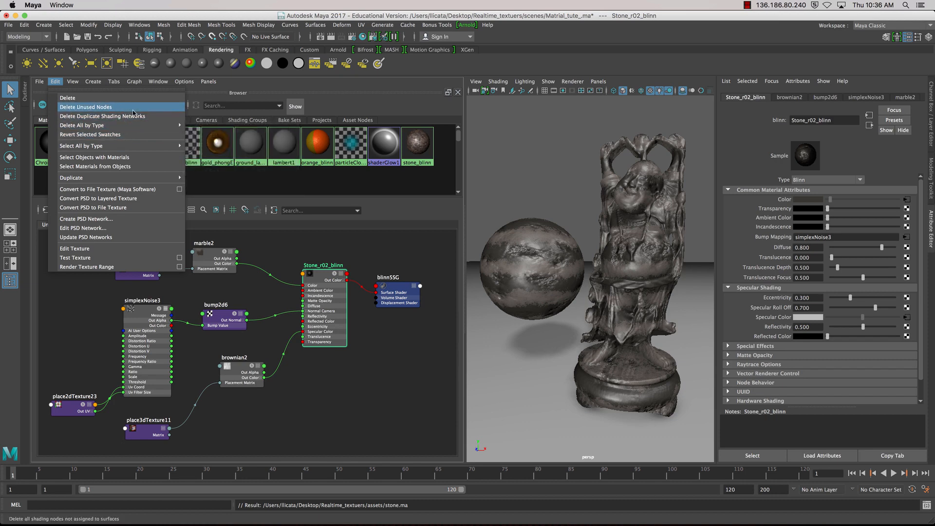
pyautogui.click(130, 108)
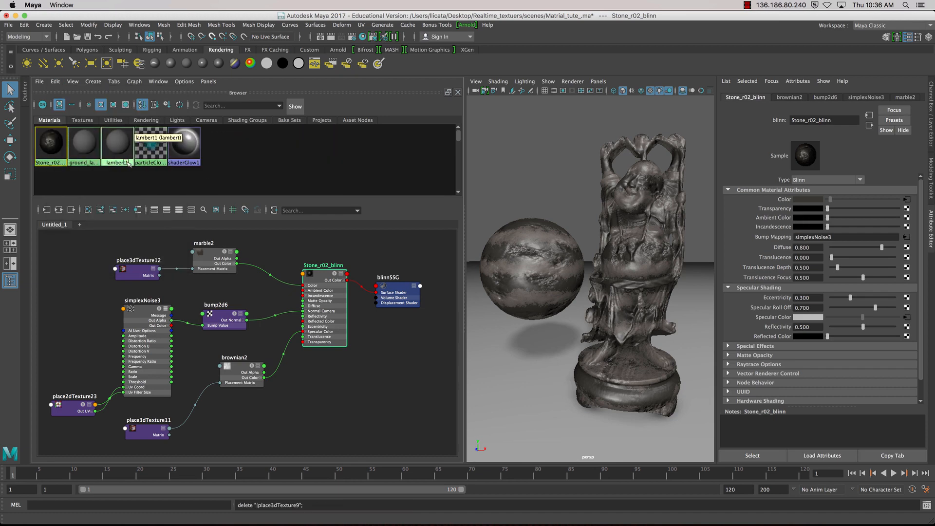
pyautogui.hotkey('ctrl', 'z')
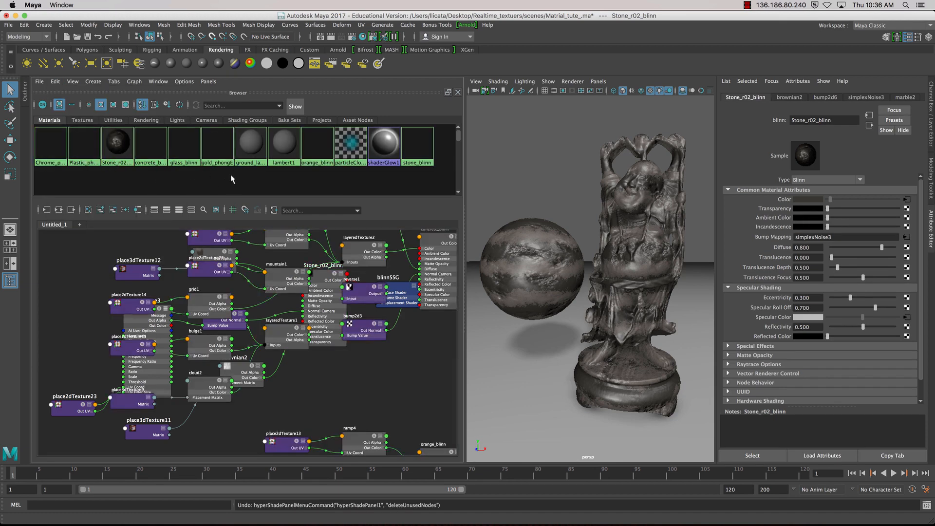
pyautogui.click(51, 144)
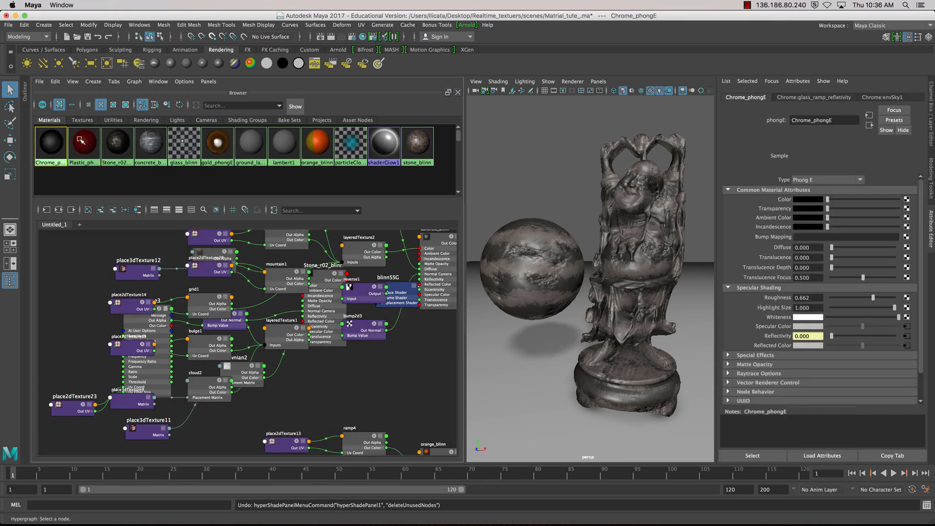
pyautogui.click(73, 83)
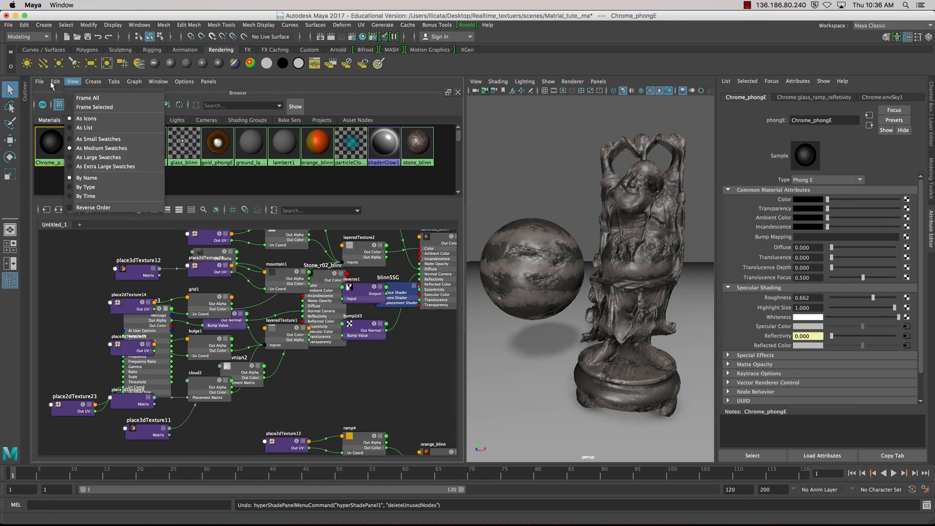
pyautogui.moveTo(53, 84)
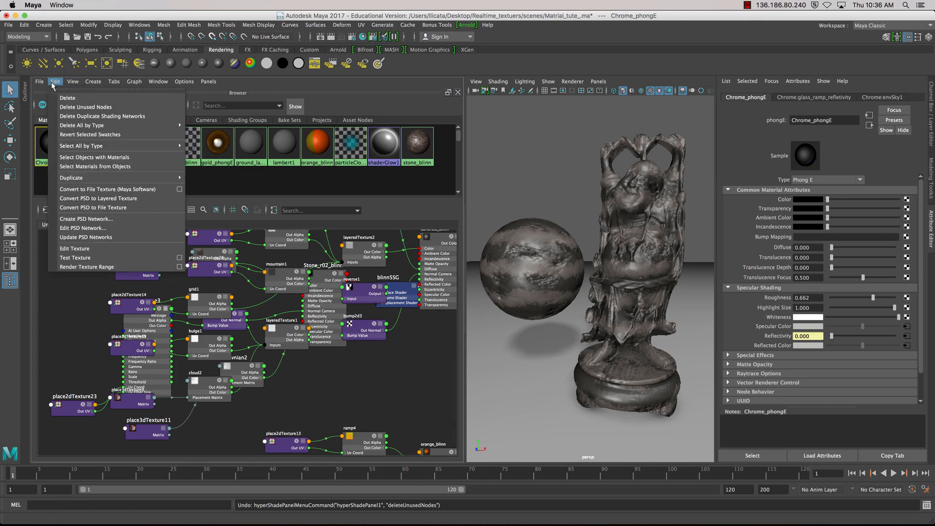
pyautogui.moveTo(104, 178)
pyautogui.click(407, 188)
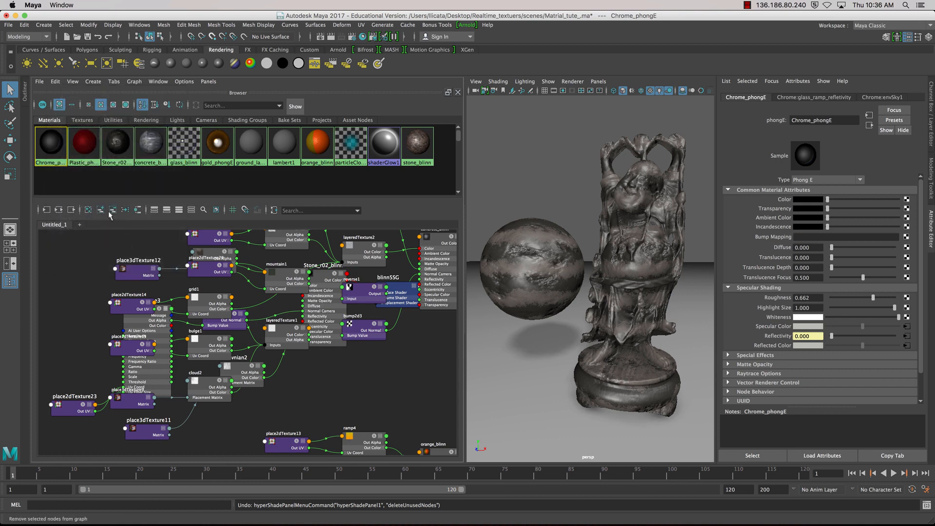
# - Clear the node graph and duplicate the Stone_r02_blinn material together with its complete shading network
pyautogui.click(88, 210)
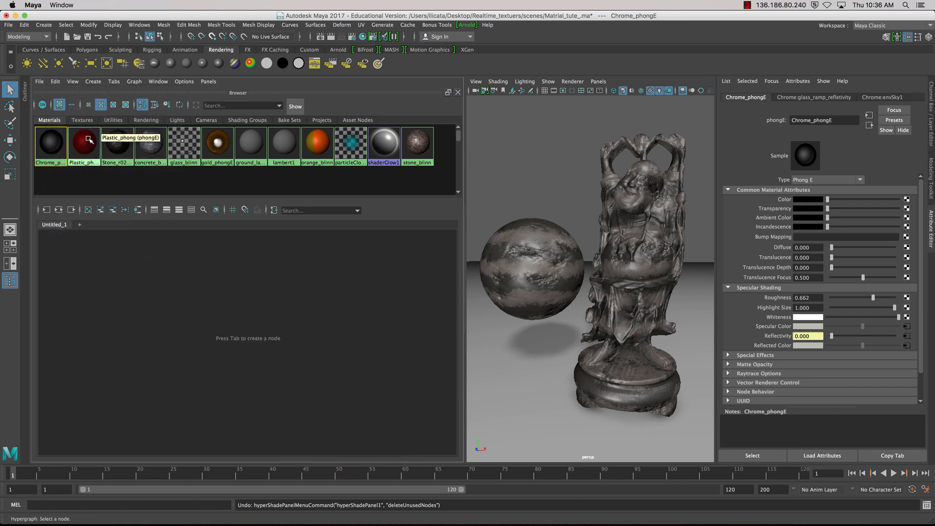
pyautogui.click(117, 143)
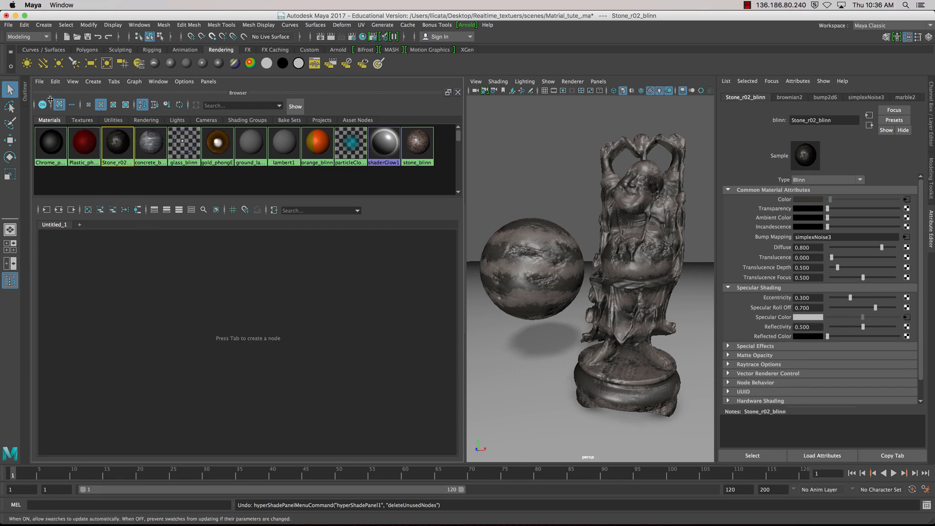
pyautogui.click(40, 83)
pyautogui.moveTo(55, 81)
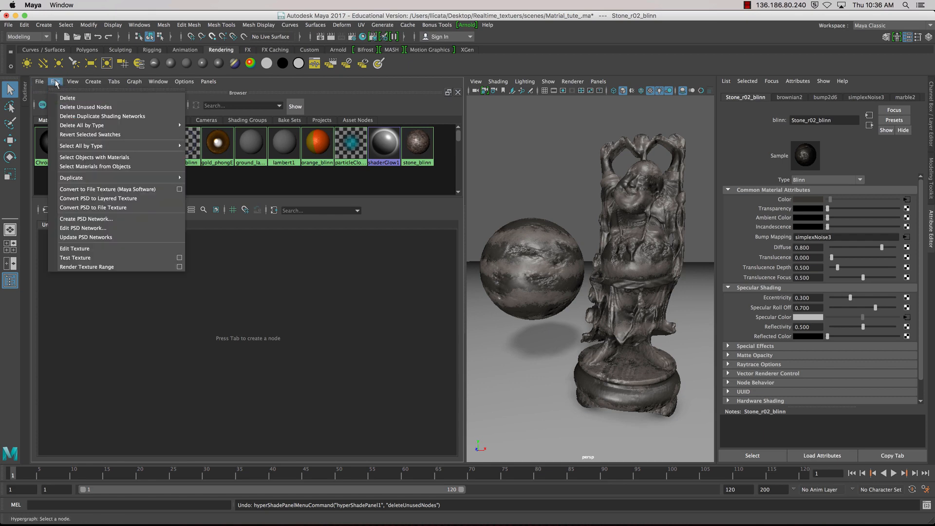
pyautogui.moveTo(108, 176)
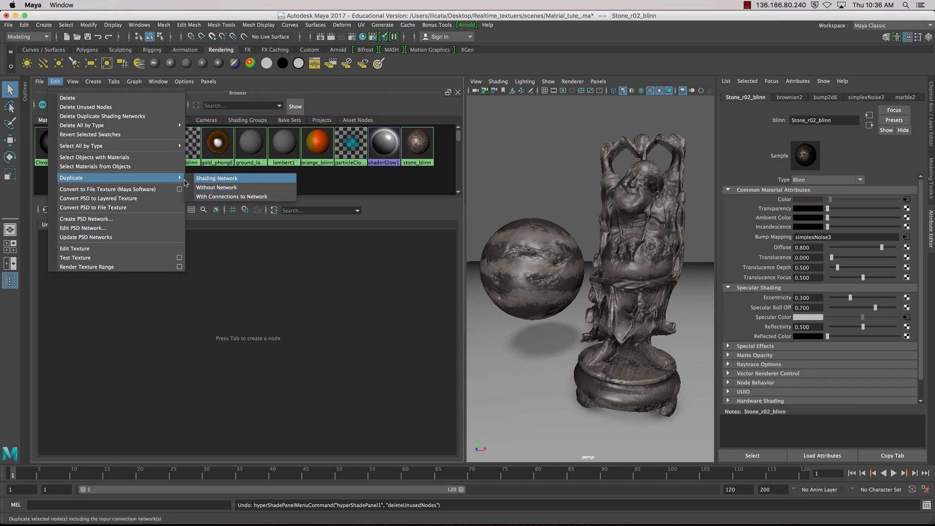
pyautogui.click(241, 179)
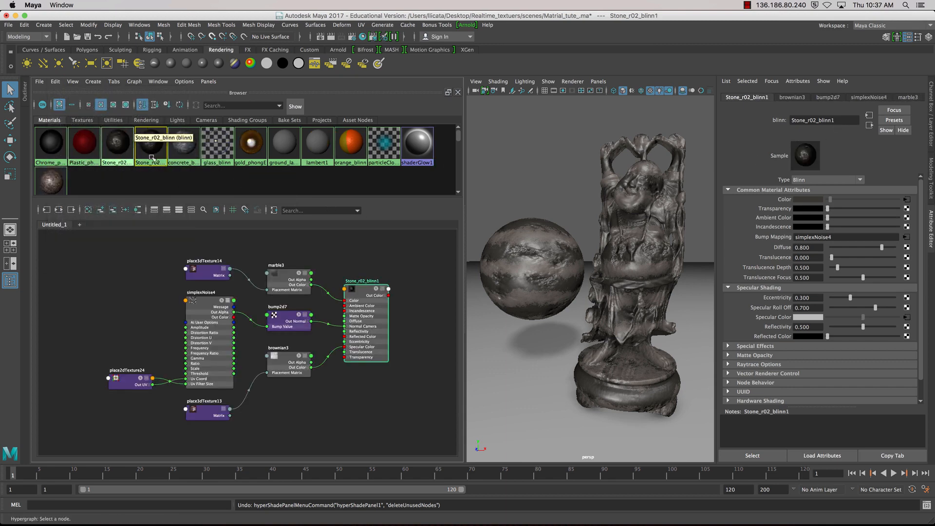
# - Recolour the duplicated stone's marble3 texture with a brown-orange filler colour and a brighter orange vein colour
pyautogui.click(124, 152)
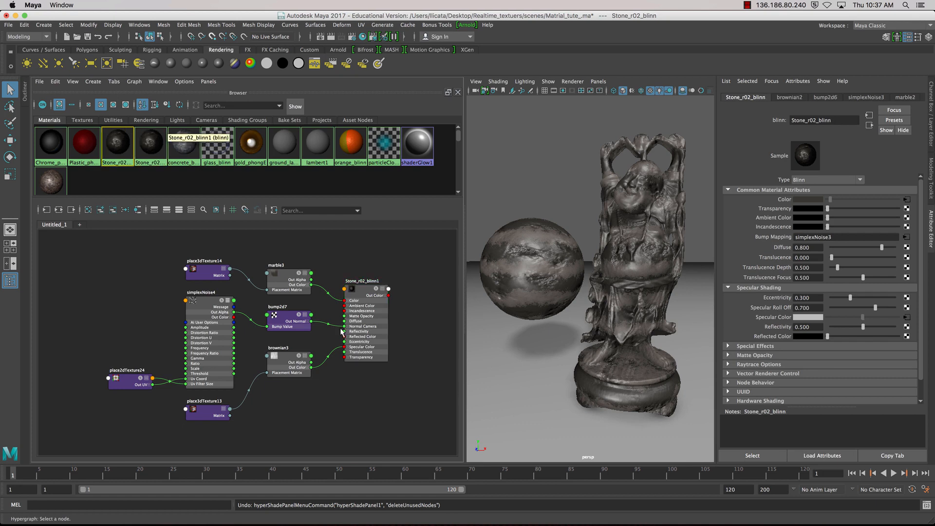
pyautogui.click(289, 275)
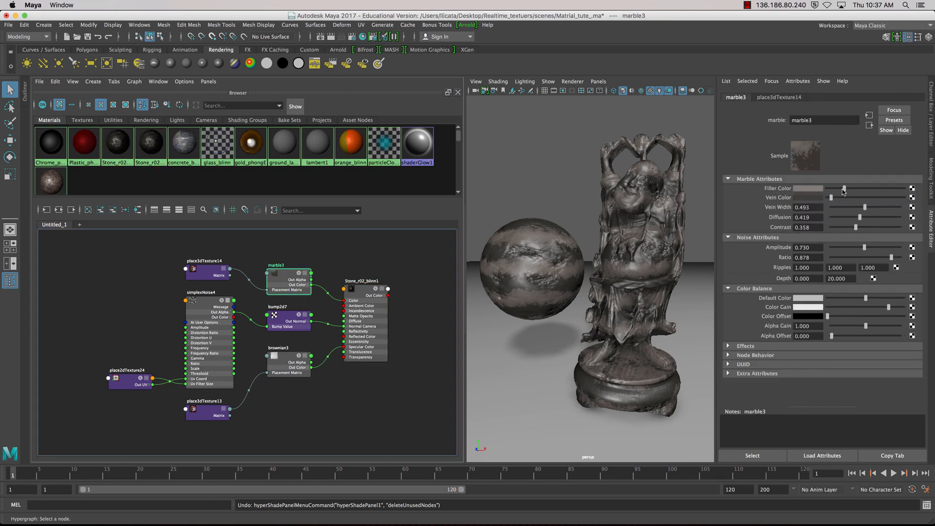
pyautogui.click(812, 189)
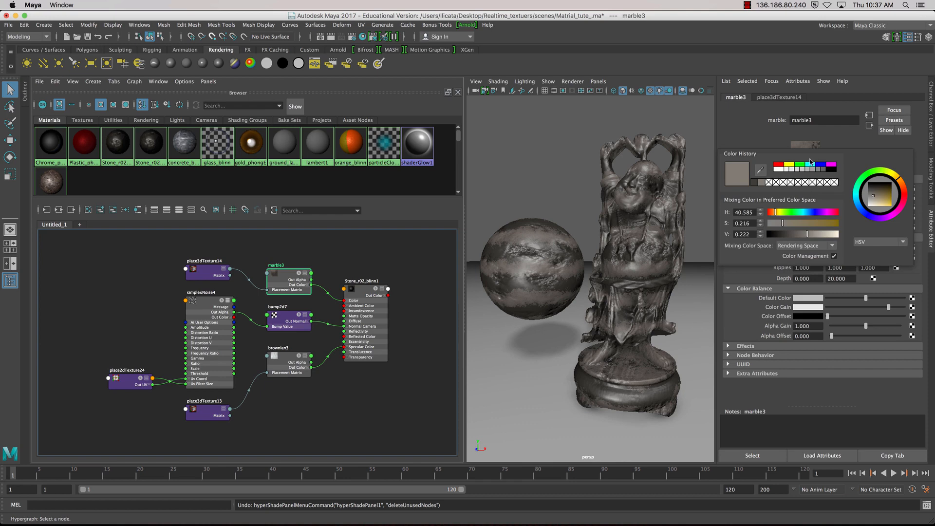
pyautogui.moveTo(885, 198); pyautogui.dragTo(901, 187)
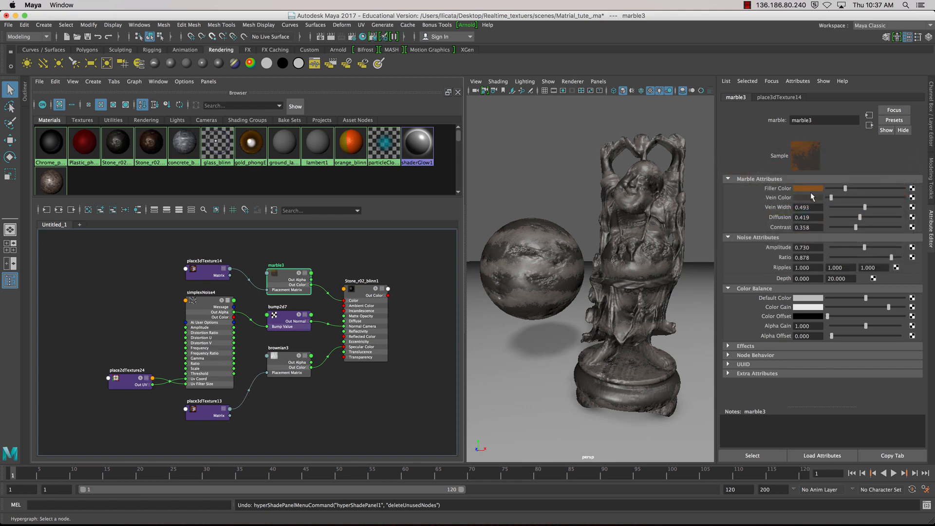
pyautogui.click(807, 197)
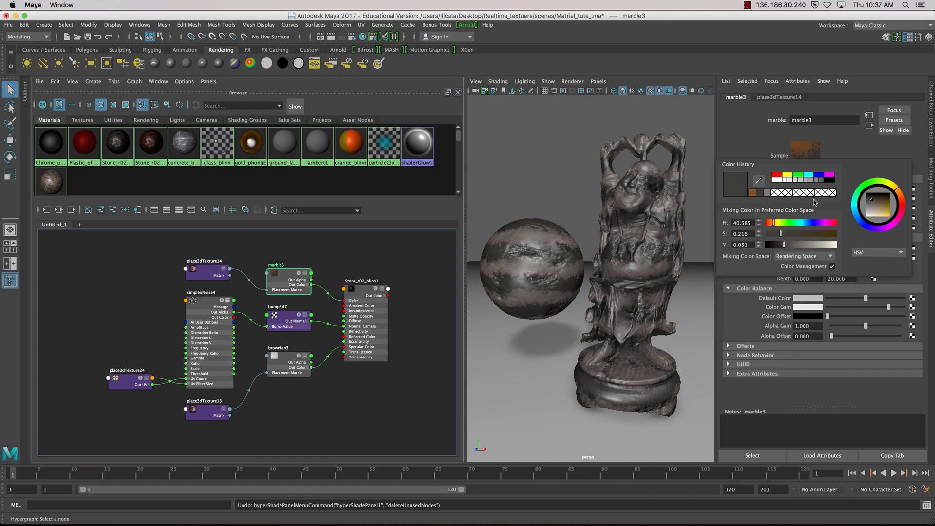
pyautogui.click(751, 194)
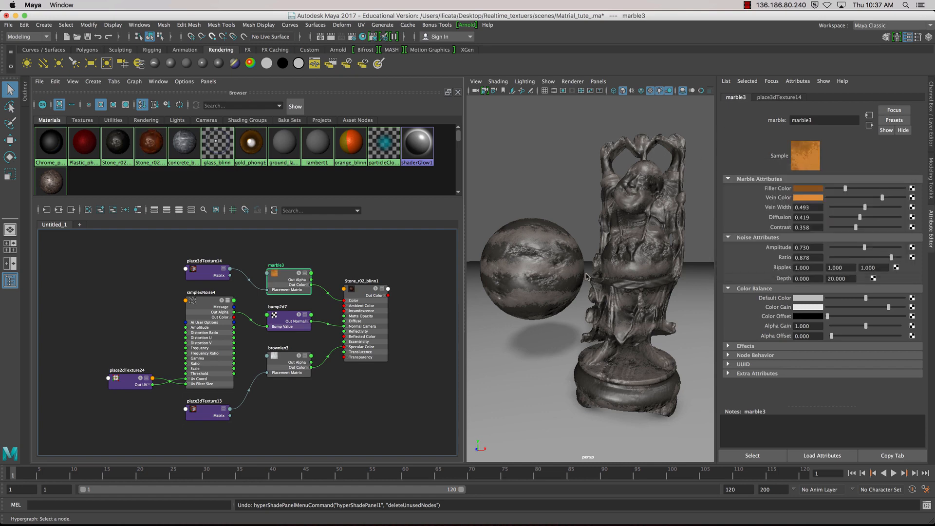
# - Assign the duplicated Stone_r02_blinn1 material to the sphere and the Buddha statue, and deselect everything
pyautogui.moveTo(375, 336); pyautogui.dragTo(545, 283, button='middle')
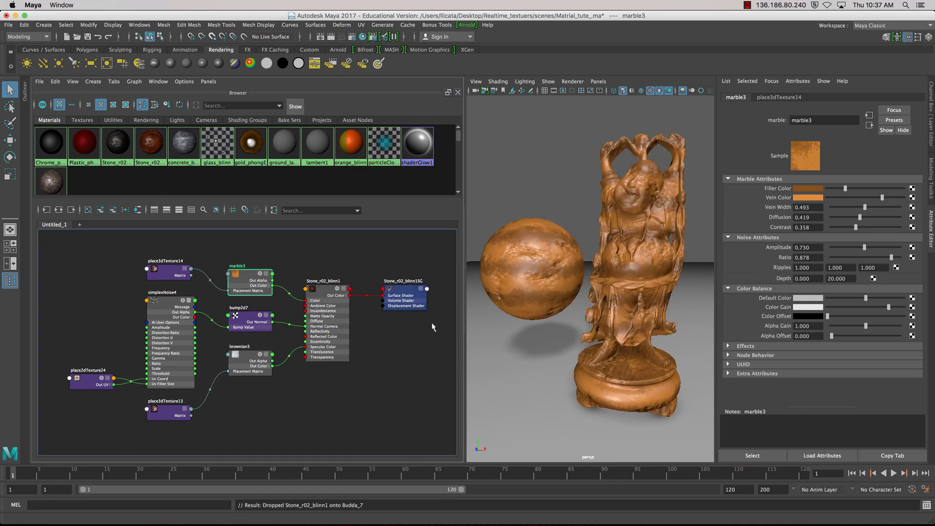
pyautogui.click(390, 380)
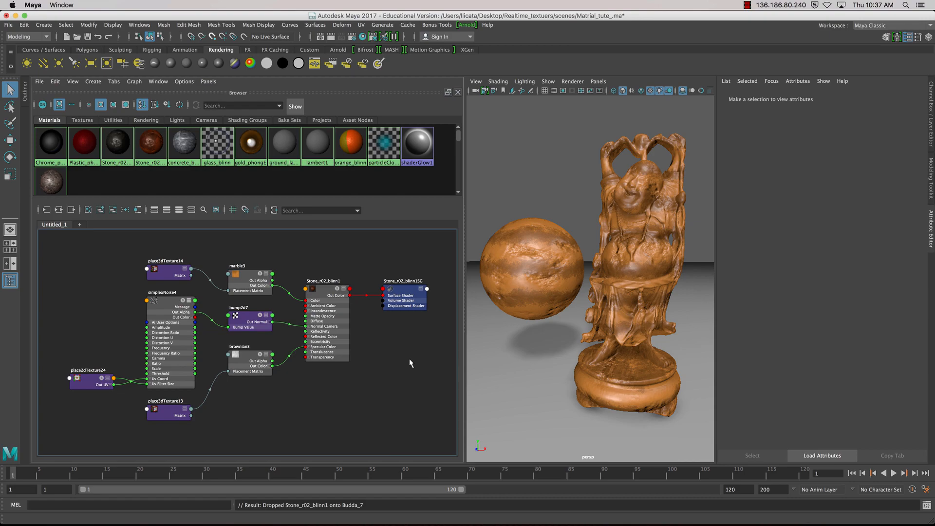